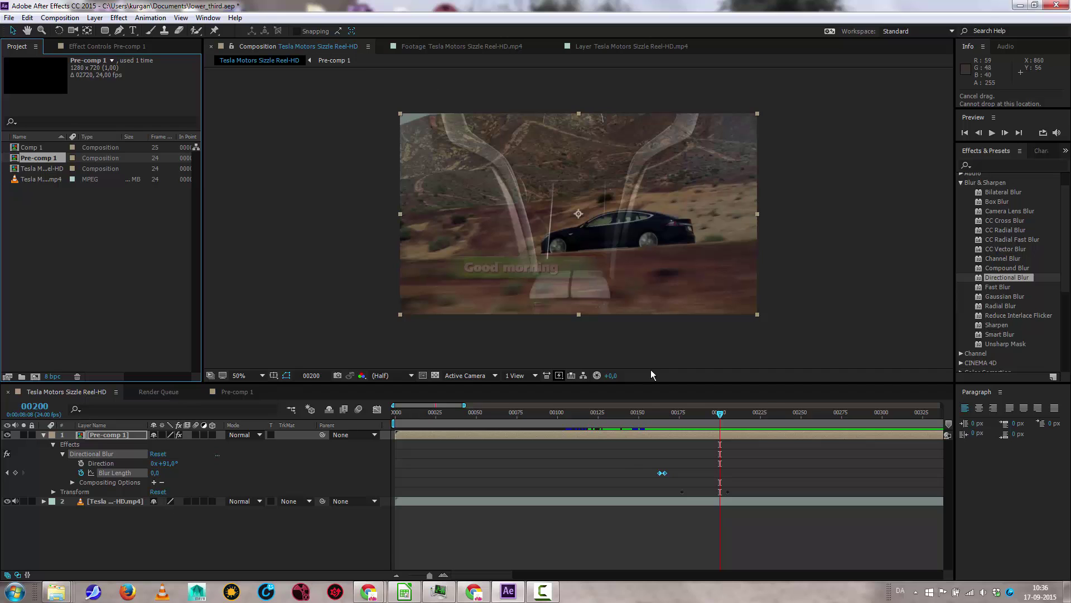
Step: Import the green-screen image merlin_fg.jpg from the keylight folder into the project
mouse_move(56, 591)
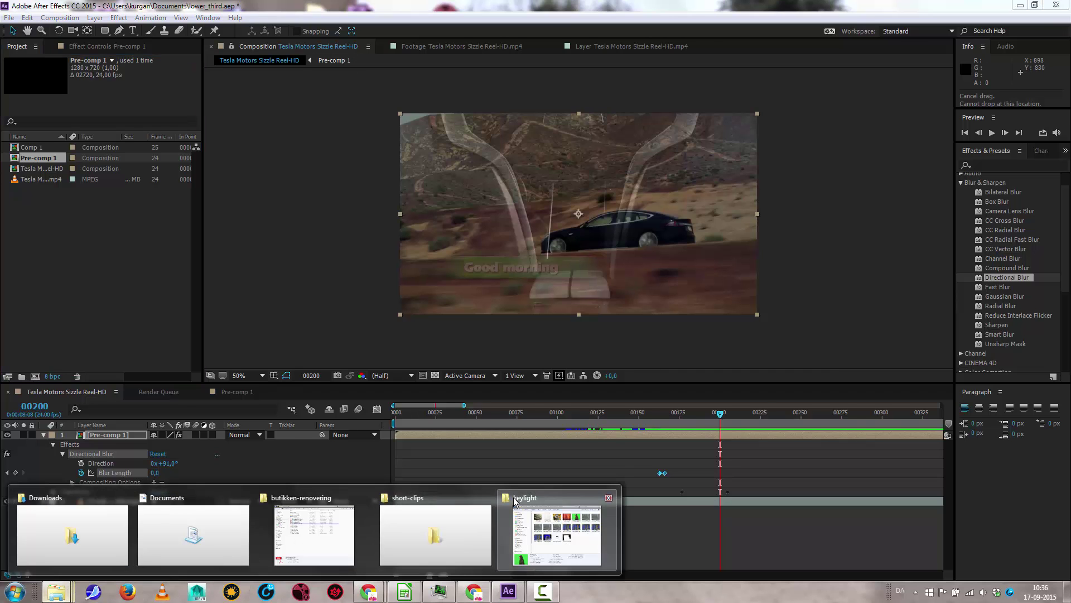
left_click(557, 536)
left_click_drag(877, 117, 100, 268)
left_click(93, 270)
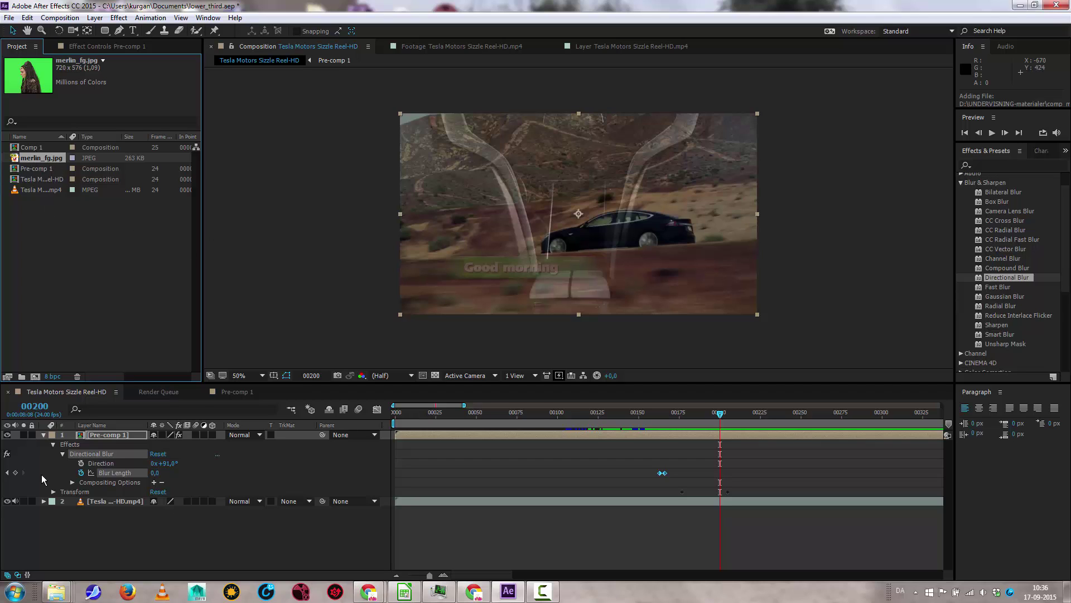
Step: Place merlin_fg.jpg as the top layer of the Tesla Motors Sizzle Reel-HD composition, positioned over the frame's lower-right area
left_click_drag(31, 161, 73, 438)
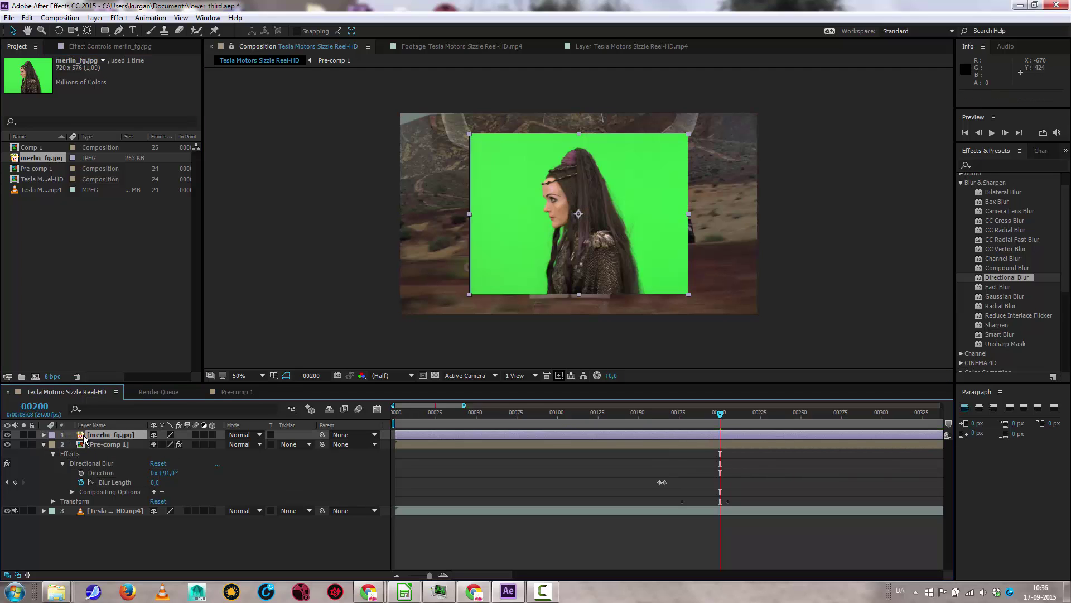
key("Delete")
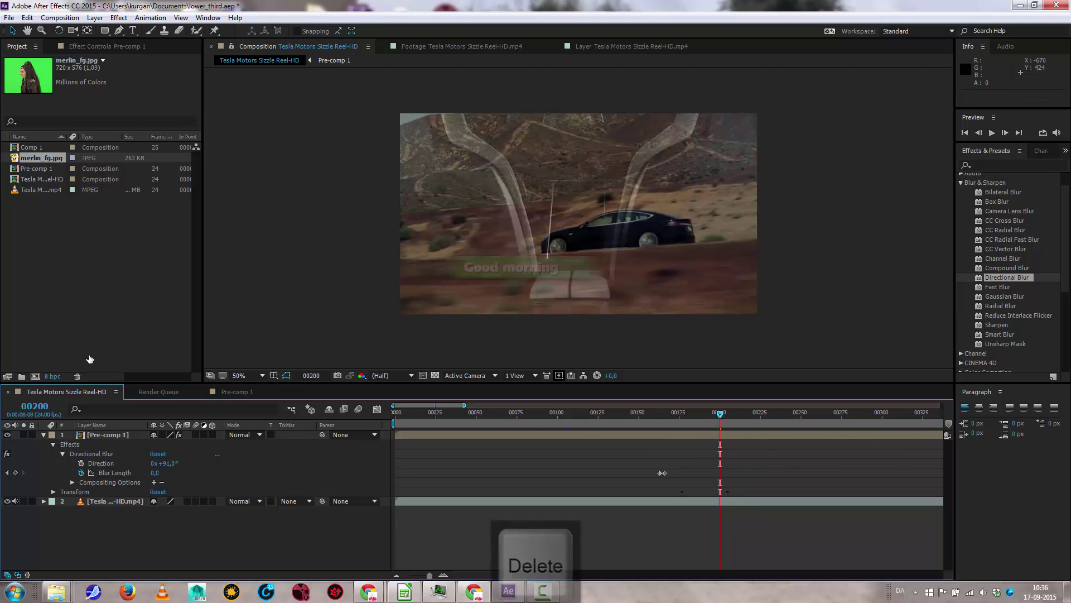
left_click_drag(36, 160, 643, 221)
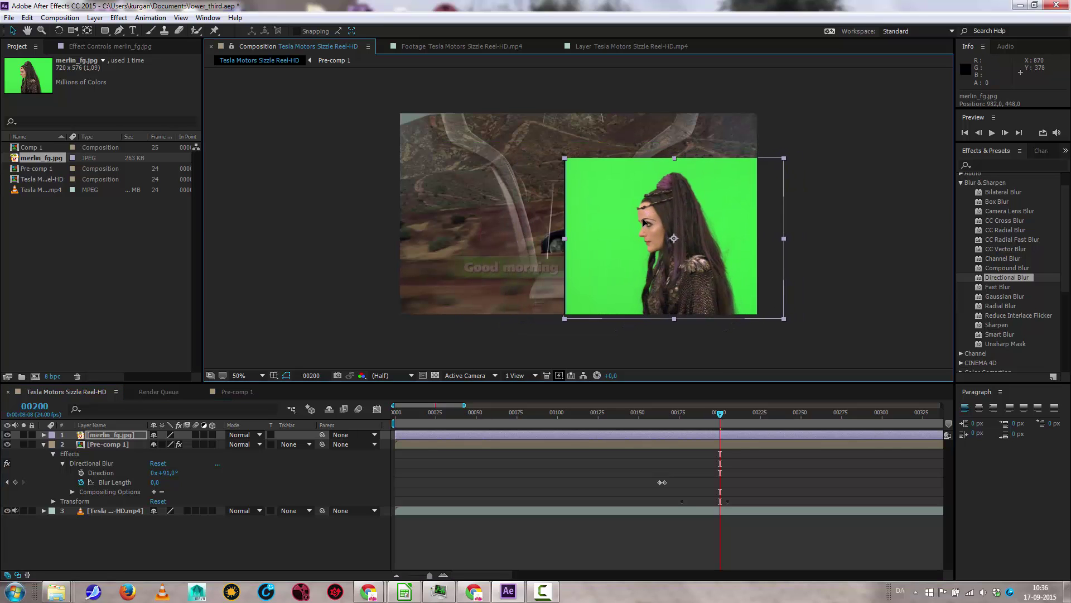
Step: Apply the Keylight (1.2) keying effect to the merlin_fg.jpg layer
left_click(960, 183)
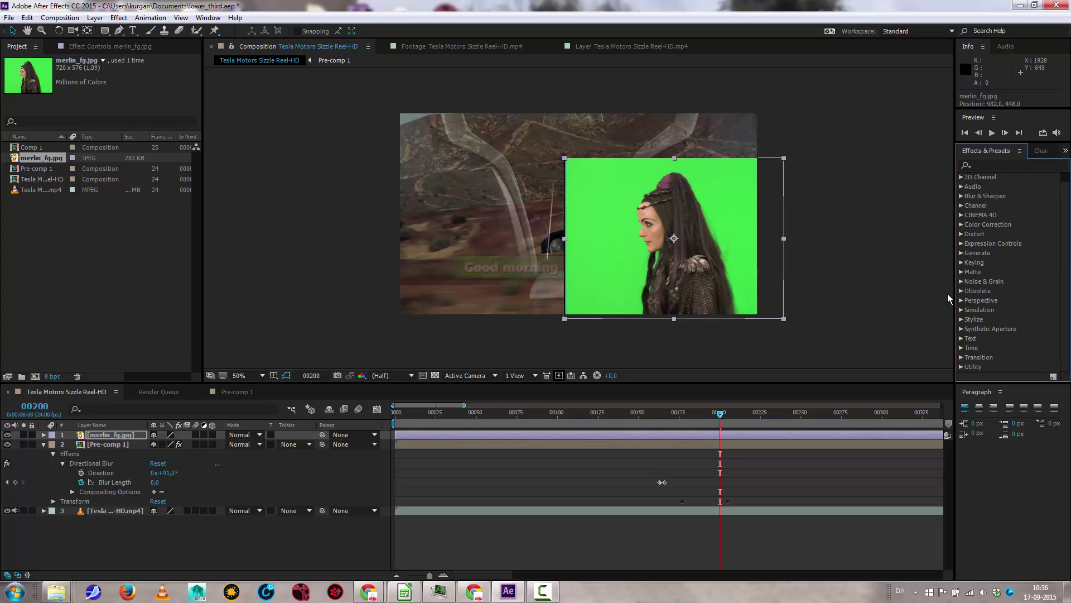
left_click(961, 262)
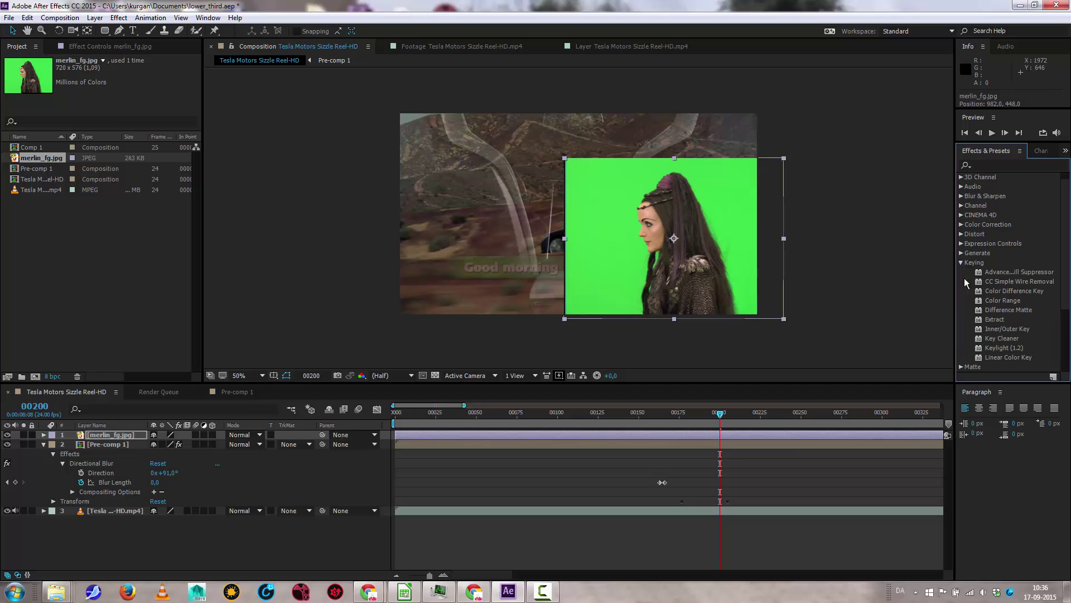
left_click_drag(1000, 342, 628, 270)
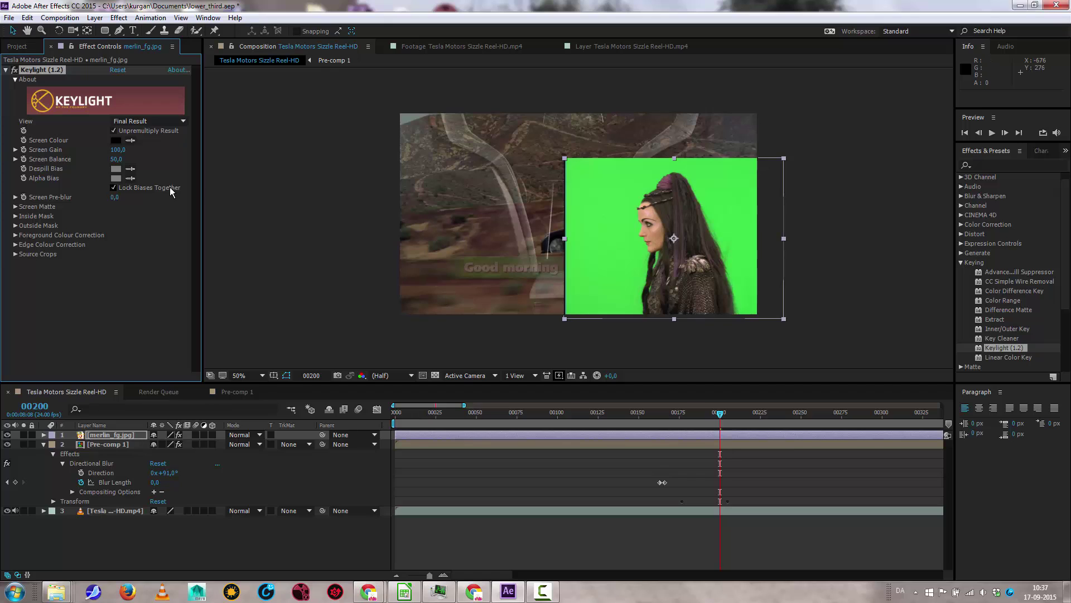
Step: Sample the green backdrop beside the woman as Keylight's Screen Colour
left_click(129, 143)
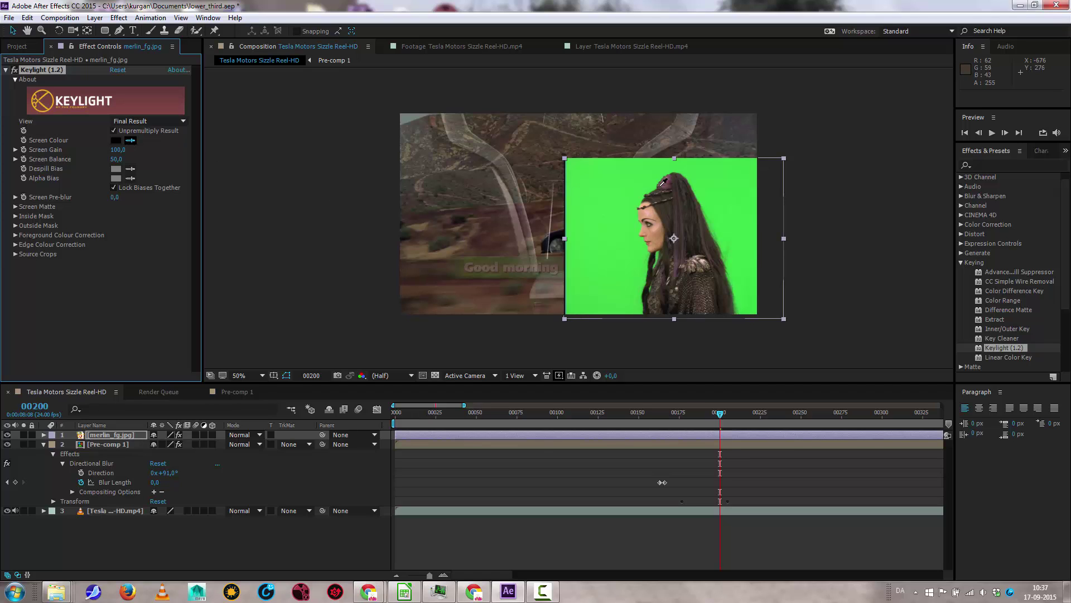
left_click(618, 180)
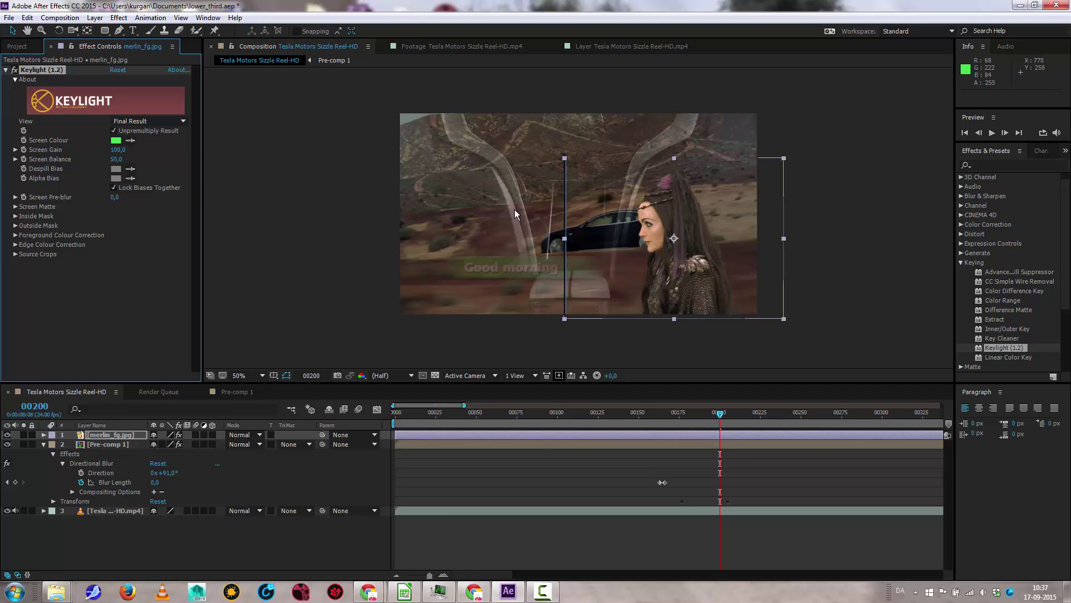
left_click(132, 141)
left_click(131, 140)
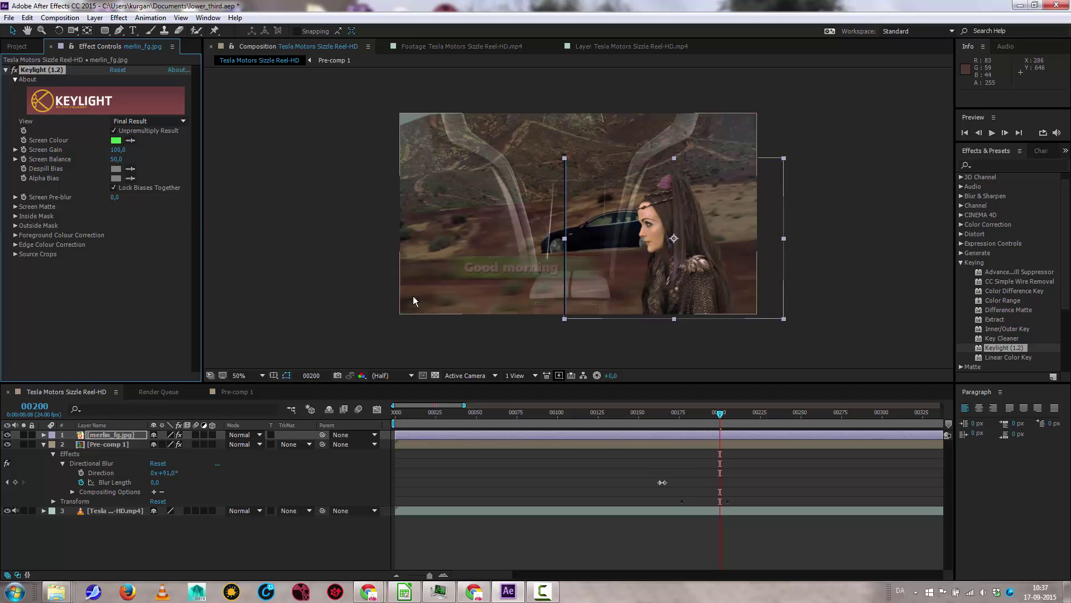
Step: Inspect the key in Keylight's Screen Matte view, then return the view to Final Result
left_click(149, 121)
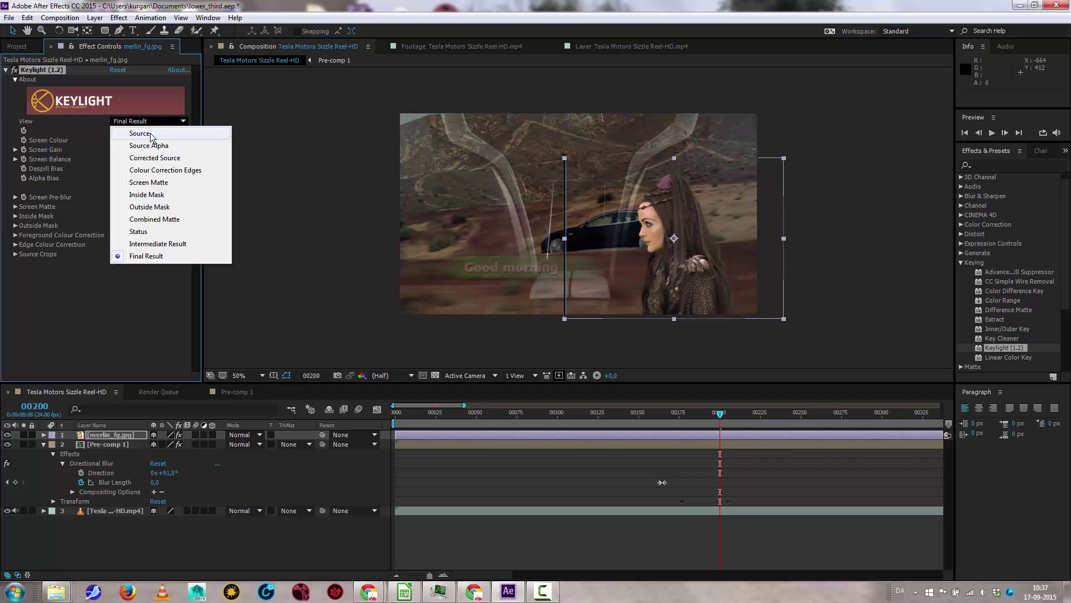
left_click(153, 186)
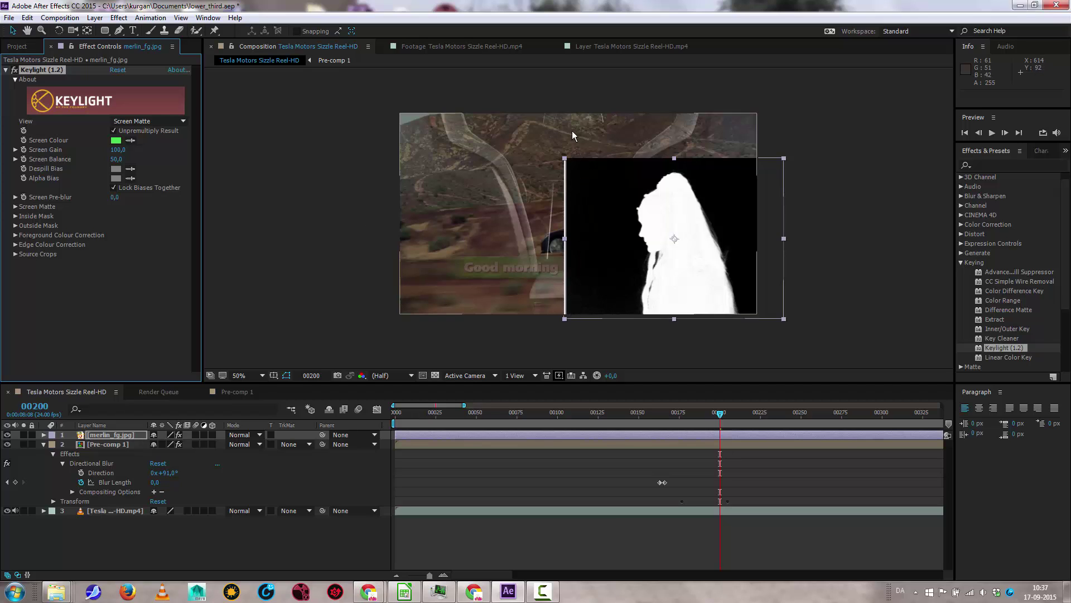
left_click(129, 122)
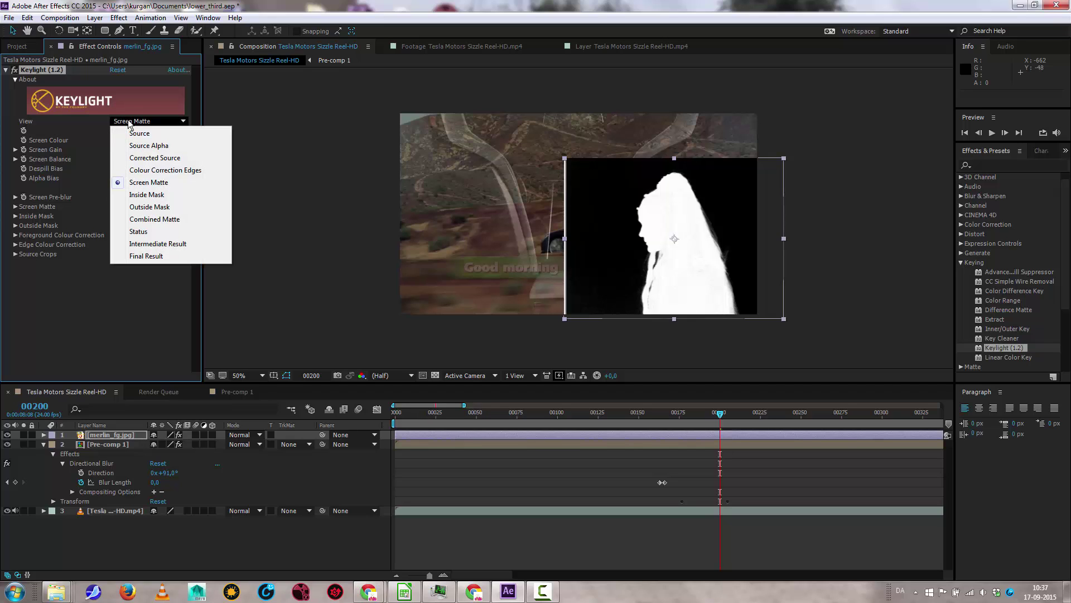
left_click(155, 261)
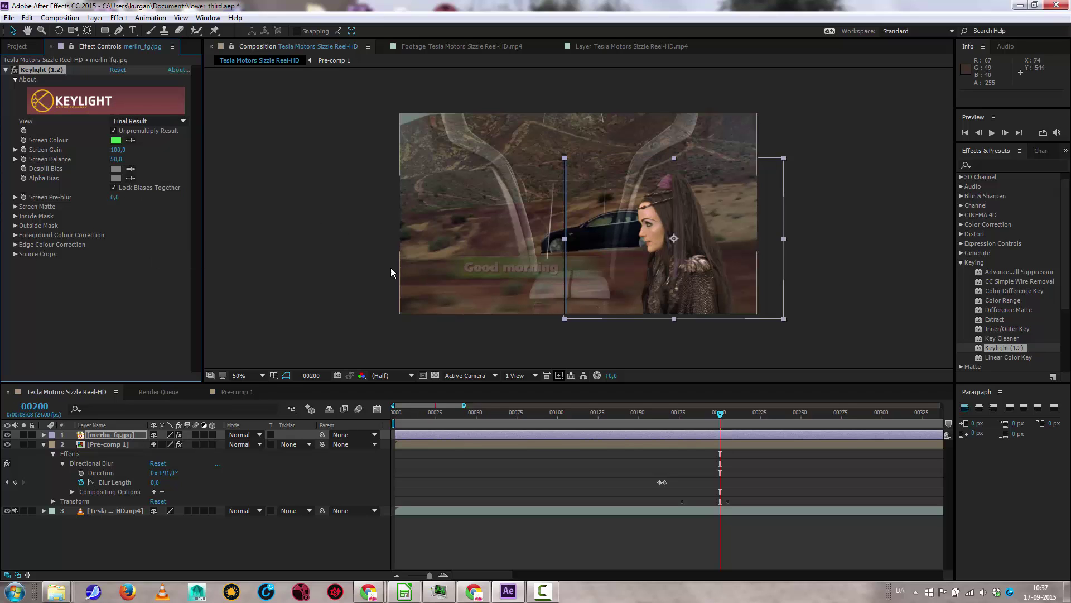
Step: Draw a closed Pen tool mask loosely around the woman on the merlin_fg.jpg layer to exclude the image's edges
left_click(100, 435)
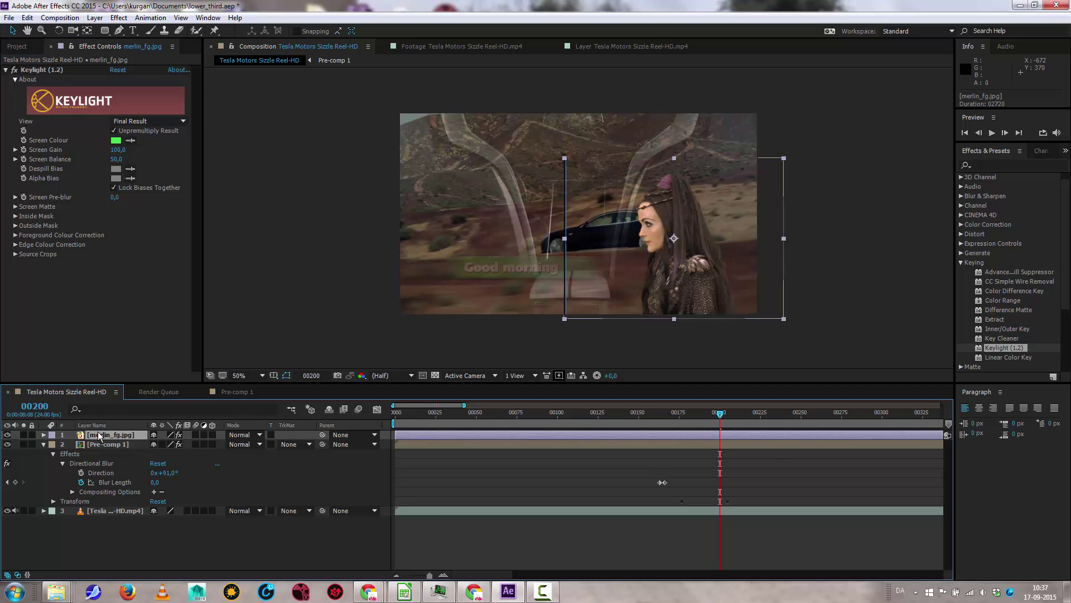
left_click(119, 32)
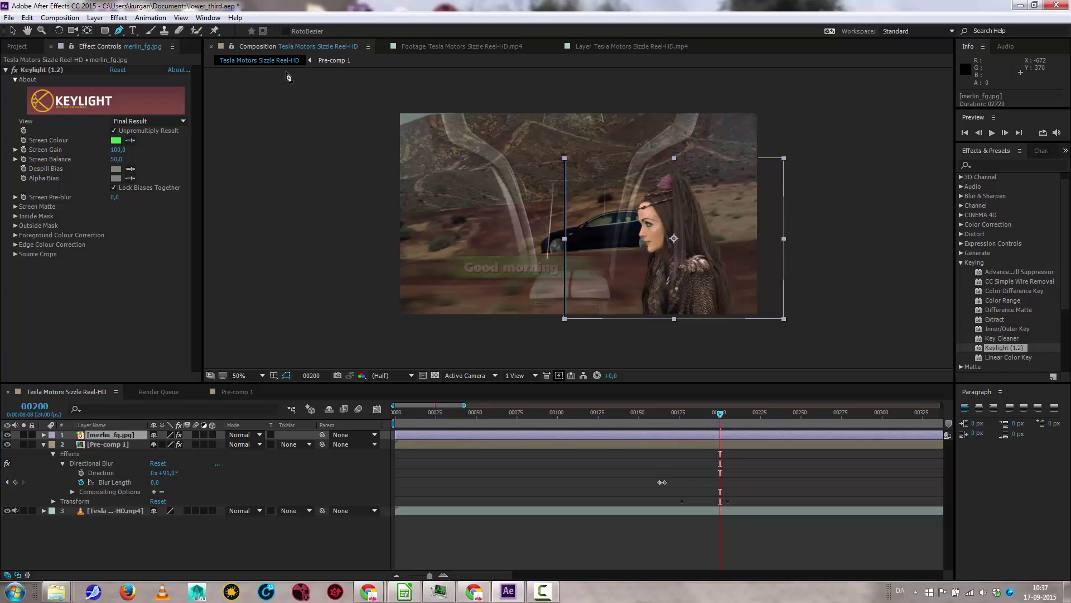
left_click(612, 172)
left_click(593, 208)
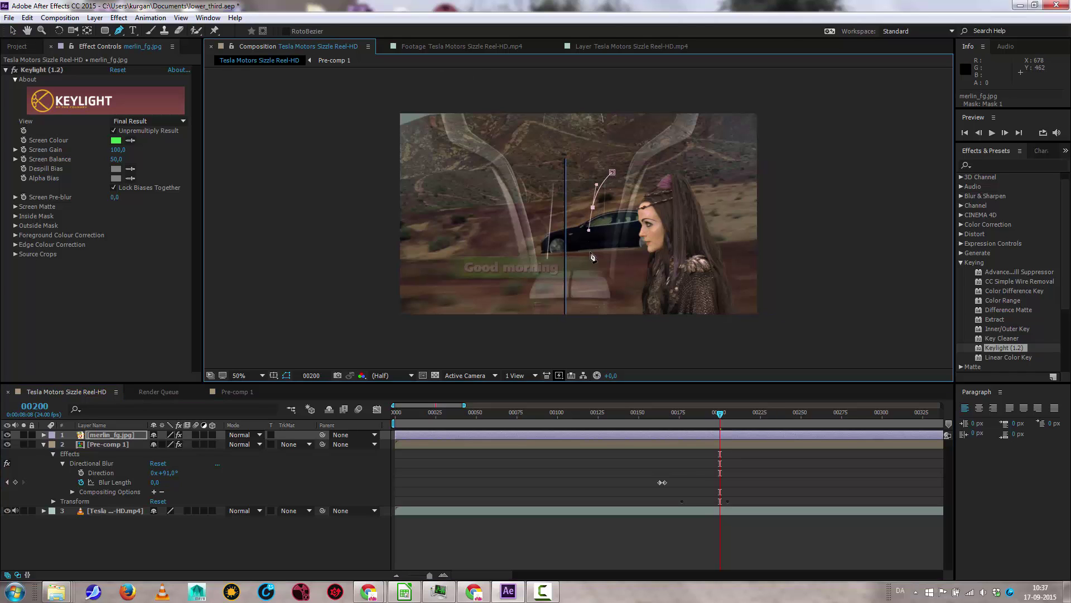
left_click(596, 294)
left_click_drag(606, 324, 639, 326)
left_click(759, 326)
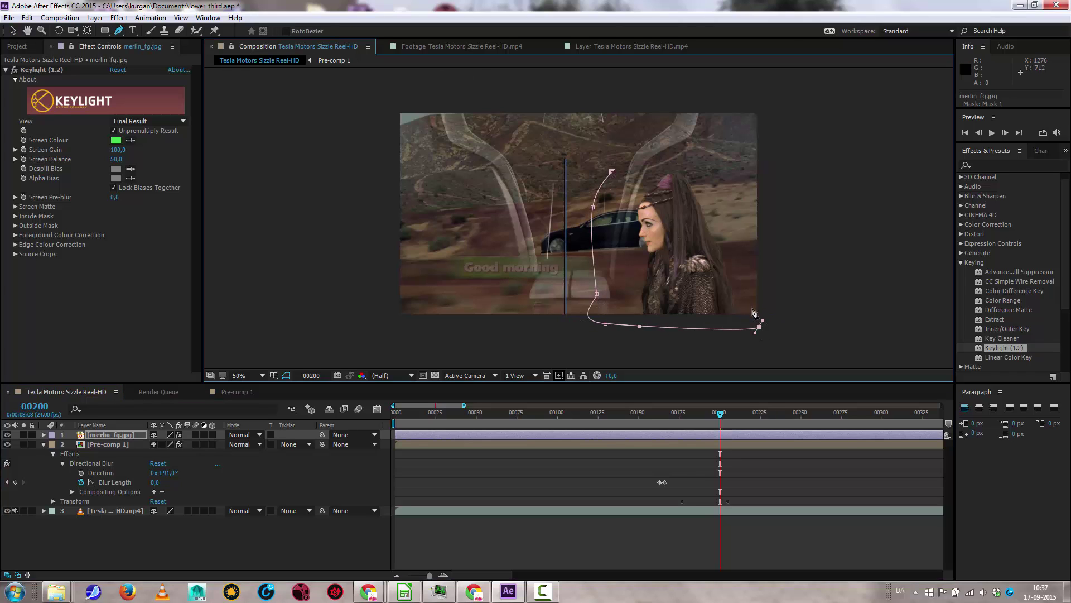
left_click(747, 294)
left_click_drag(725, 185, 725, 174)
left_click(688, 158)
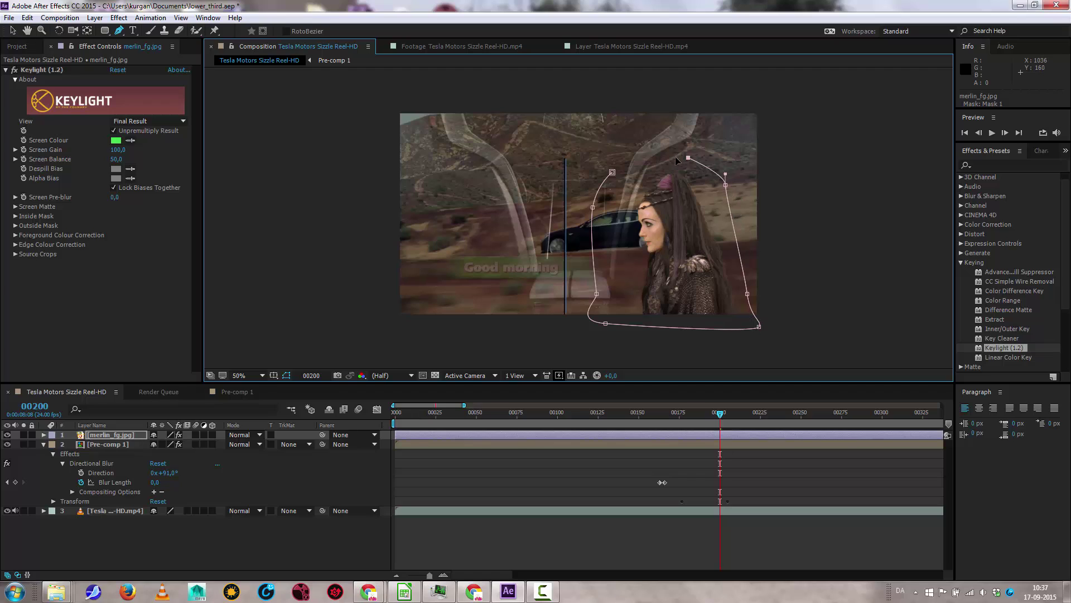
left_click(612, 172)
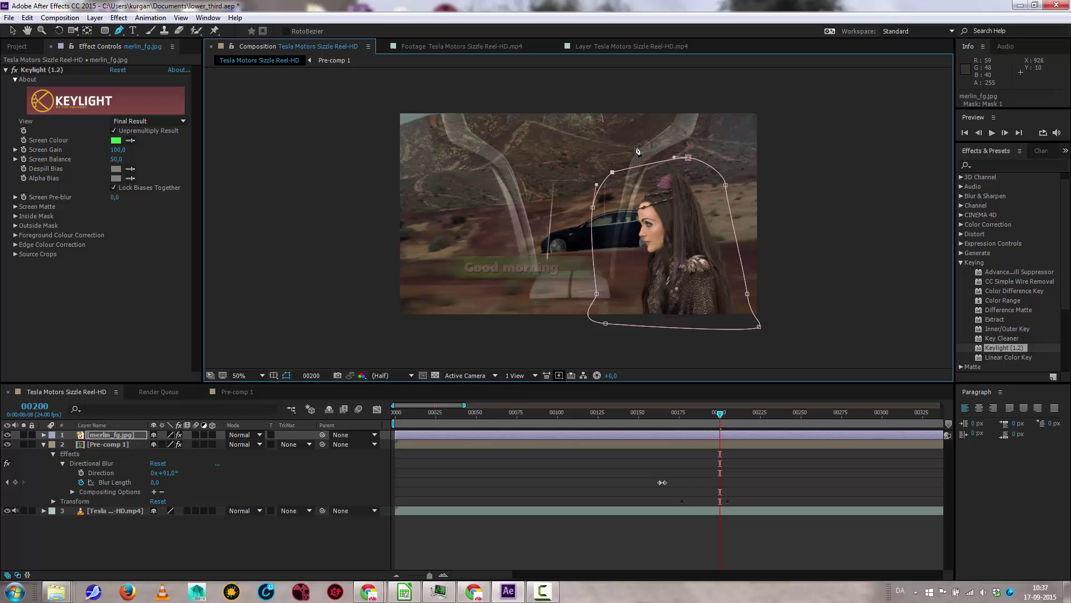
Step: Check the masked layer in Keylight's Screen Matte view and restore Final Result
left_click(135, 121)
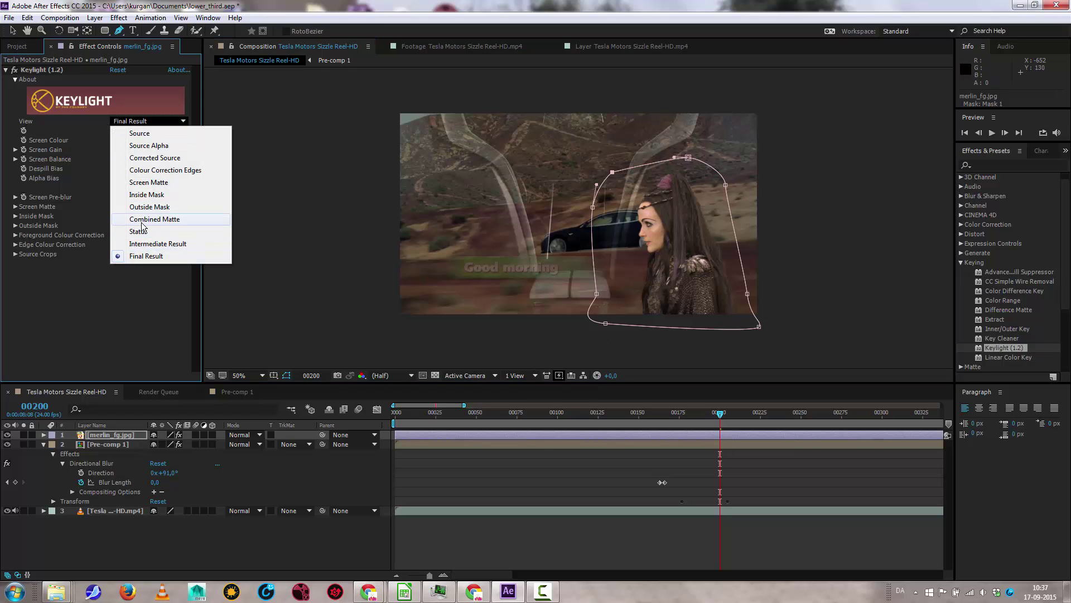
left_click(141, 182)
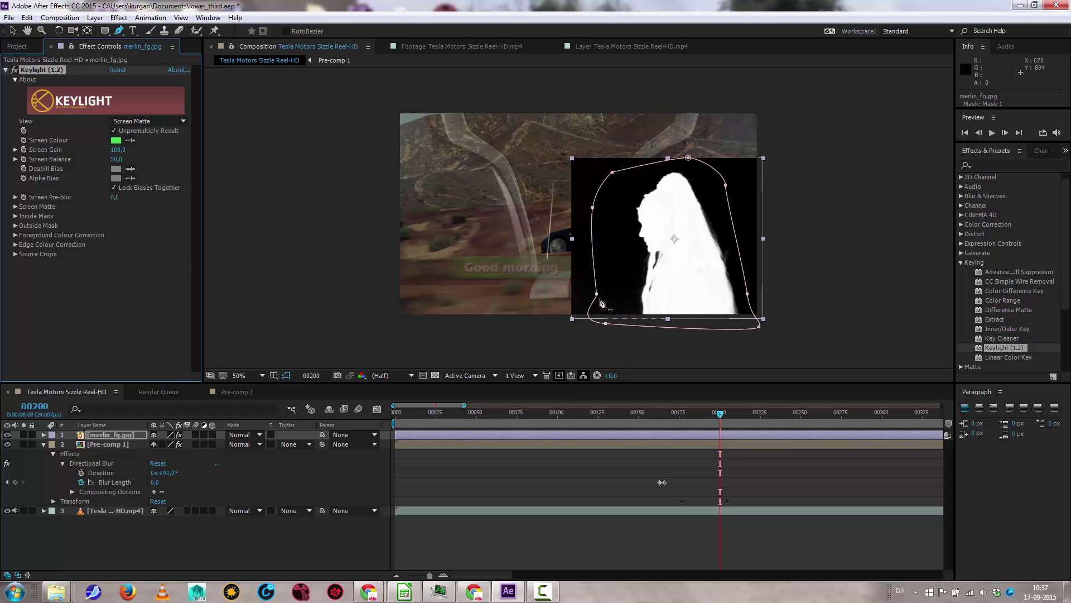
left_click(149, 121)
left_click(146, 256)
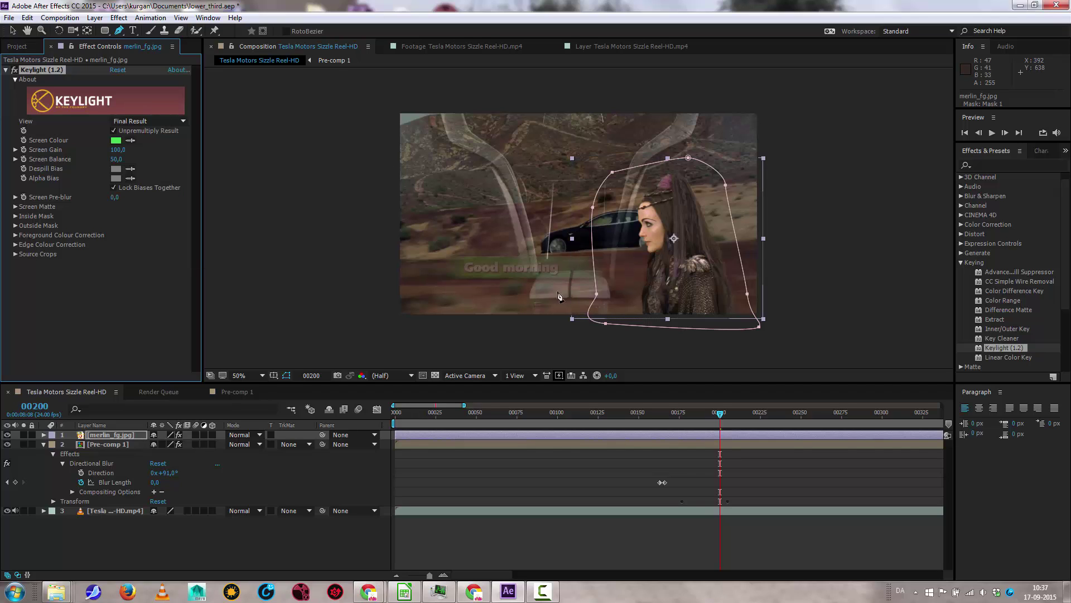
Step: Deselect the masked layer and preview the keyed woman over the video at frame 186
left_click(12, 31)
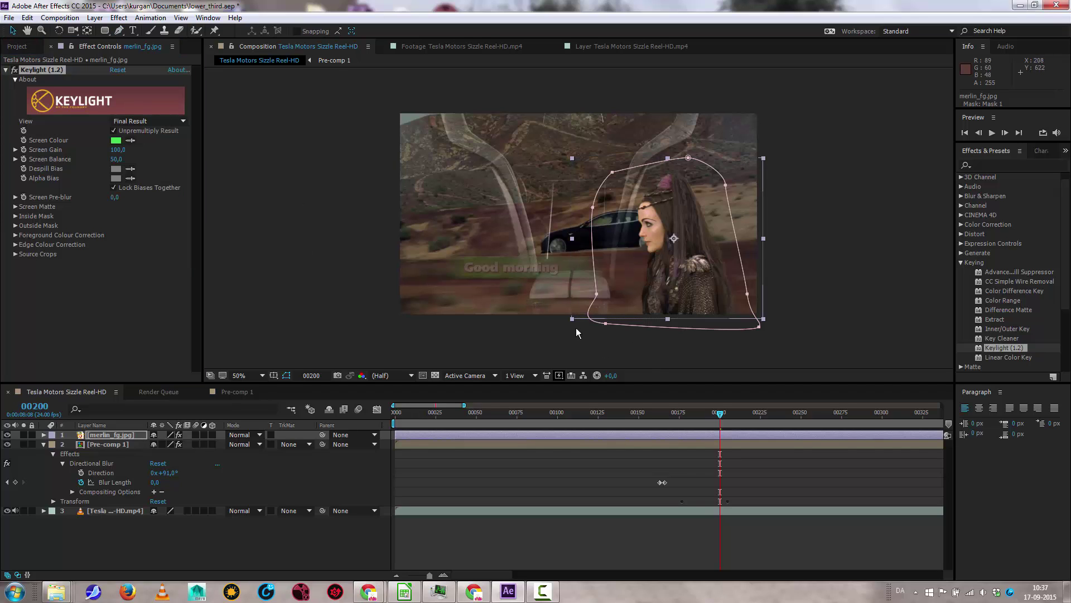
left_click(651, 339)
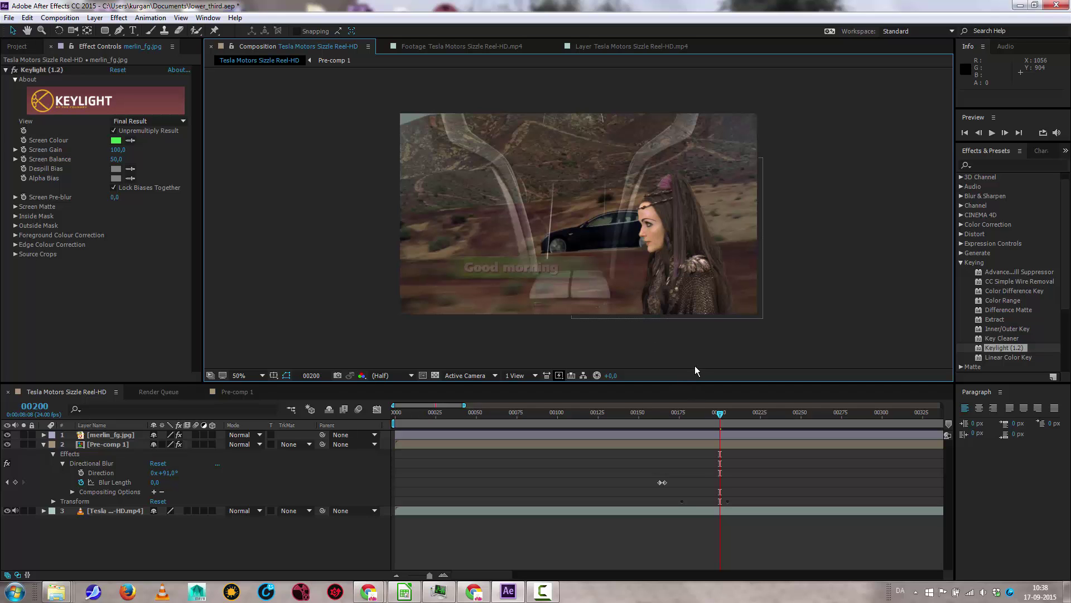
mouse_move(717, 417)
left_mouse_down()
mouse_move(543, 417)
mouse_move(742, 430)
mouse_move(588, 421)
mouse_move(696, 419)
left_mouse_up()
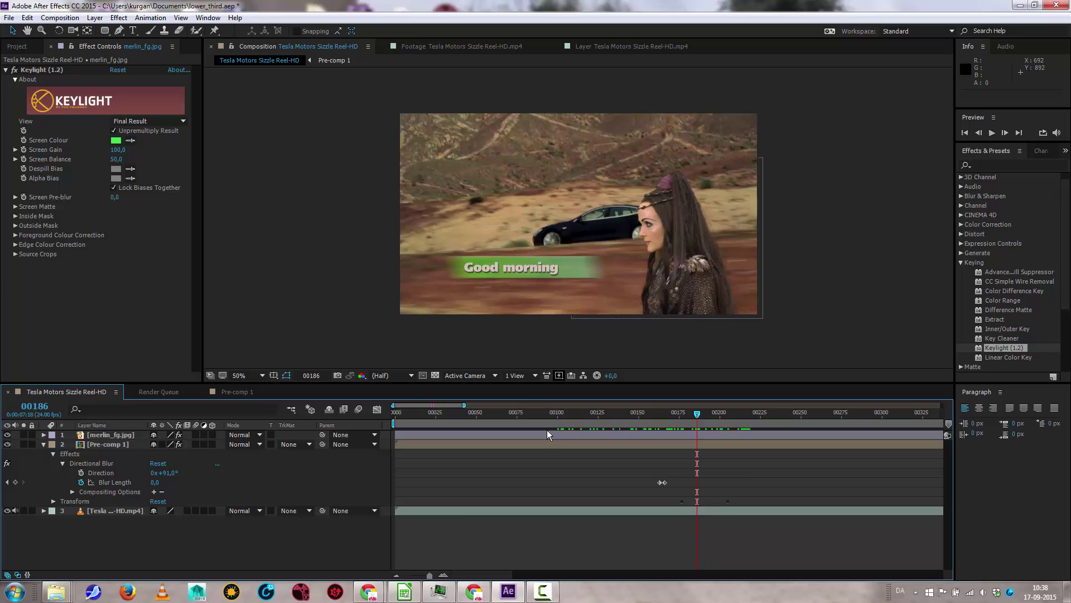
Step: Create a new composition from the merlin_fg.jpg footage item
left_click(103, 435)
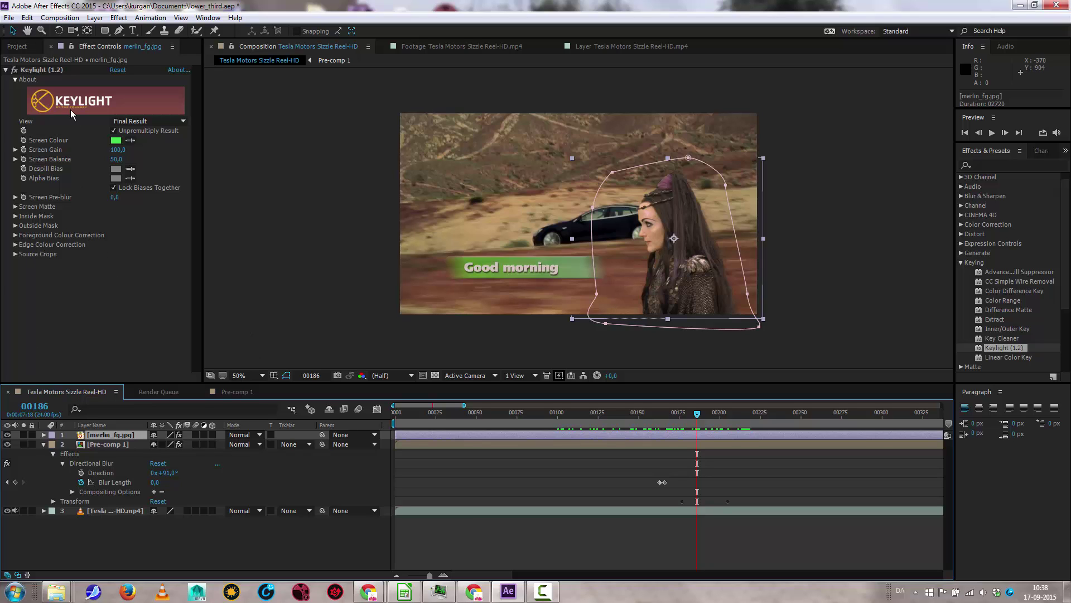
left_click(13, 48)
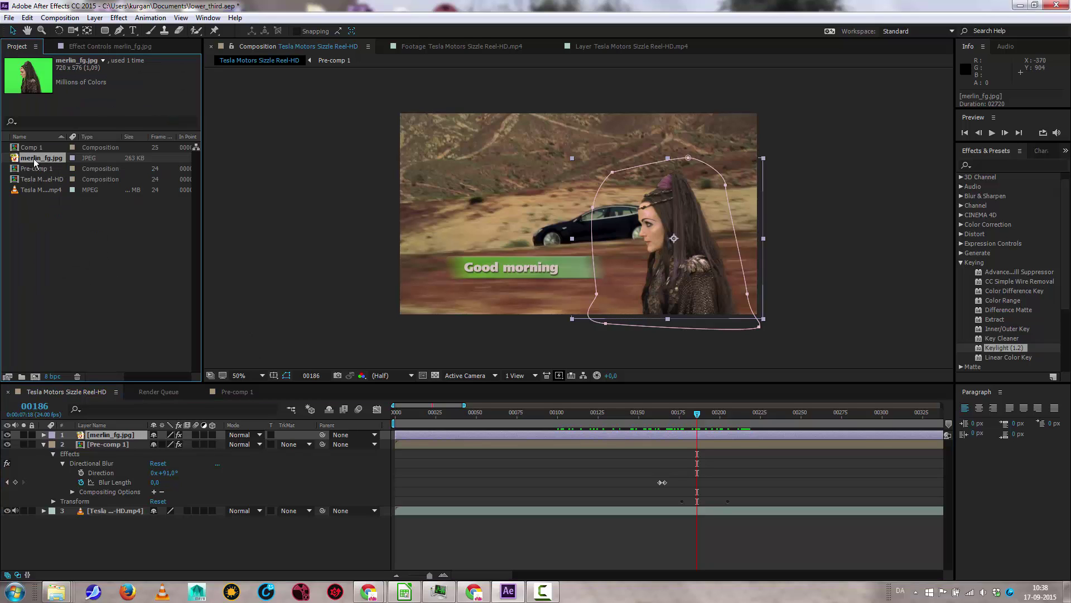
left_click(35, 377)
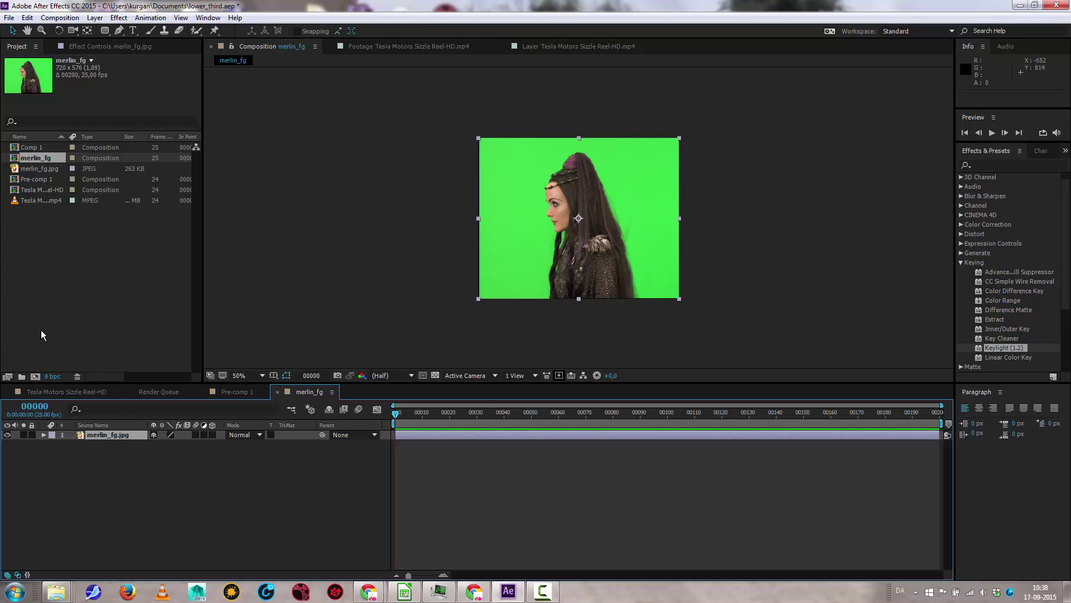
Step: Copy the Keylight effect from merlin_fg.jpg in the Tesla Motors composition onto the merlin_fg.jpg layer in the merlin_fg composition
left_click(62, 391)
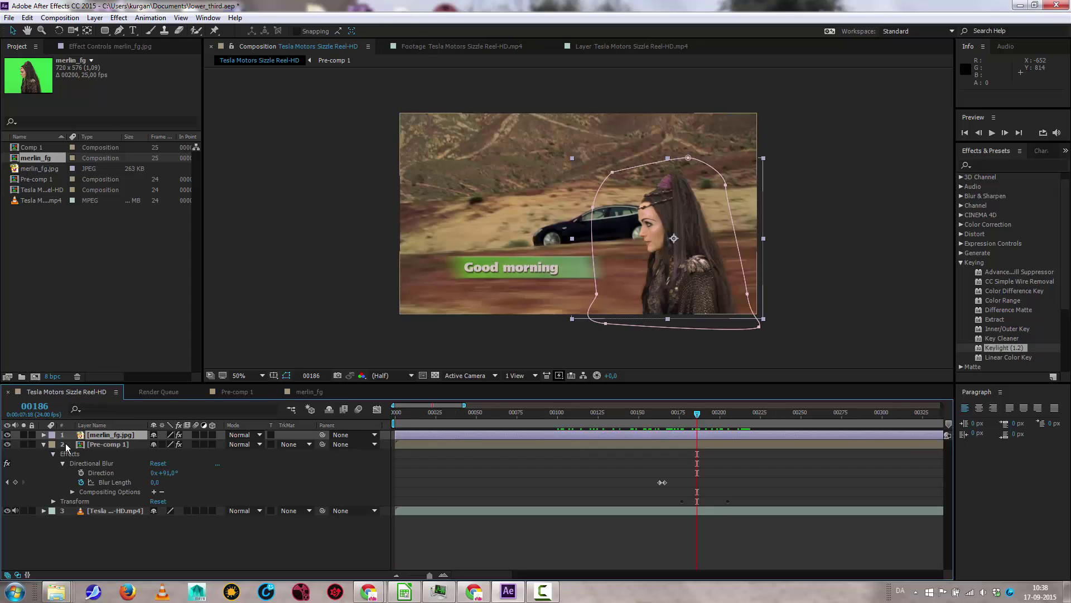
left_click(44, 434)
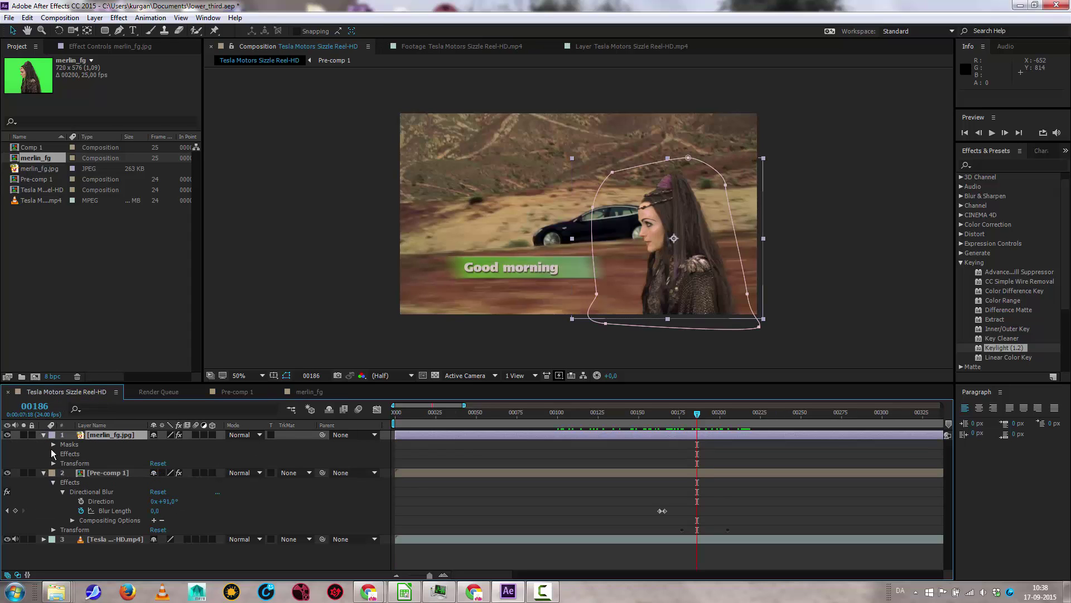
left_click(53, 453)
left_click(84, 463)
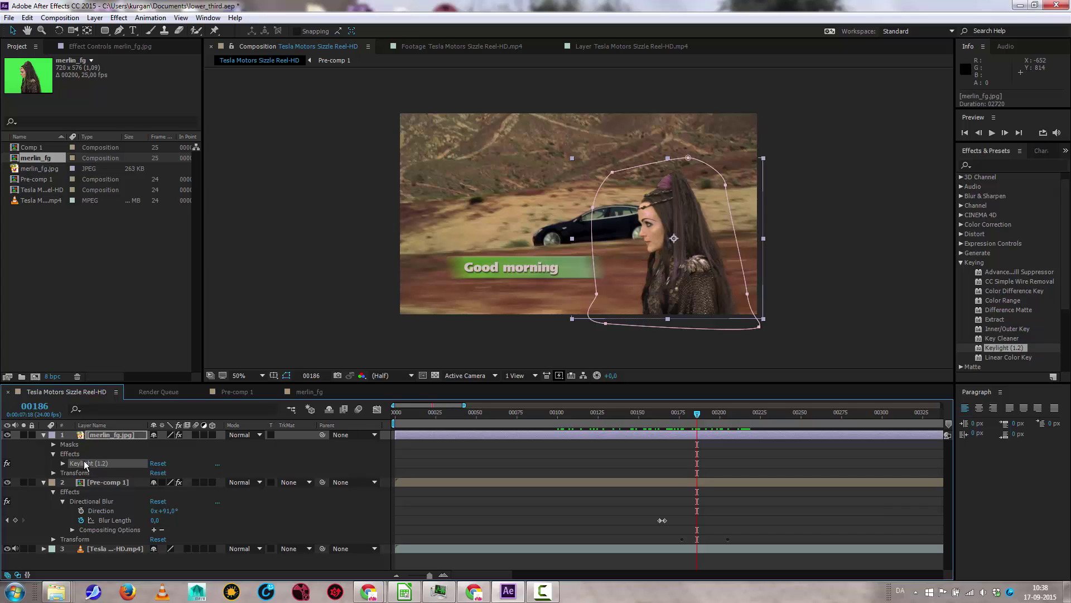
key("ctrl+c")
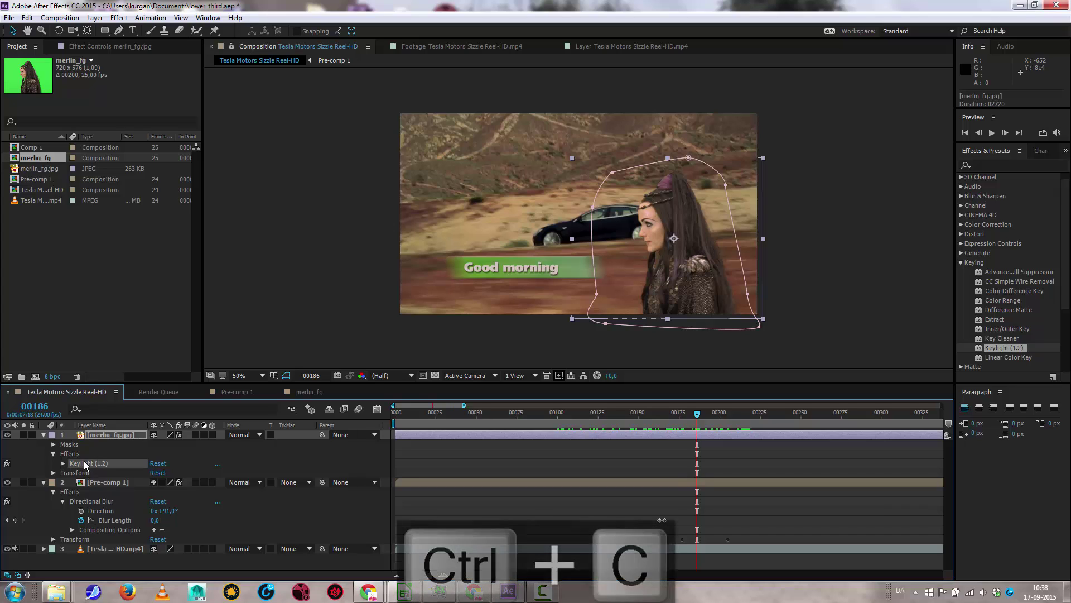
left_click(308, 392)
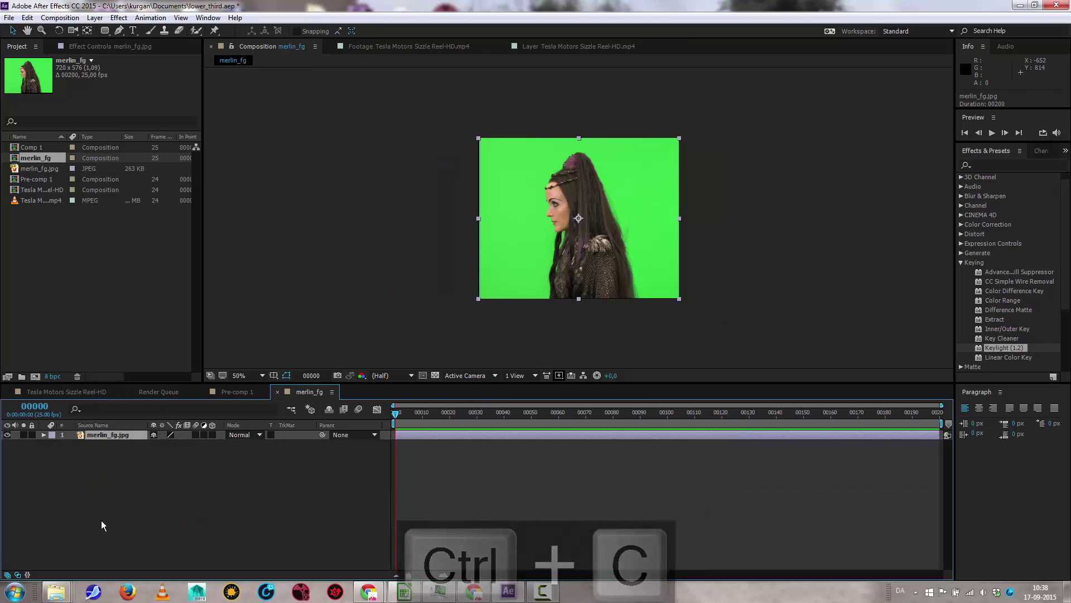
key("ctrl+v")
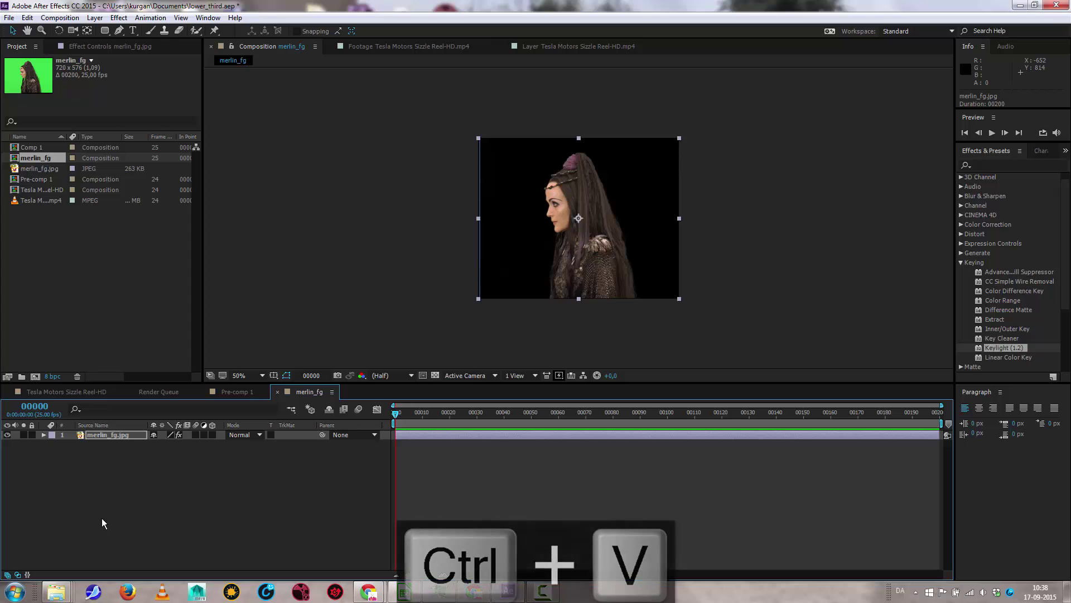
left_click(432, 317)
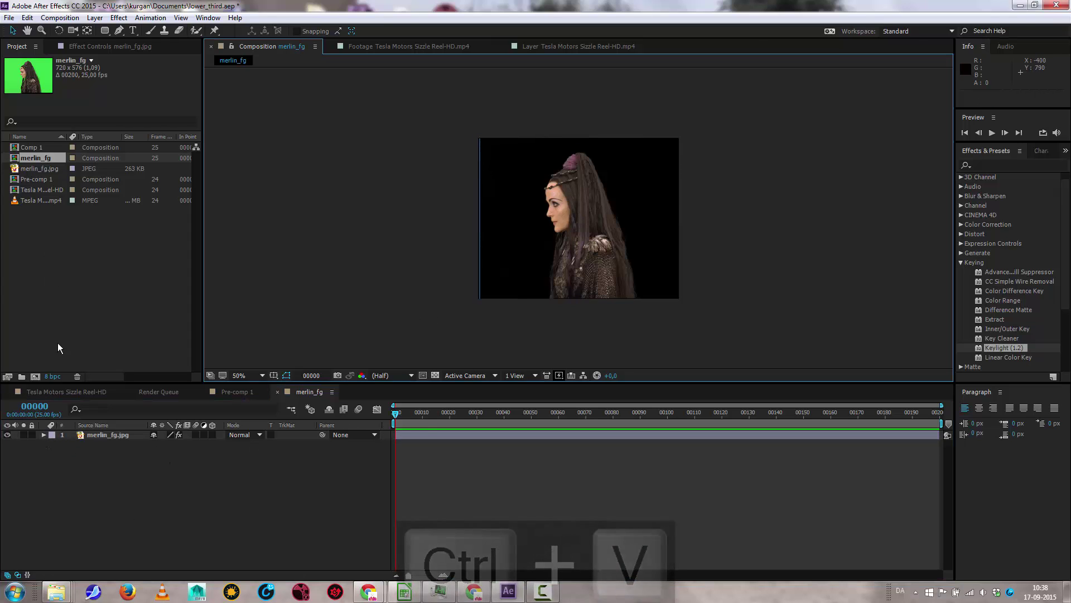
Step: Copy Mask 1 from the Tesla composition's merlin_fg.jpg layer onto the same layer in the merlin_fg composition, and deselect it
left_click(43, 390)
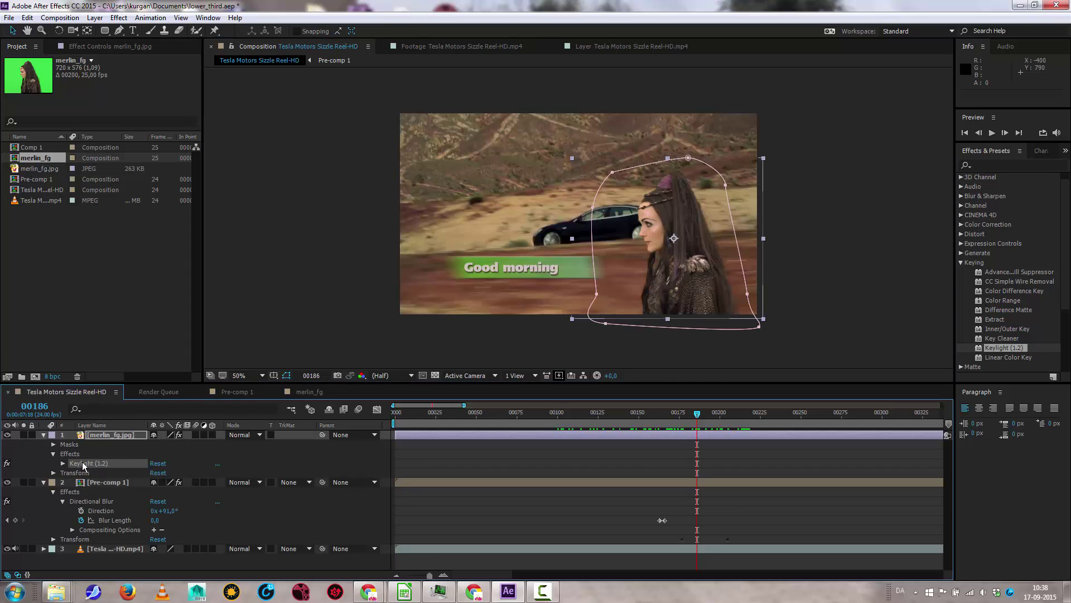
left_click(54, 444)
left_click(89, 454)
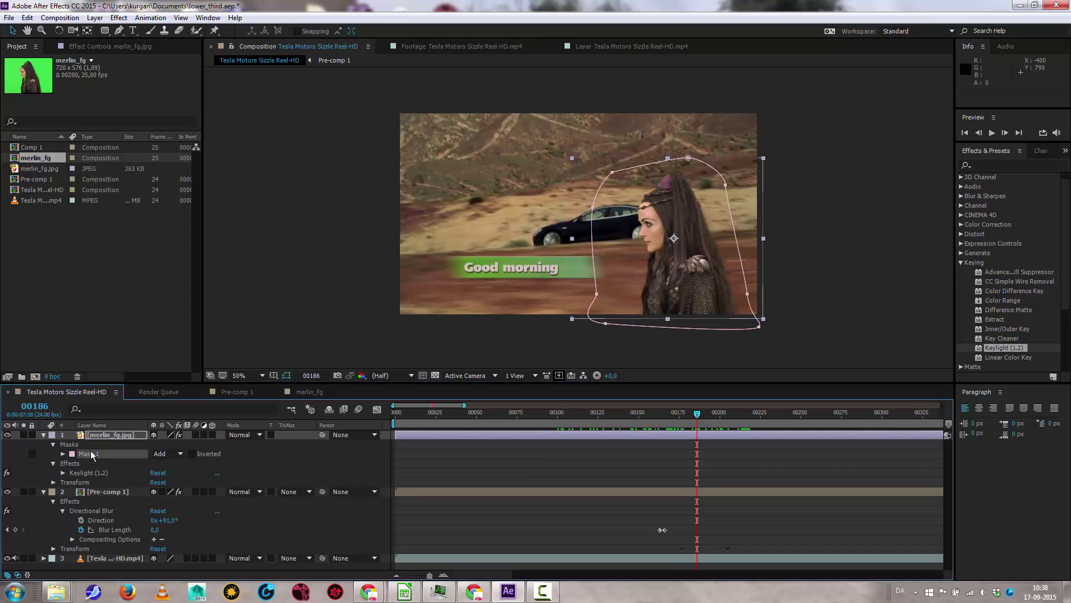
key("ctrl+c")
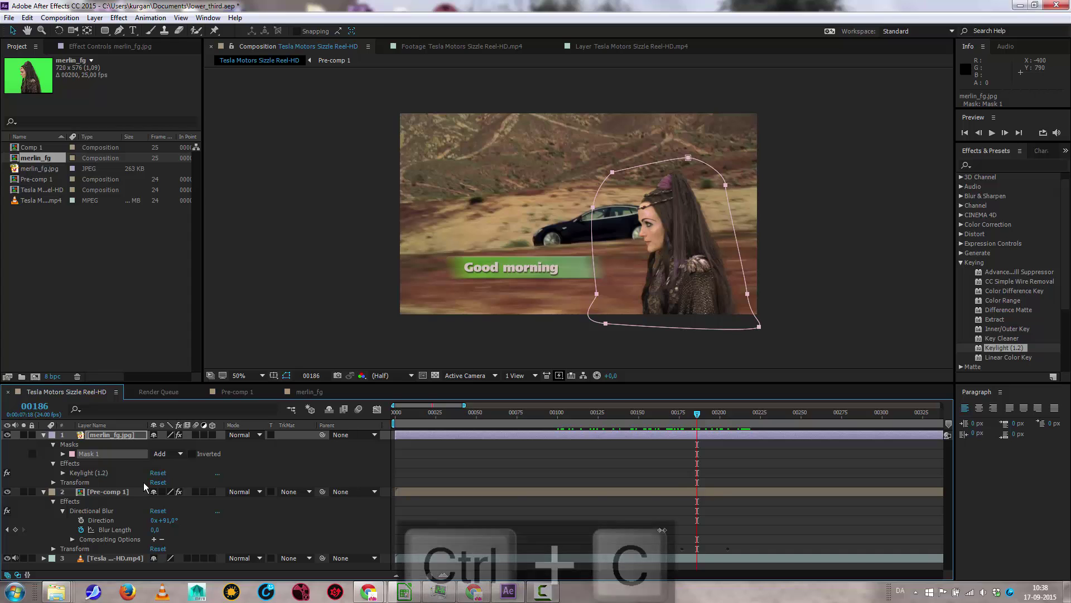
left_click(309, 392)
left_click(109, 435)
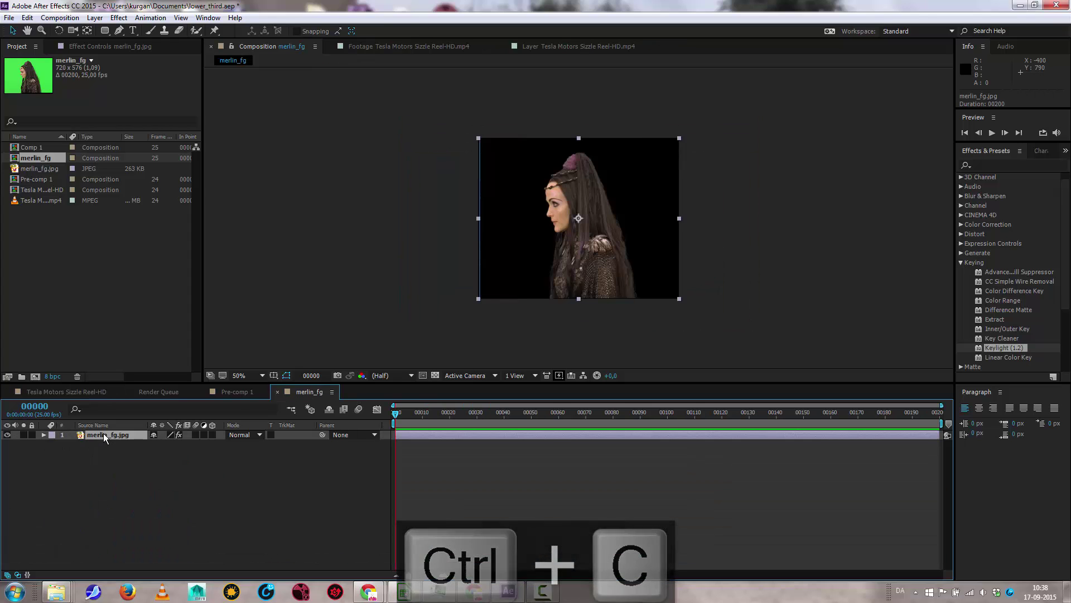
key("ctrl+v")
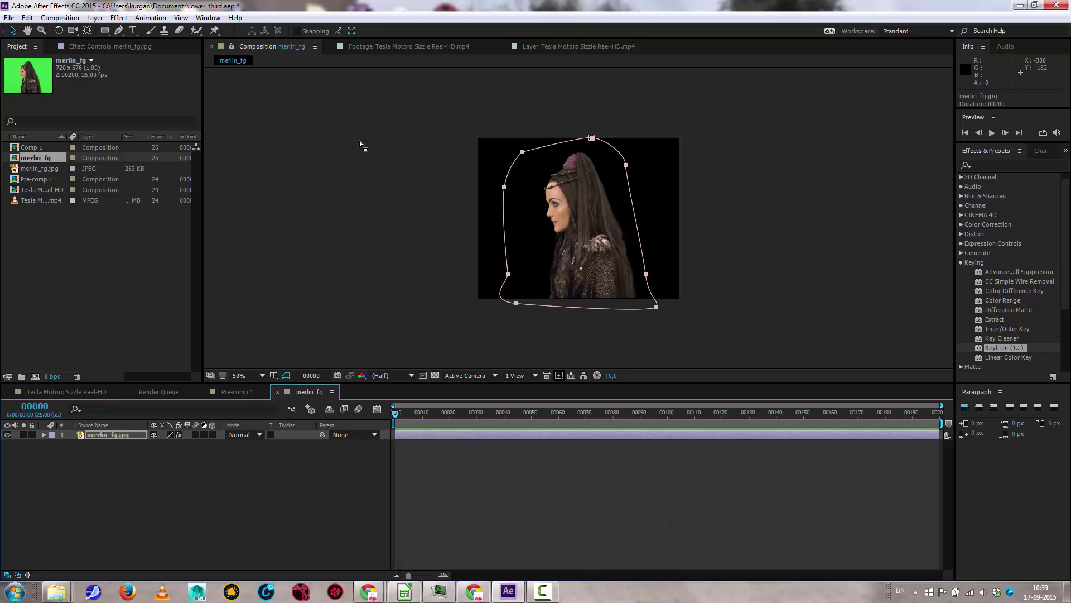
left_click(328, 220)
left_click(353, 207)
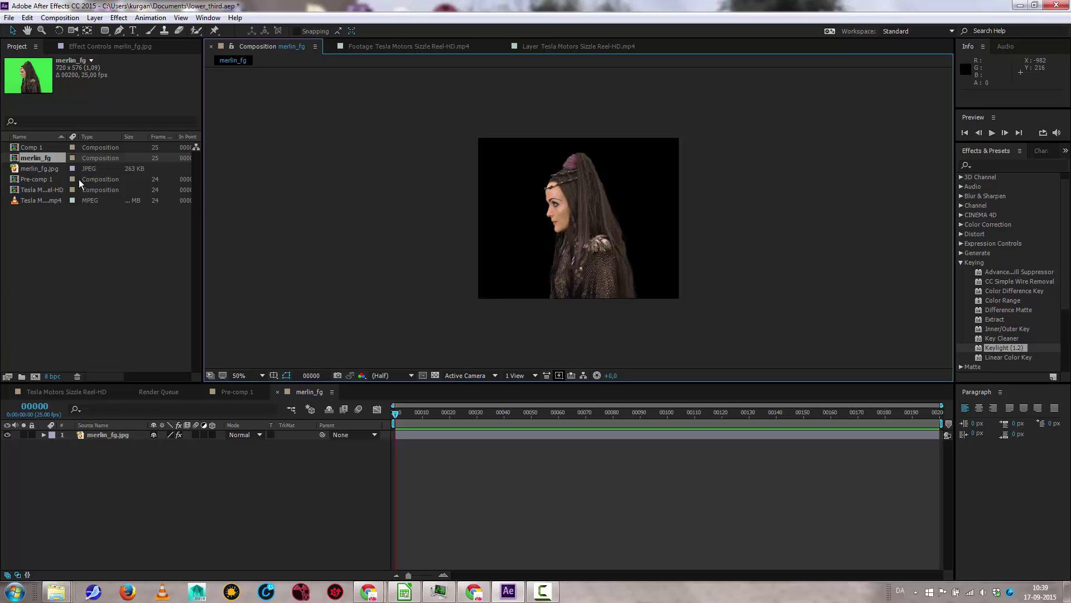
Step: Examine the size, pixel aspect ratio, duration and frame rate of the project's compositions and footage items
left_click(28, 146)
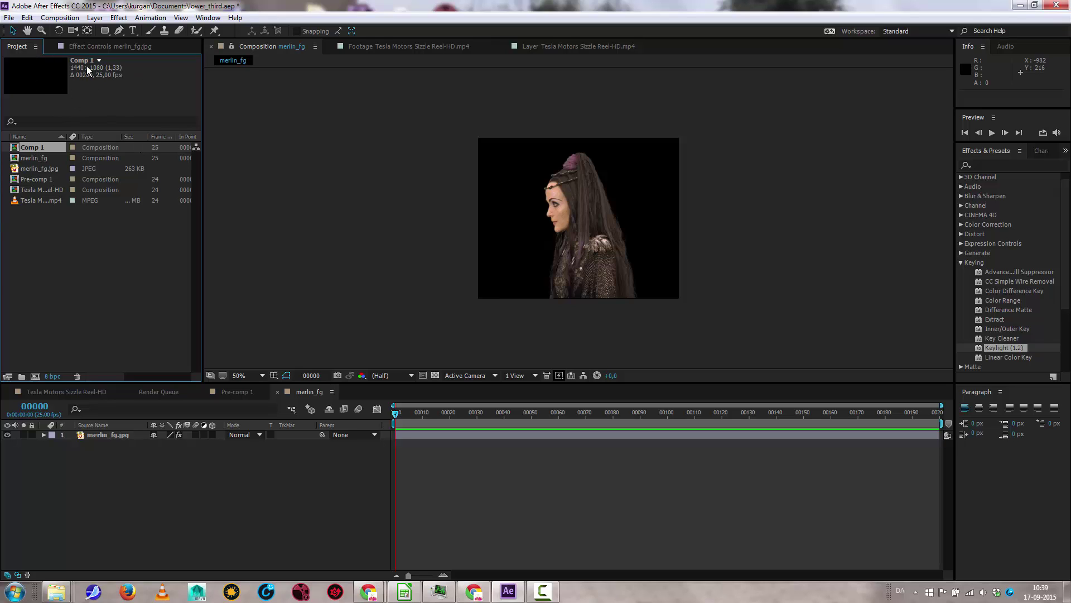
left_click(52, 157)
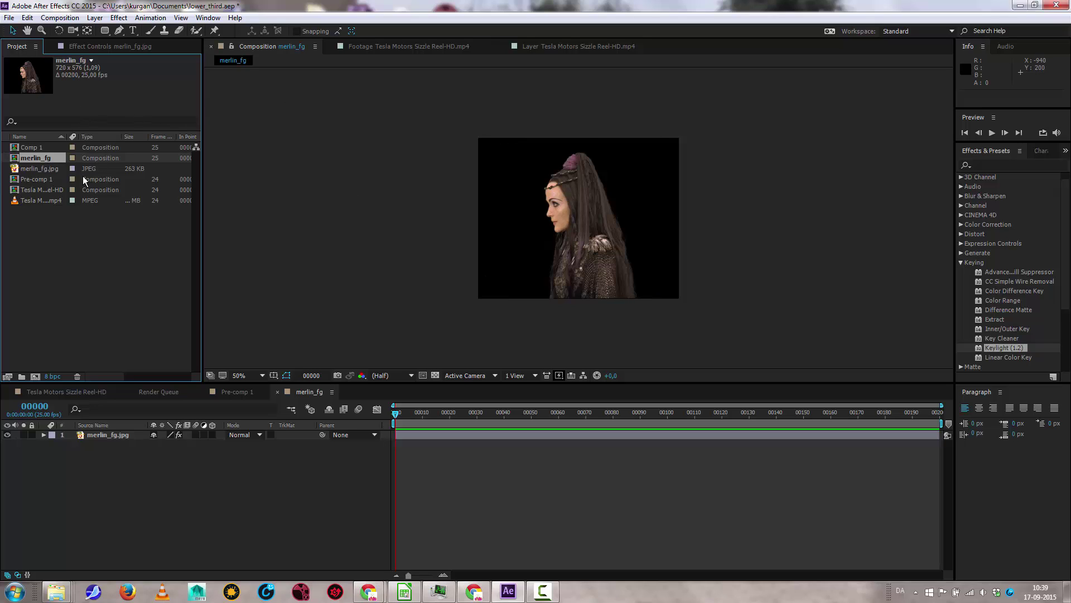
left_click(30, 169)
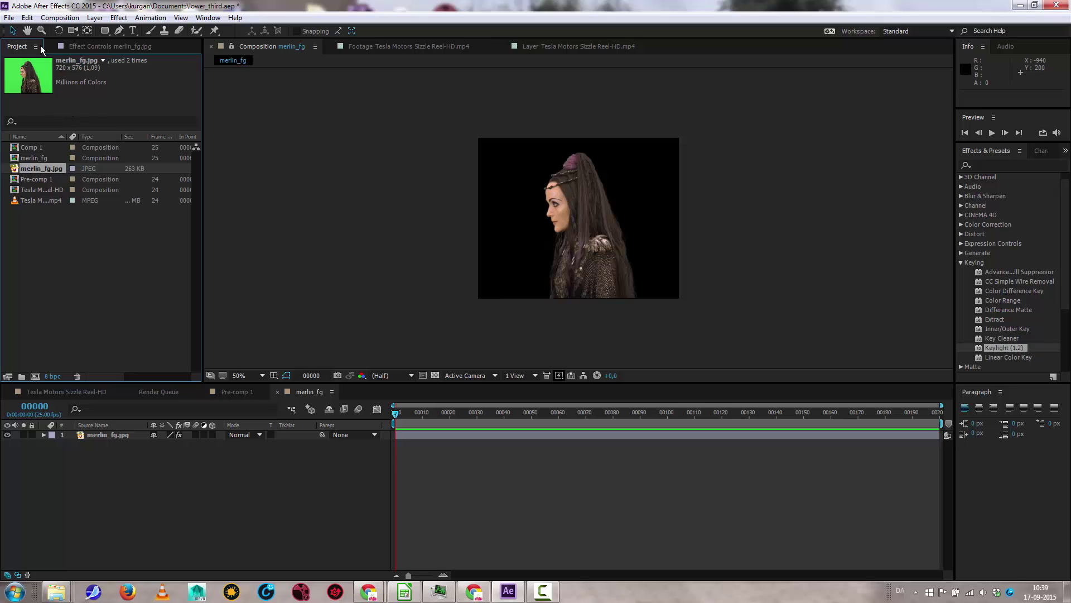
left_click(35, 176)
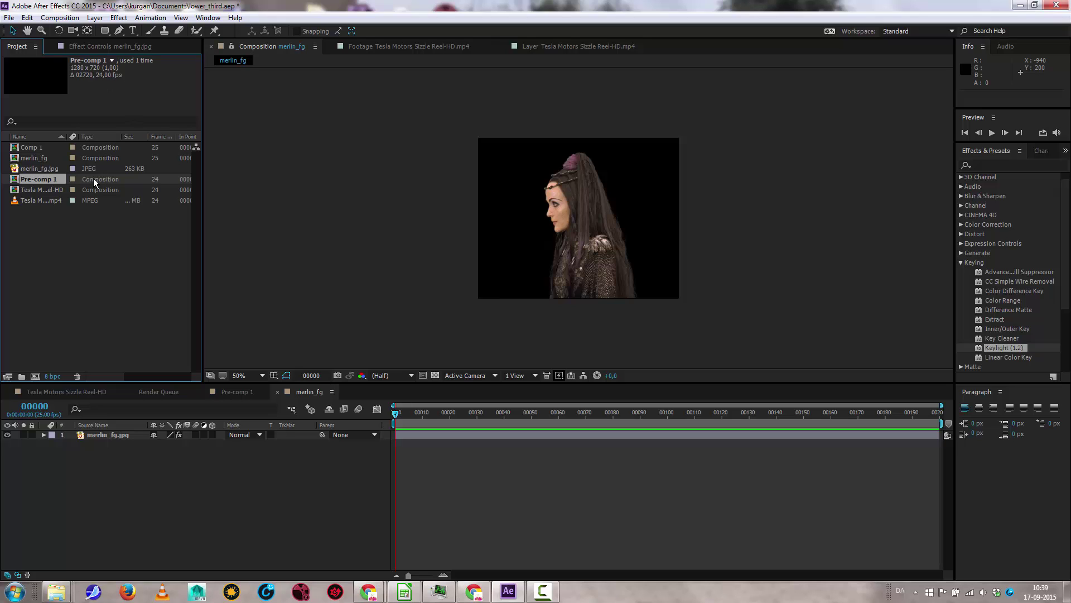
left_click(25, 203)
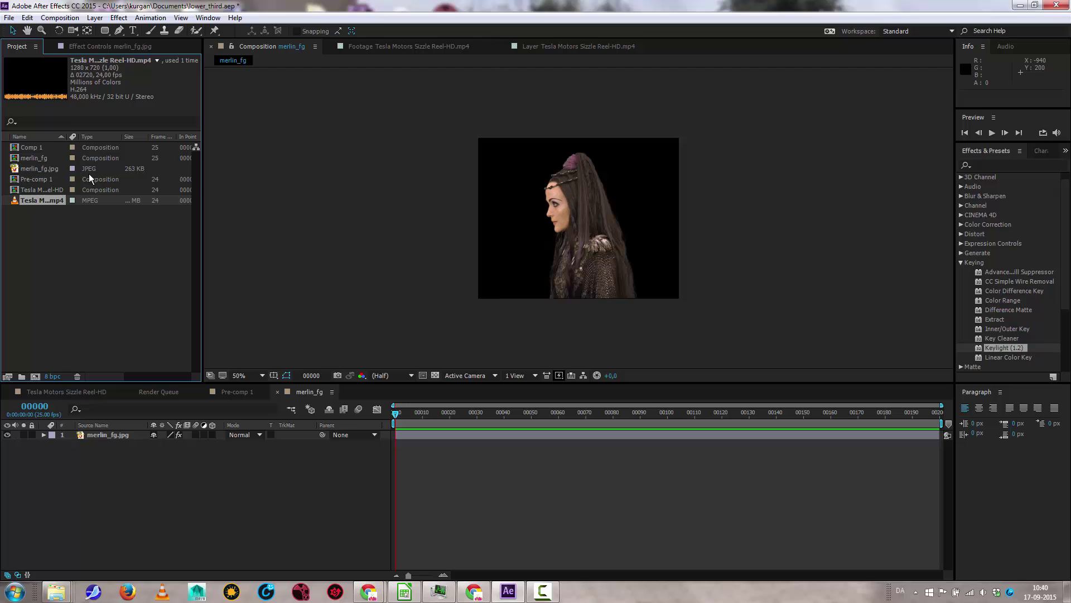
Step: Review the Tesla video's main Interpret Footage options, including frame rate, pixel aspect ratio and loop, and leave without applying changes
right_click(34, 199)
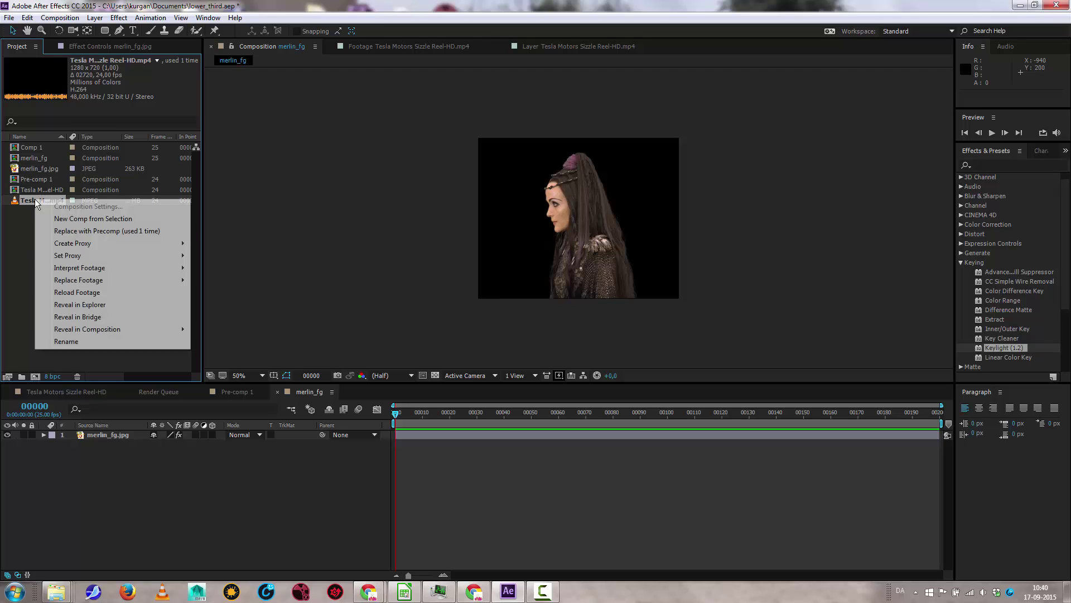
mouse_move(88, 271)
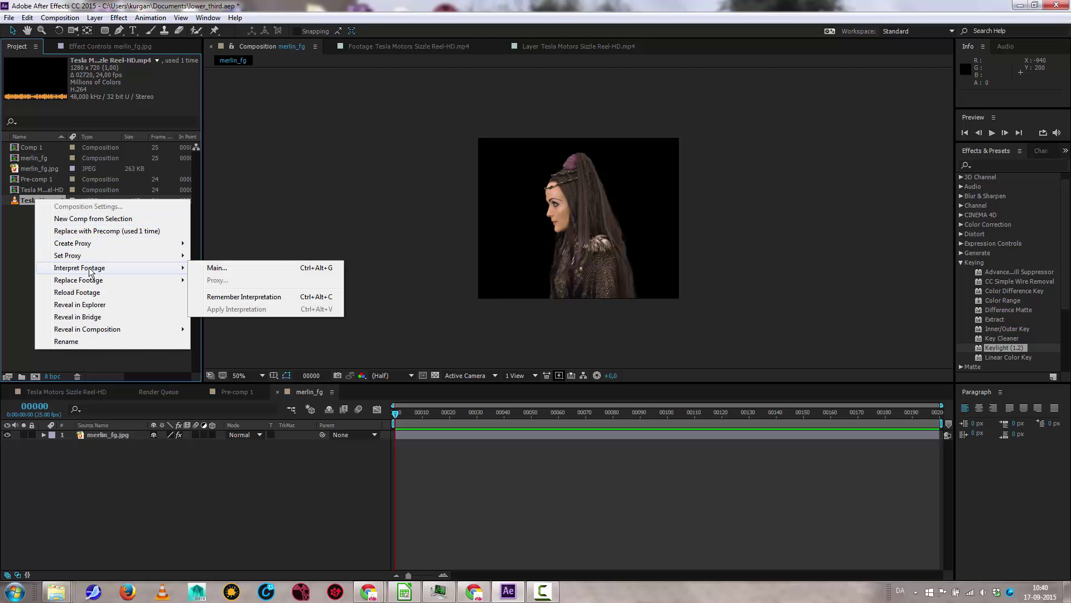
left_click(223, 268)
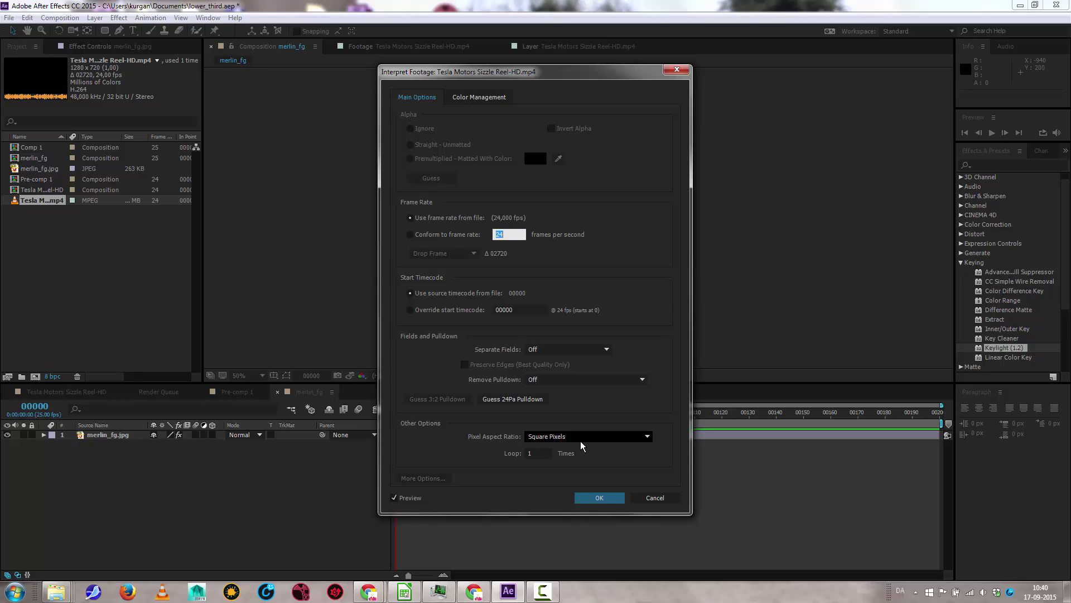
left_click(540, 452)
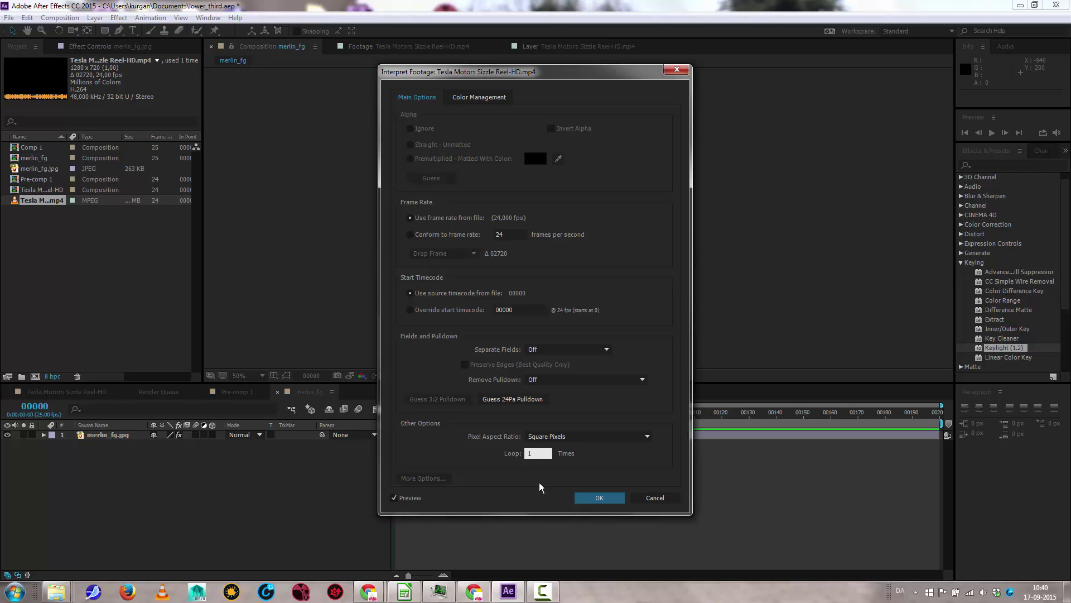
left_click(654, 497)
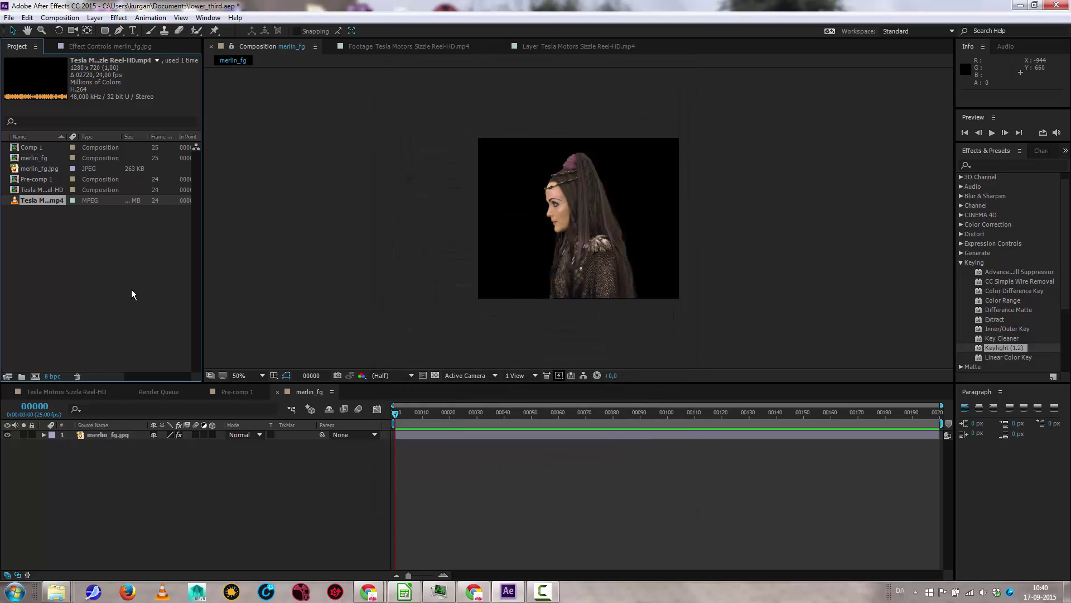
Step: Review the main Interpret Footage options of the merlin_fg.jpg still image and leave without applying changes
right_click(41, 167)
mouse_move(113, 238)
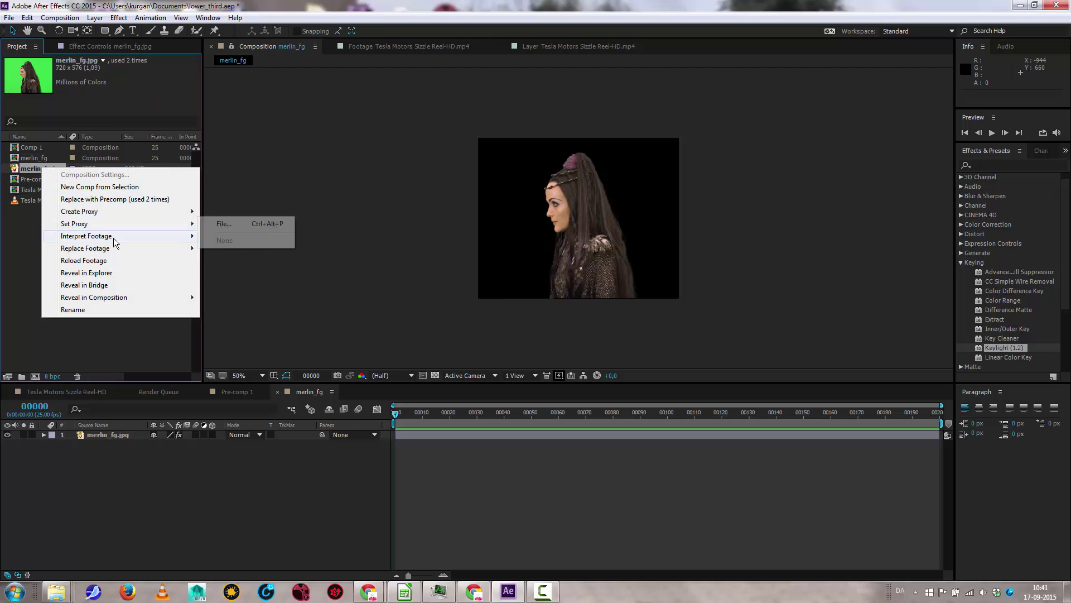
left_click(292, 236)
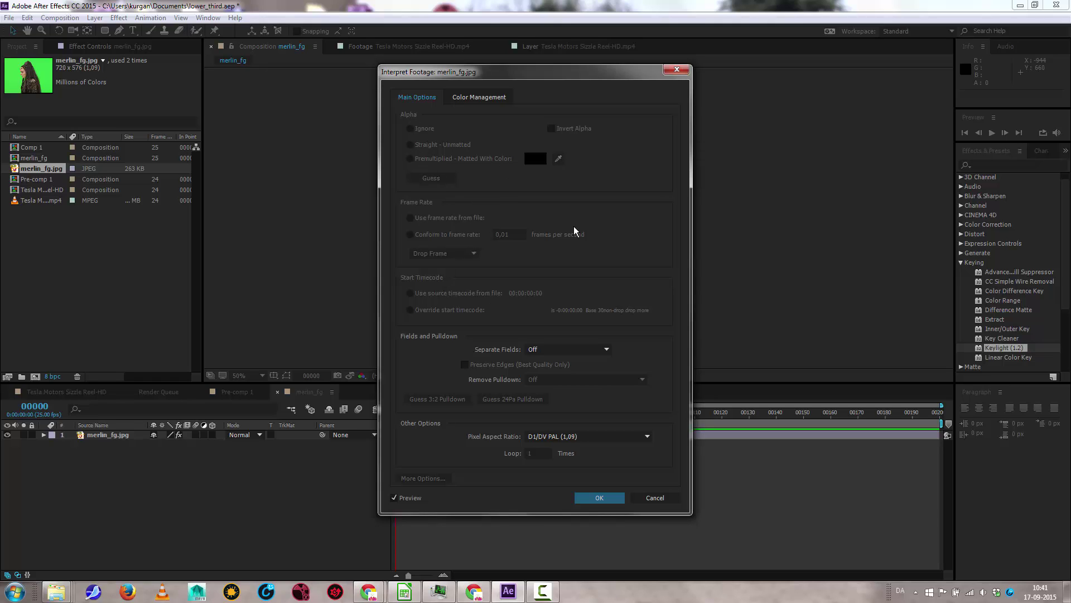
left_click(655, 498)
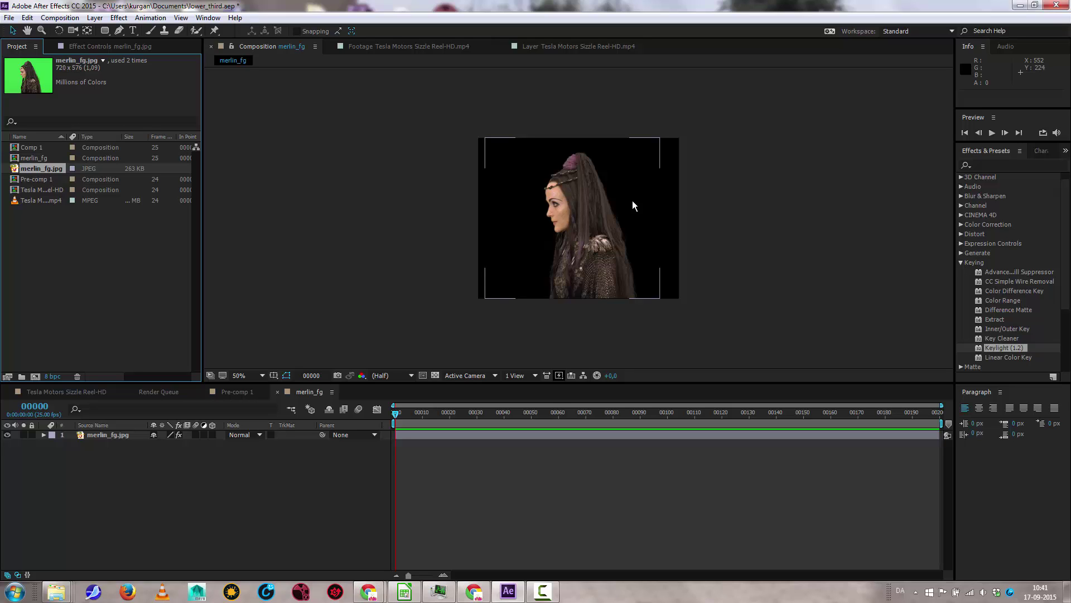
key("ctrl+shift+a")
Step: Set the merlin_fg composition's height to 480 px and its width to 900 px
right_click(31, 158)
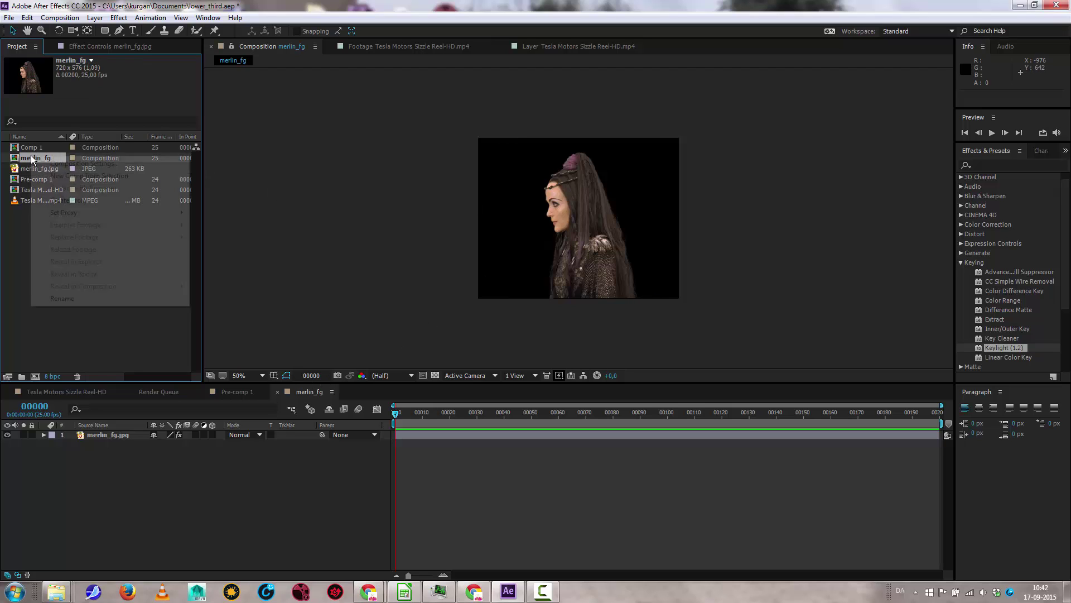
left_click(101, 163)
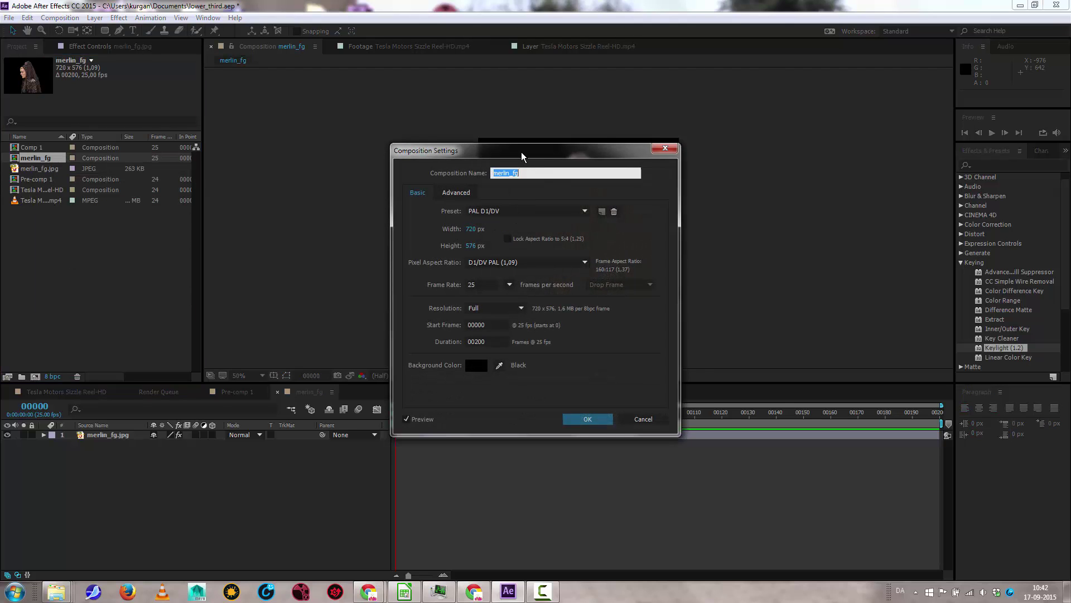
left_click_drag(528, 160, 246, 162)
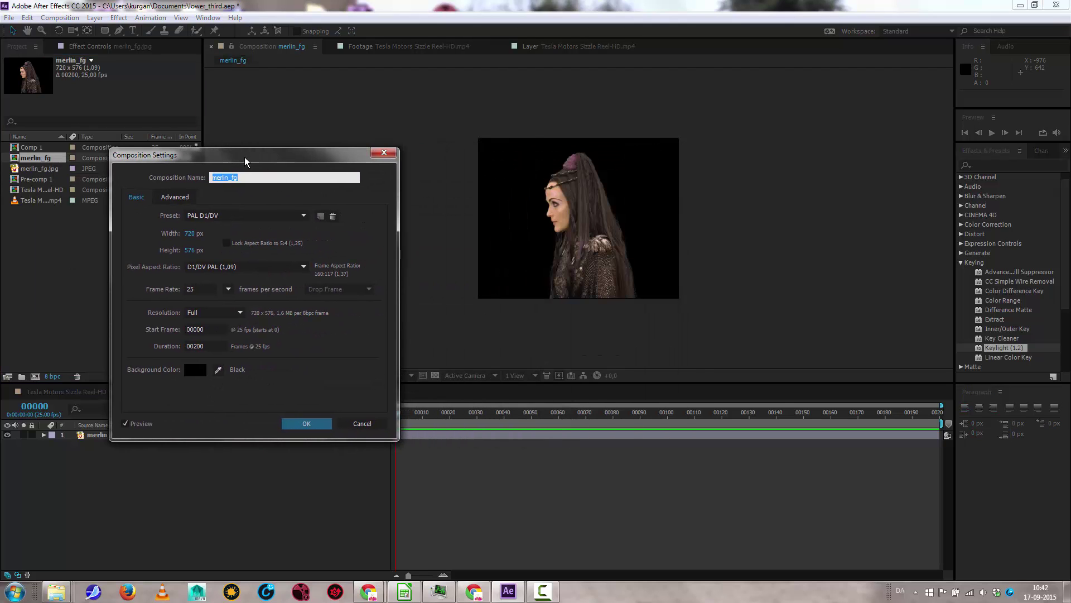
left_click(194, 250)
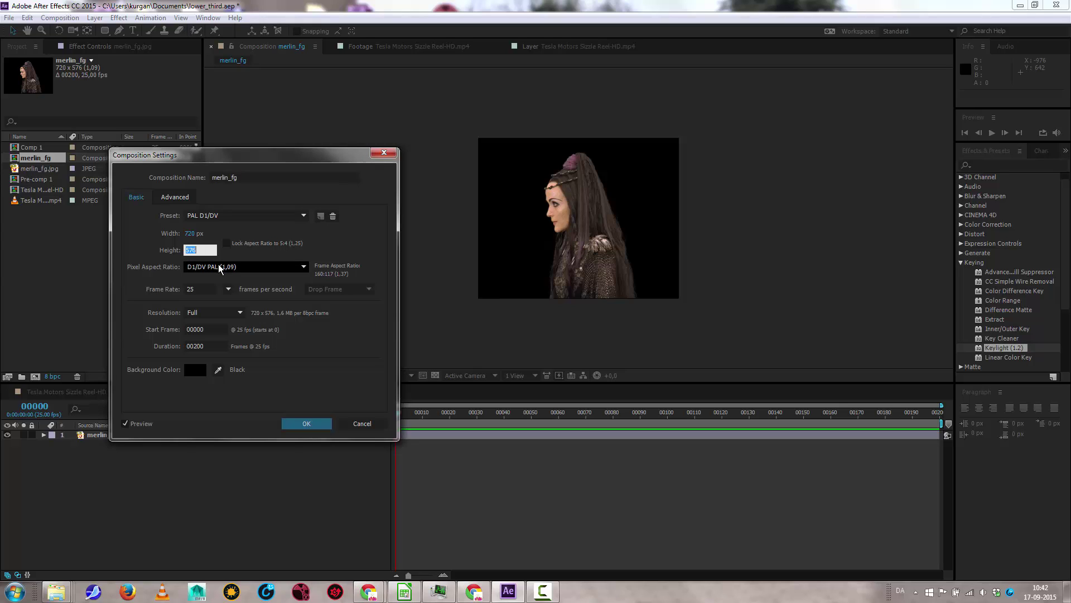
type("480")
left_click(185, 234)
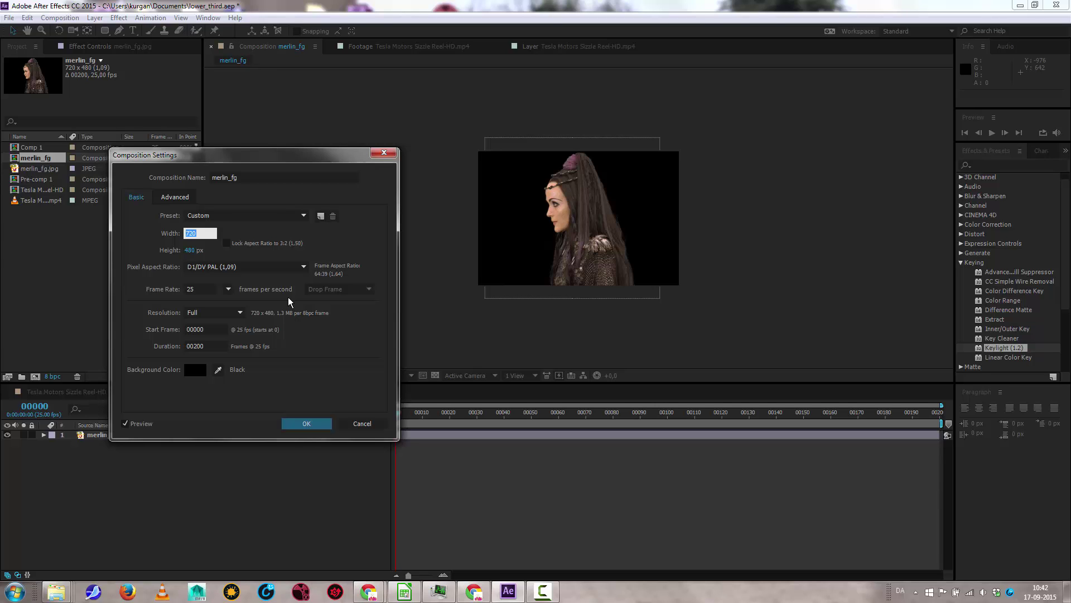
type("900")
key("Return")
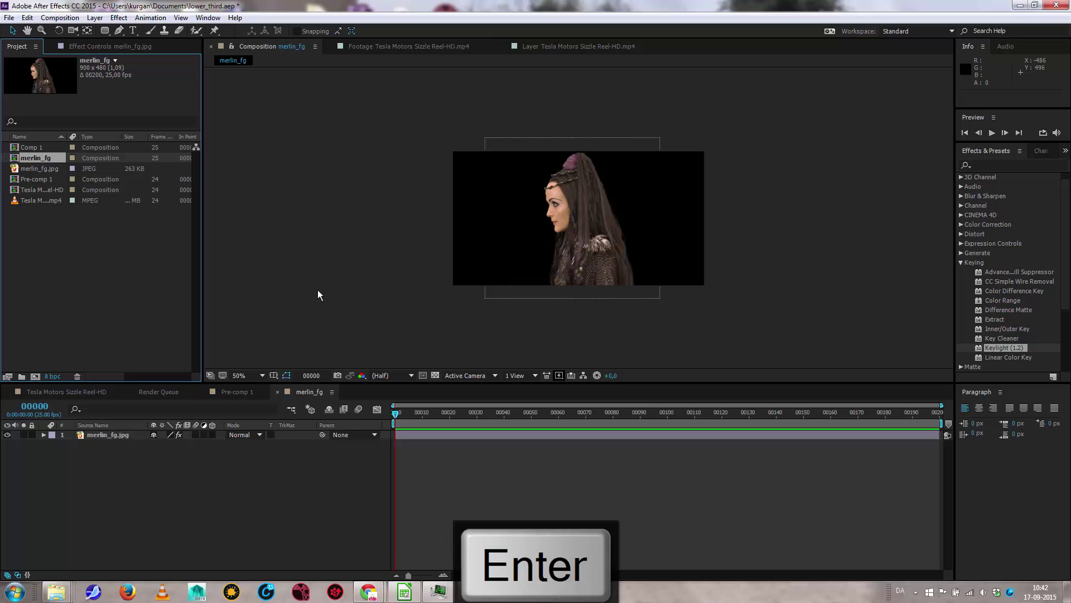
Step: Change the merlin_fg composition's size to 480 px wide and 900 px high
right_click(47, 163)
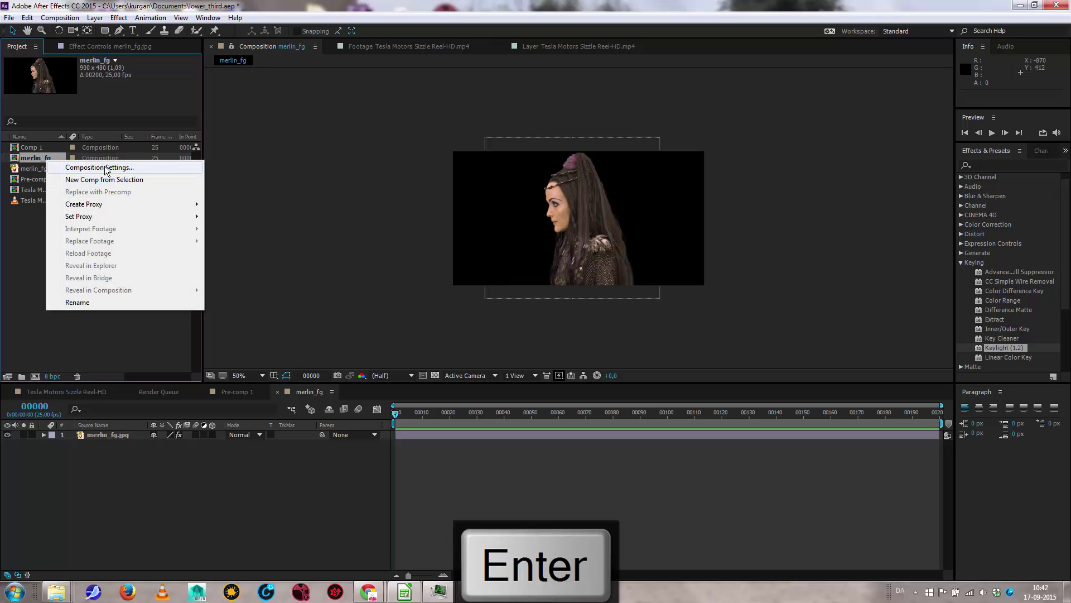
left_click(83, 166)
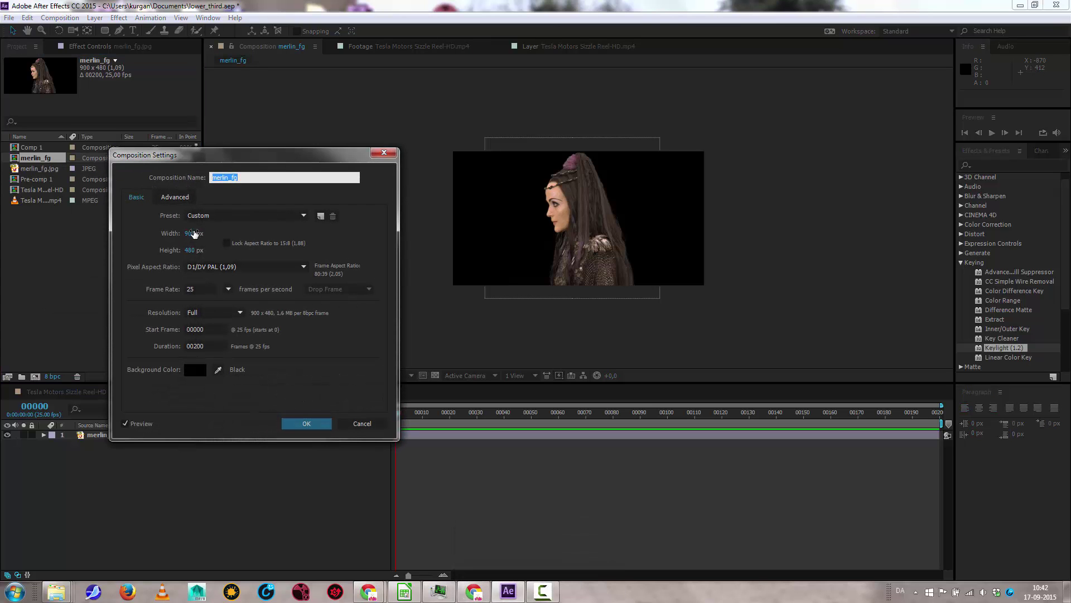
left_click(191, 233)
type("480")
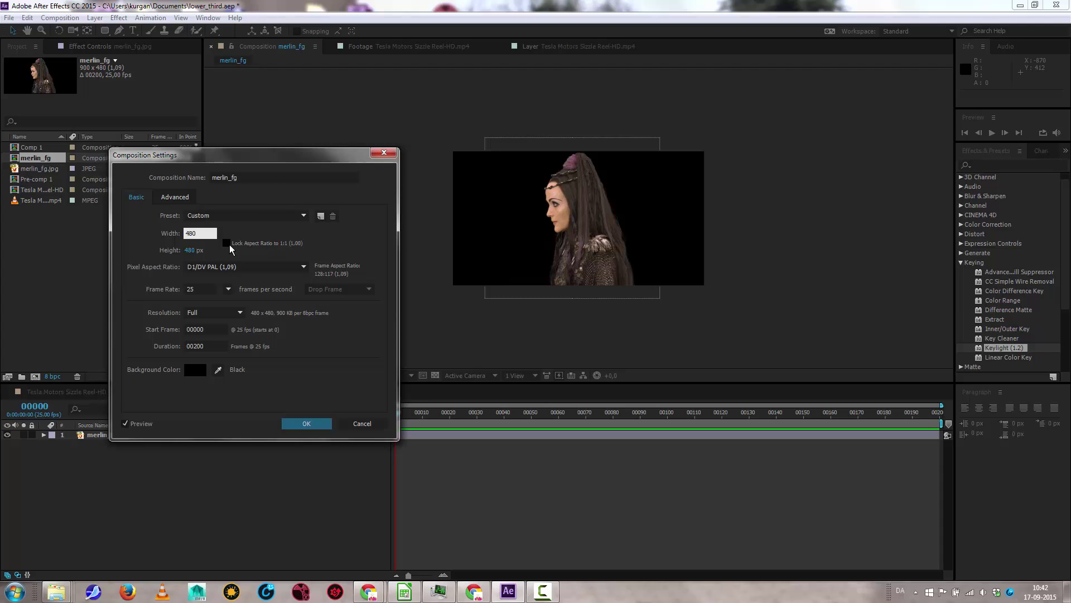
key("Tab")
type("900")
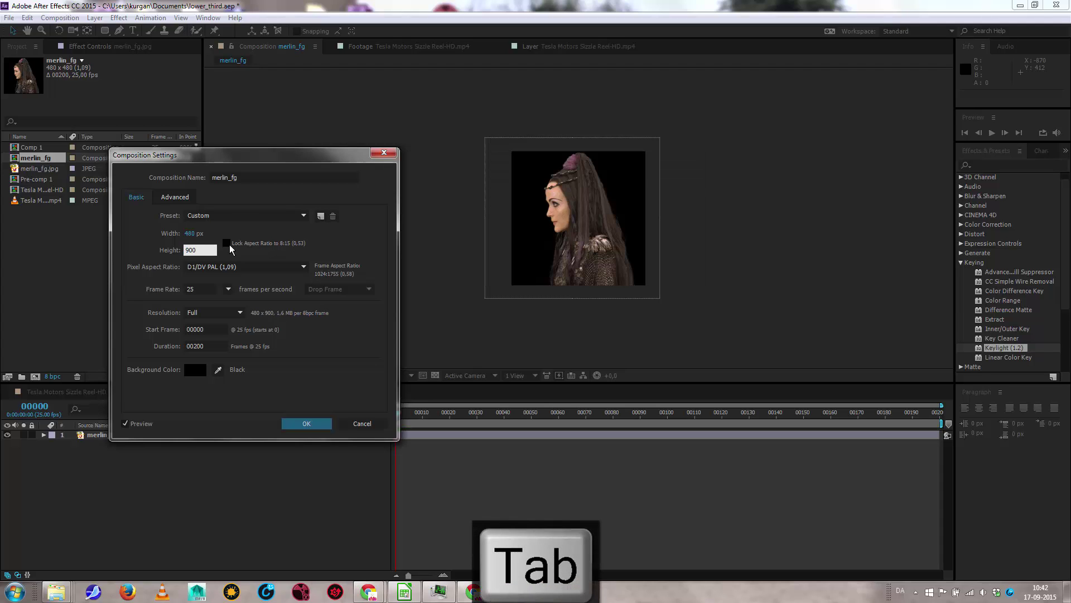
left_click(291, 426)
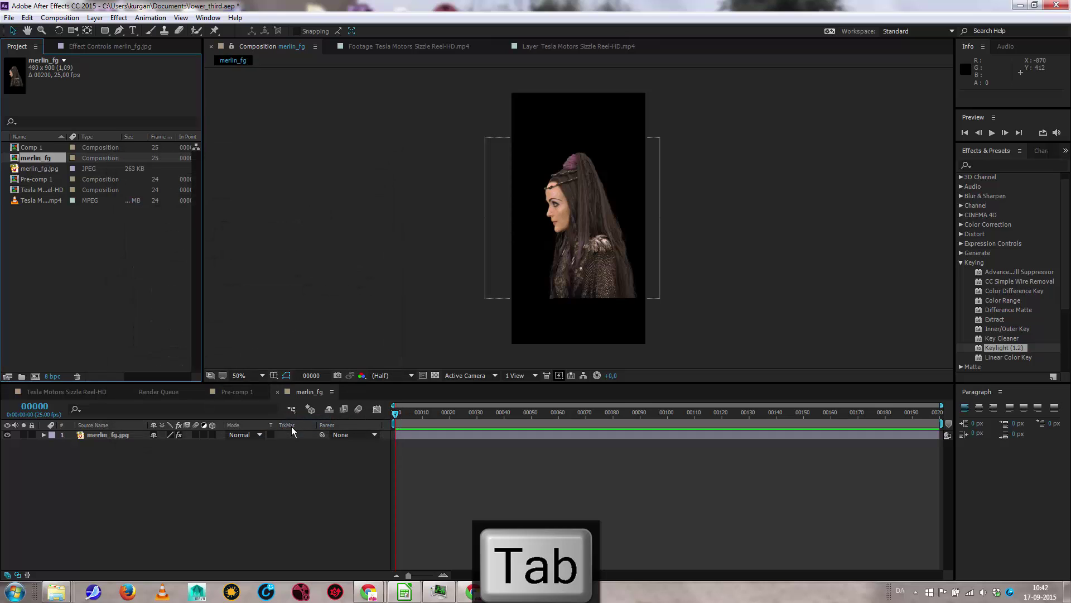
Step: Set the merlin_fg composition's height to 700 px and move the merlin_fg.jpg layer to about 190, 382 in the frame
right_click(46, 158)
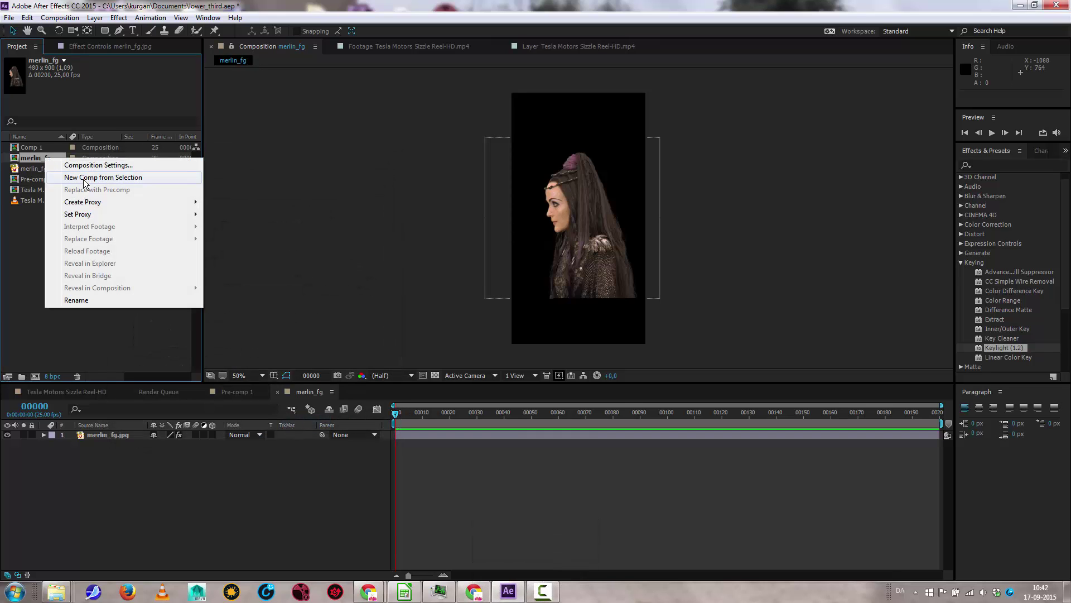
left_click(98, 165)
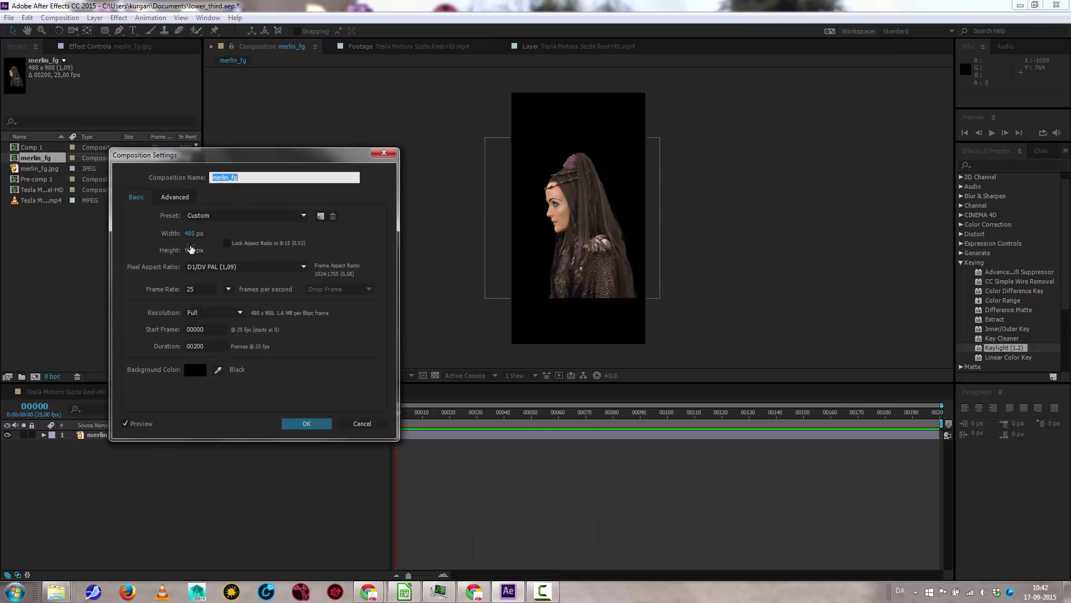
left_click(190, 250)
type("700")
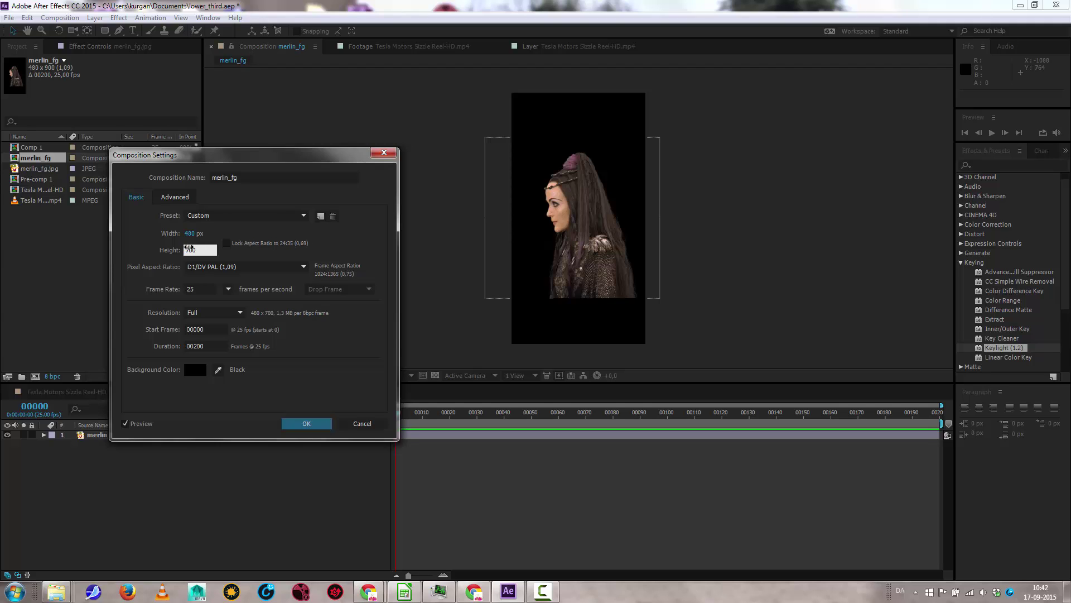
key("Return")
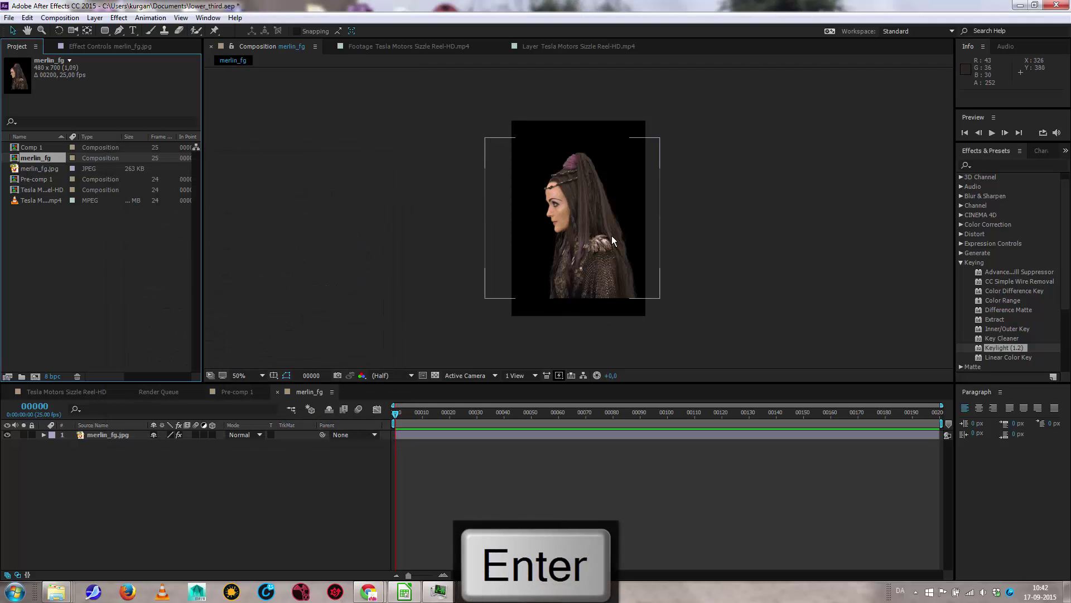
left_click_drag(587, 219, 577, 227)
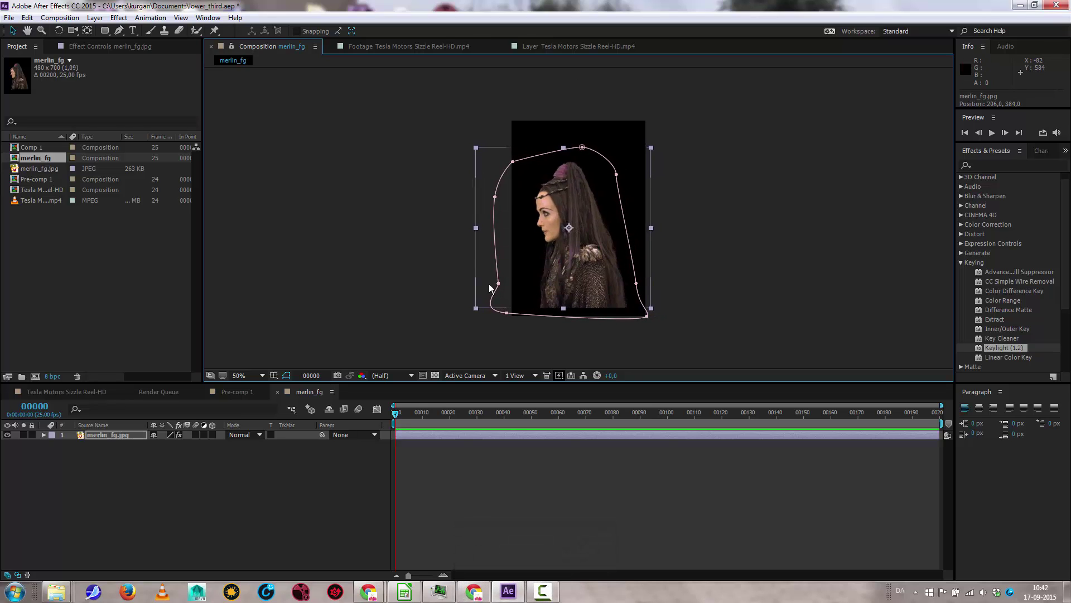
left_click_drag(595, 256, 589, 258)
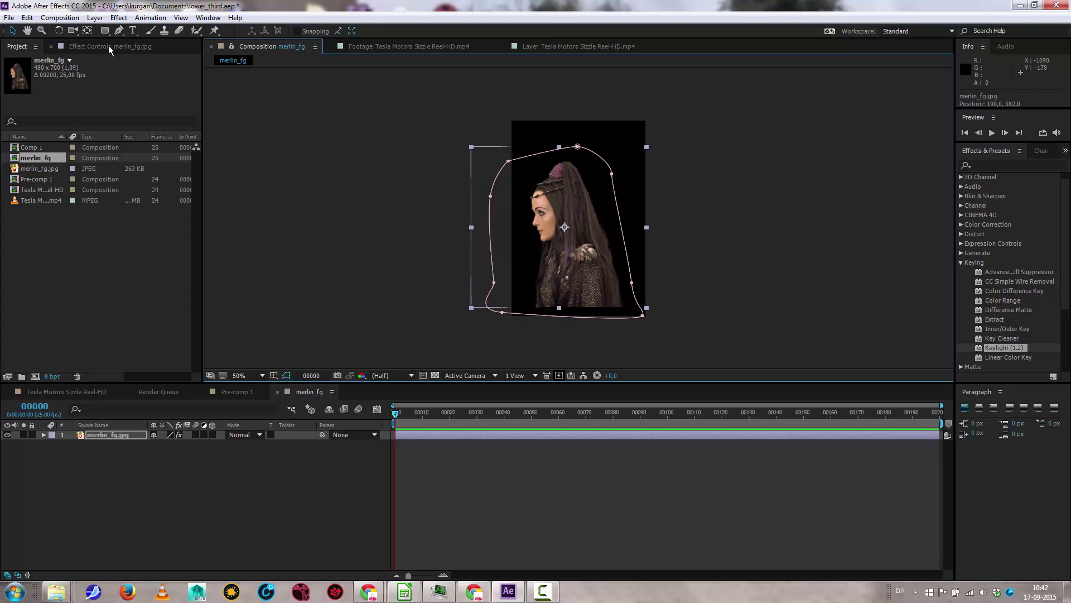
Step: Add a dark gray solid of 480 × 700 px and place it beneath the merlin_fg.jpg layer
left_click(94, 18)
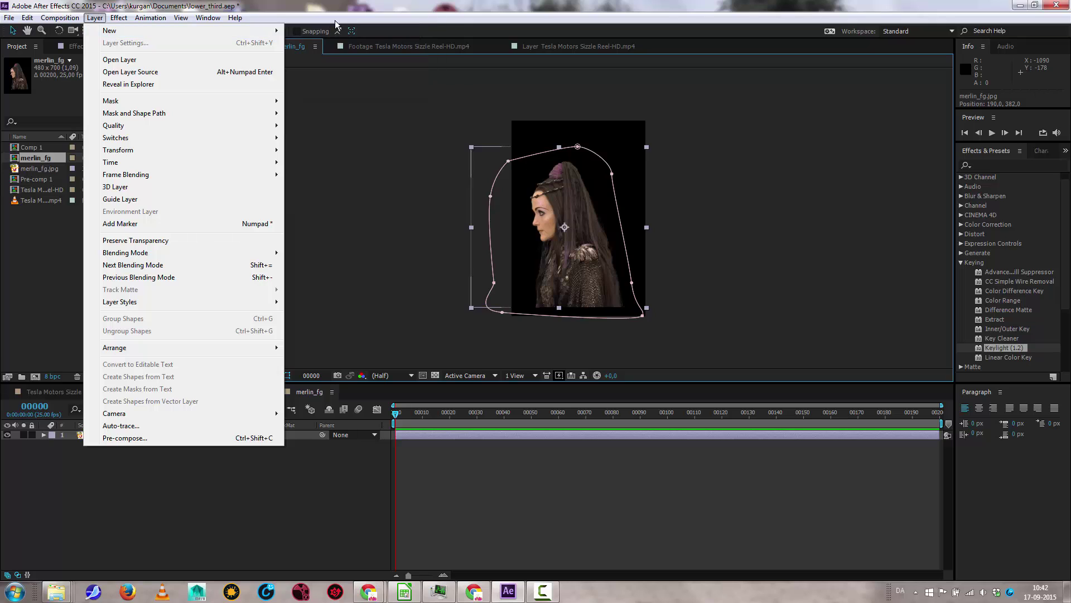
left_click(312, 43)
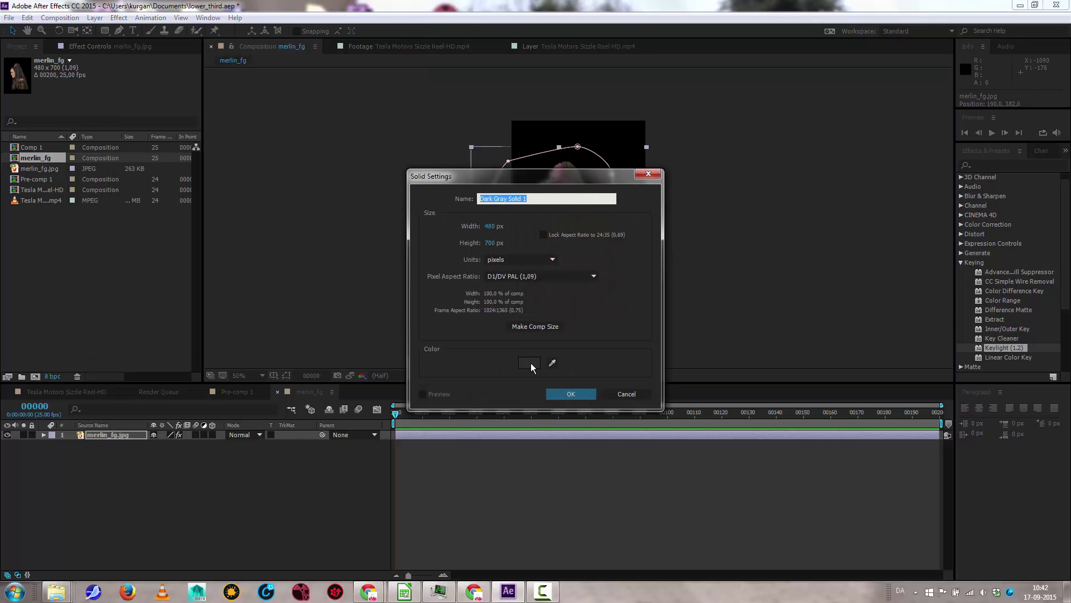
left_click(580, 392)
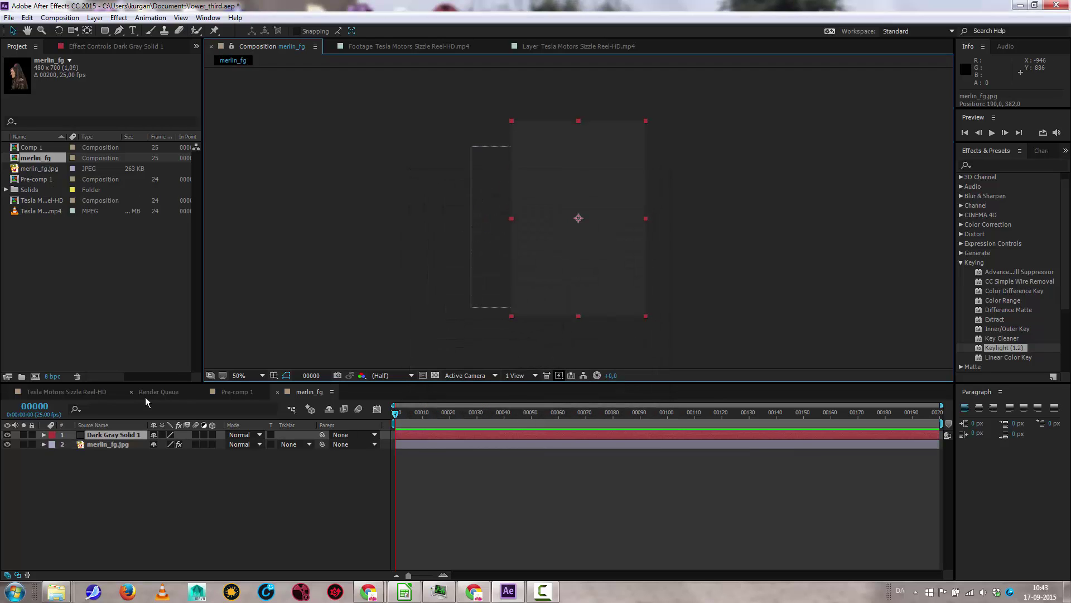
left_click_drag(109, 435, 111, 452)
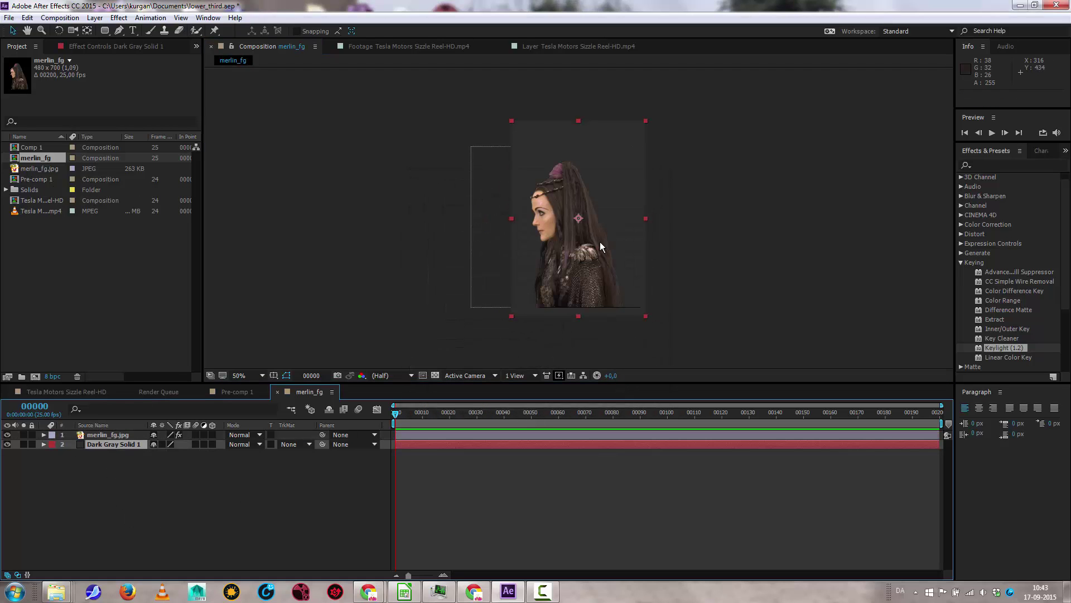
Step: Find the Gradient Ramp effect by searching for "ramp" and apply it to the dark gray solid behind the woman
left_click(959, 262)
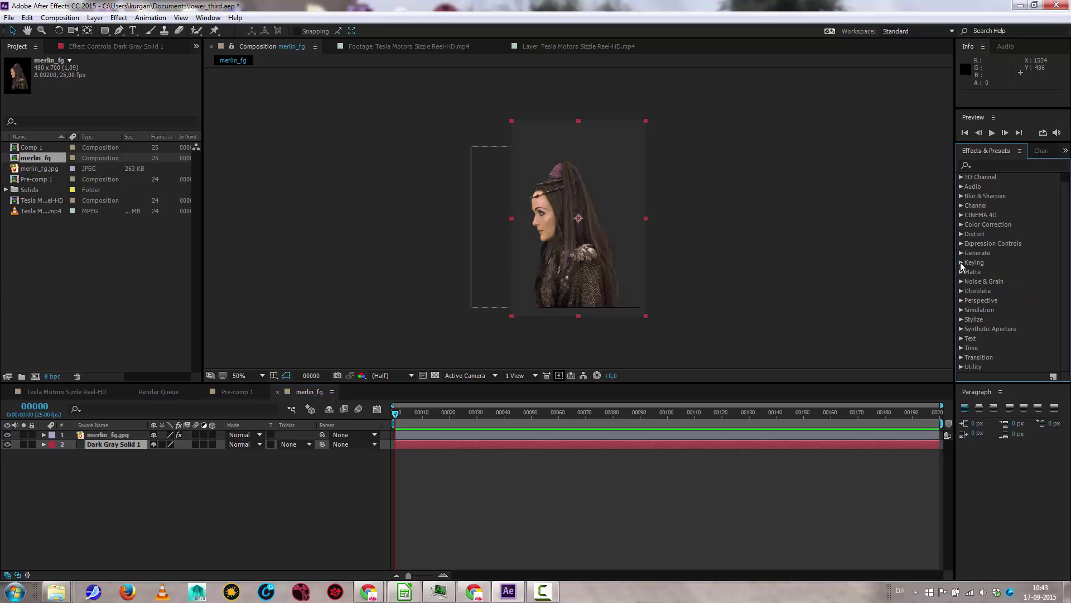
left_click(960, 252)
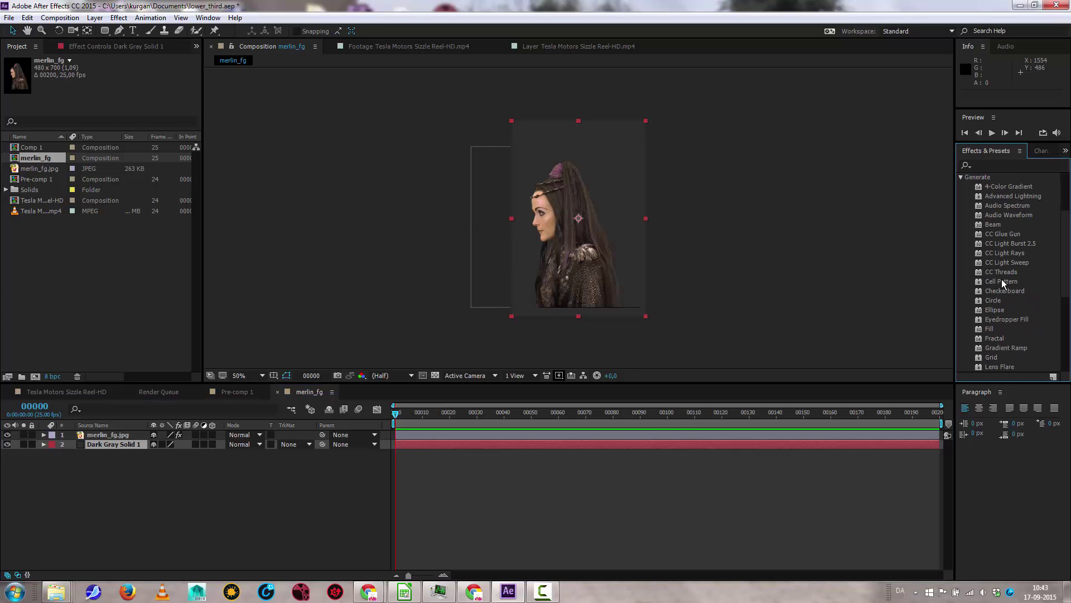
scroll(1000, 305, "down", 3)
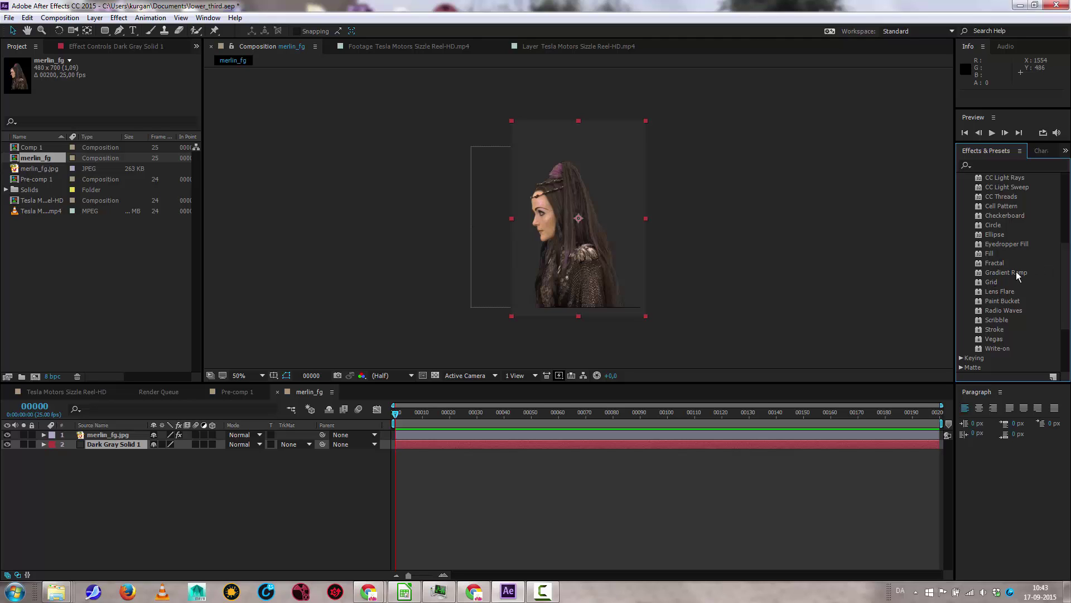
scroll(996, 291, "up", 4)
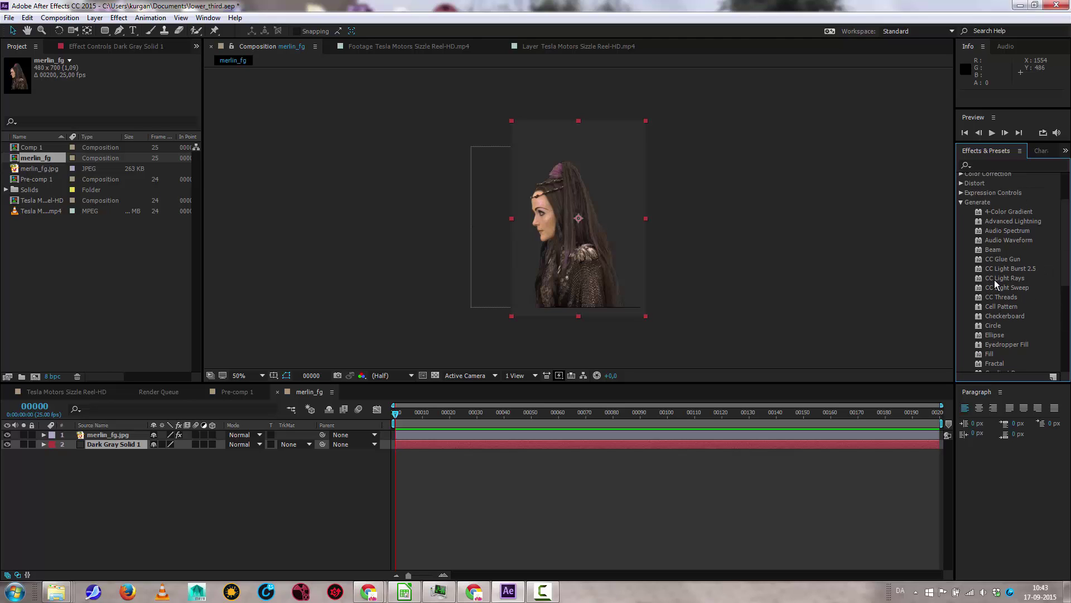
left_click(993, 164)
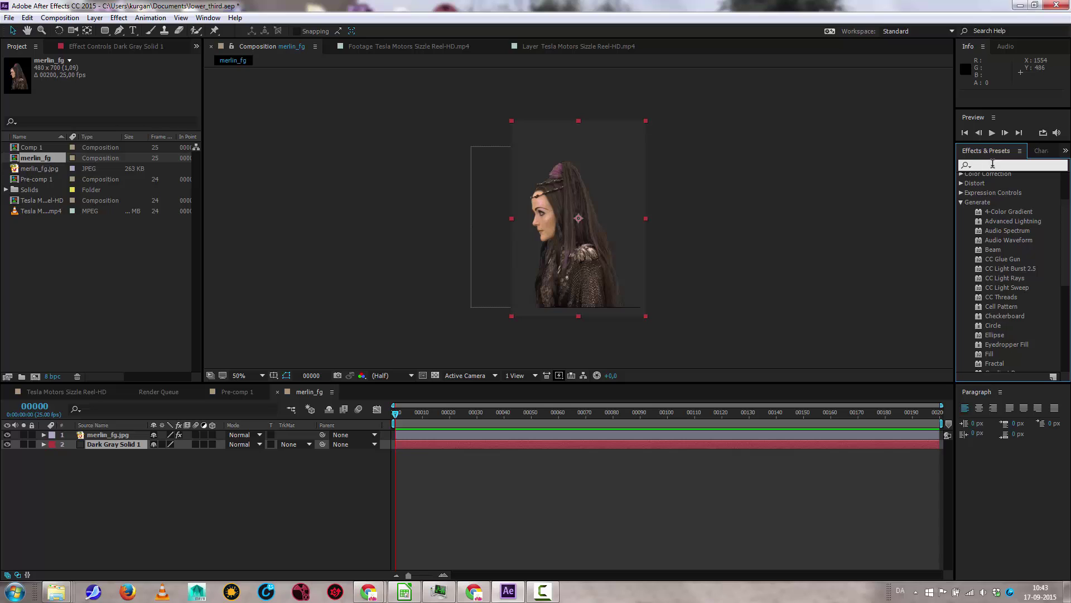
type("ramp")
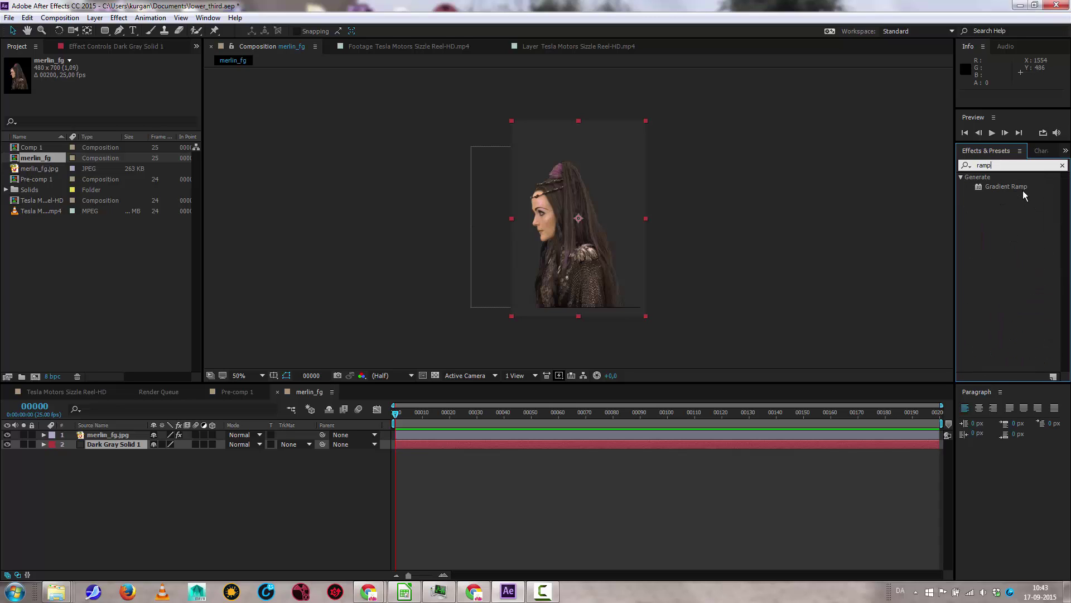
left_click_drag(1013, 187, 564, 239)
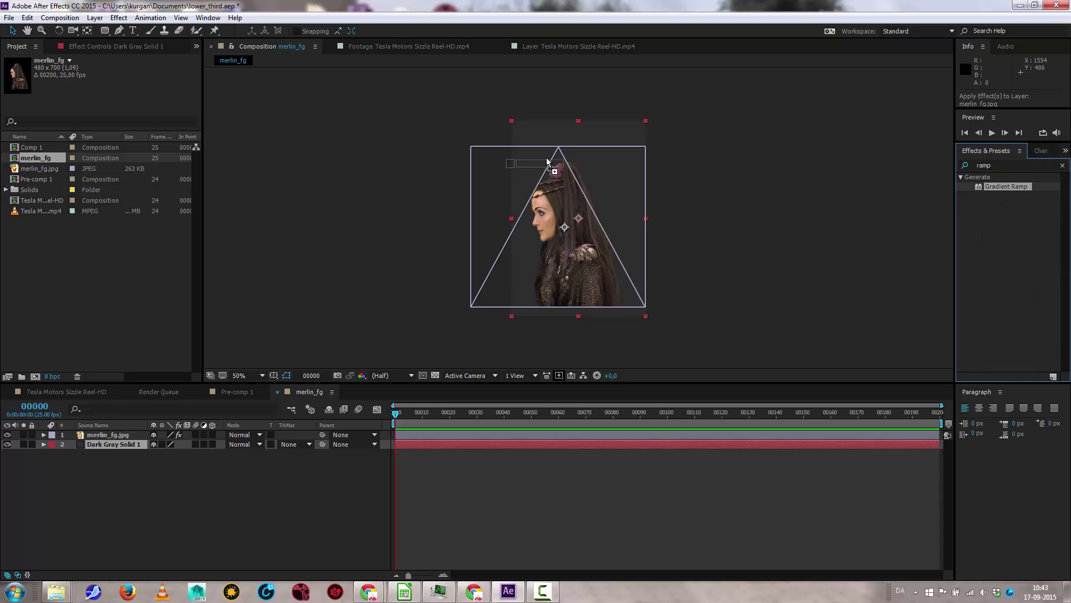
left_click_drag(547, 158, 561, 202)
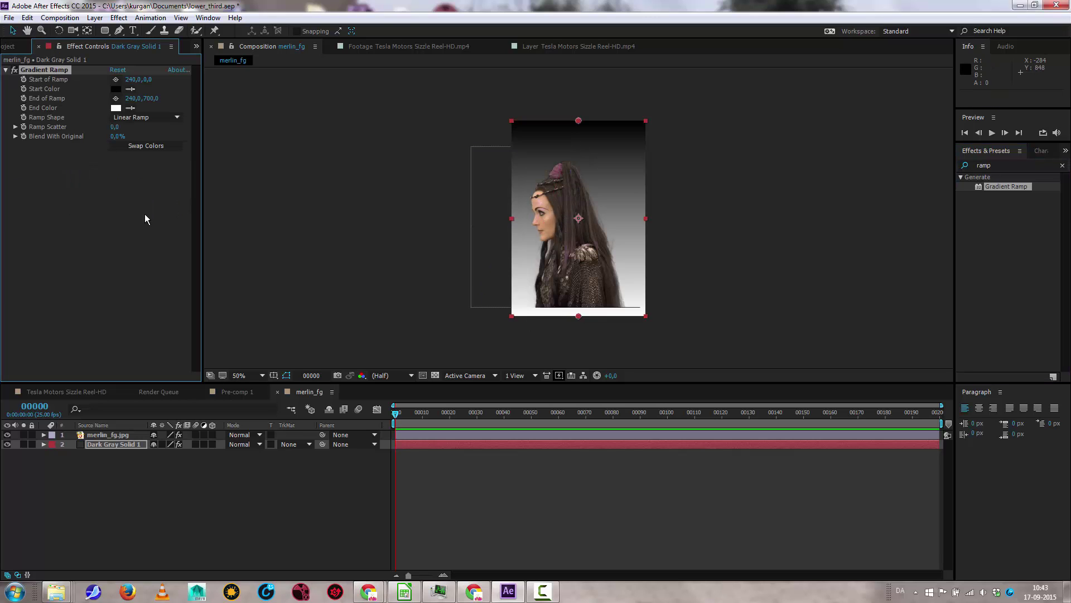
Step: Set the Gradient Ramp's start color to a muted blue-gray with a hue of about 208°
left_click(115, 89)
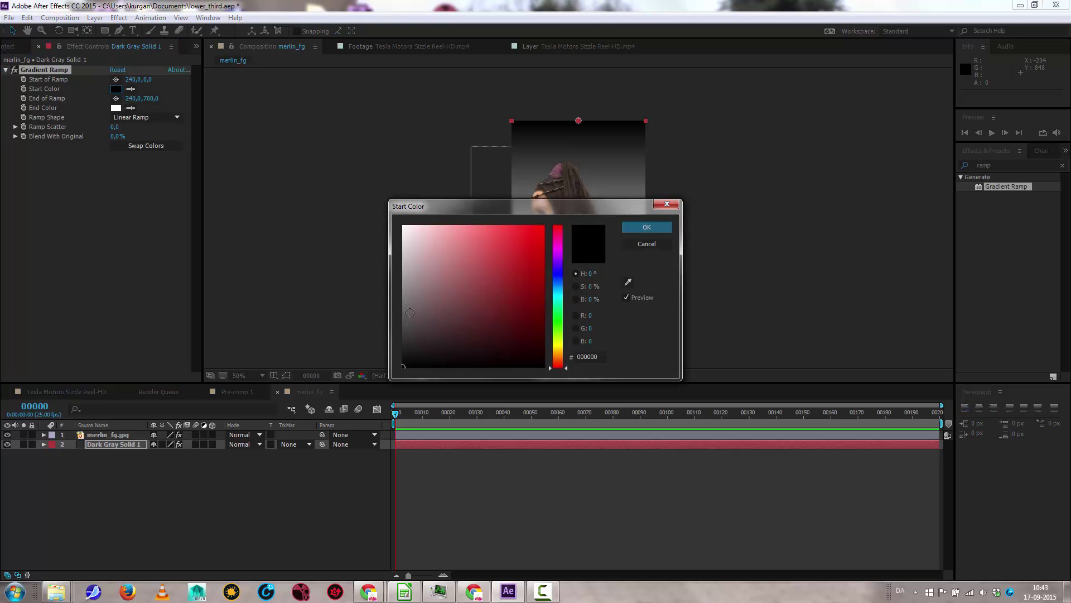
left_click_drag(560, 312, 559, 286)
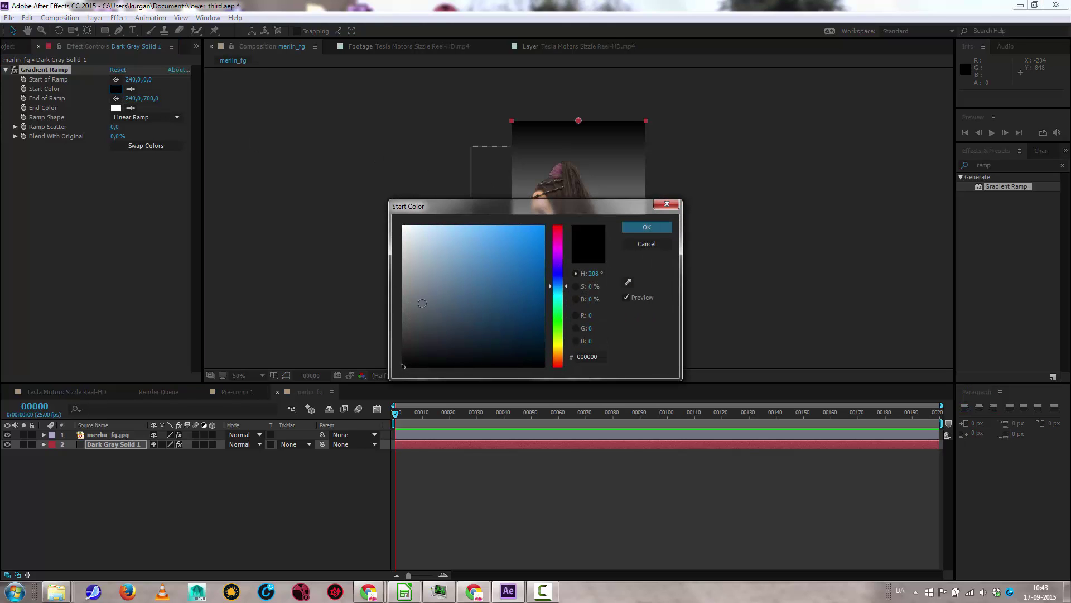
left_click(422, 305)
left_click_drag(422, 304, 427, 304)
left_click(647, 227)
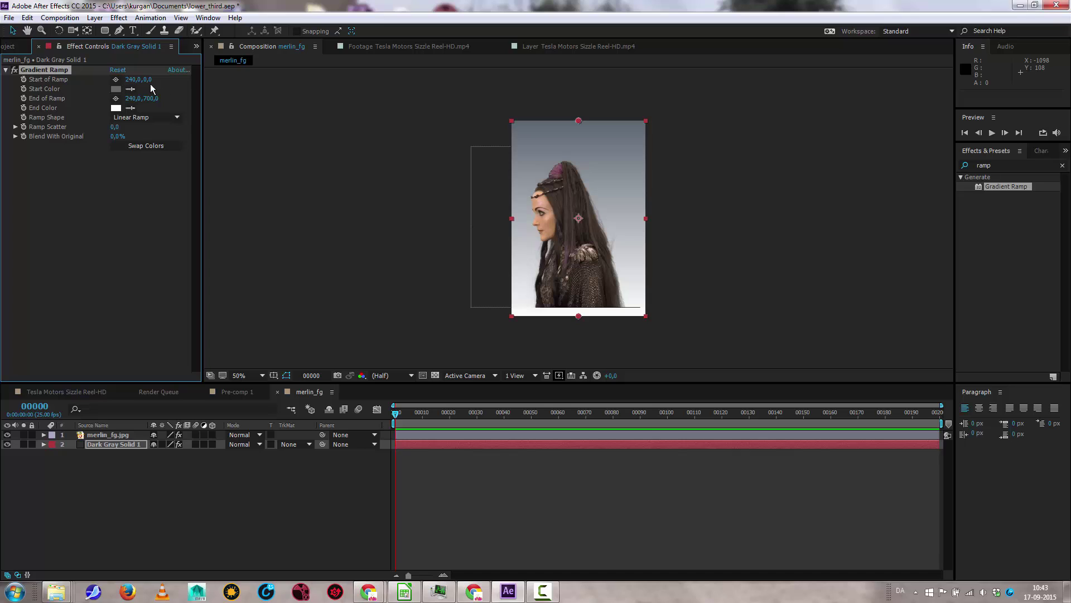
Step: Make the gradient diagonal by moving the ramp's start to about 444, 25 and its end to about 40, 674
left_click_drag(145, 79, 175, 82)
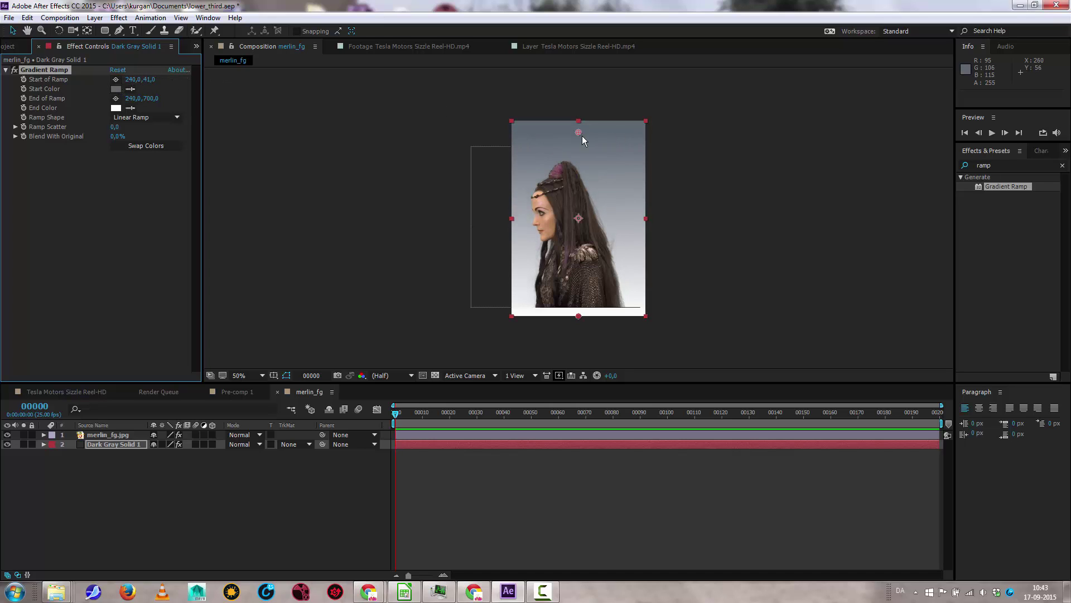
left_click_drag(581, 132, 636, 128)
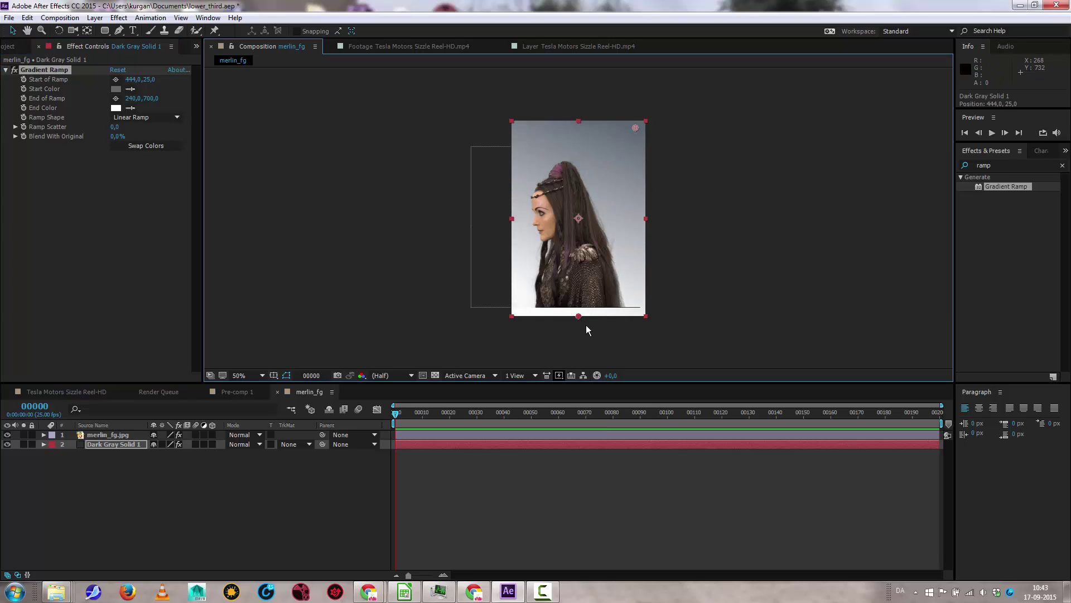
left_click_drag(579, 316, 523, 308)
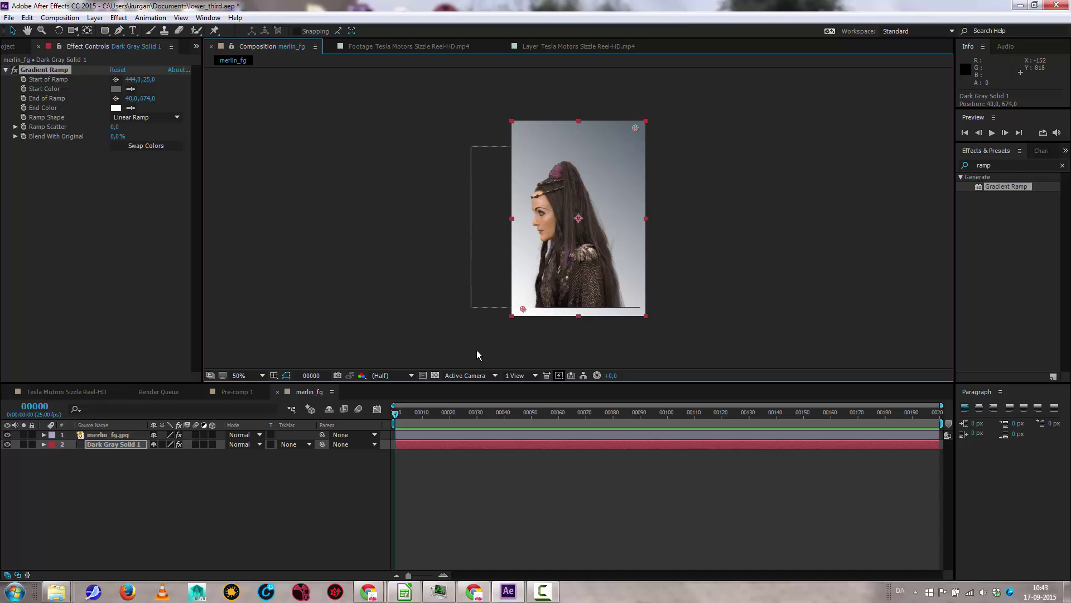
Step: With no layer selected, draw a rectangle about 494 × 664 px as a new shape layer just inside the composition's edges
left_click(102, 442)
left_click(102, 481)
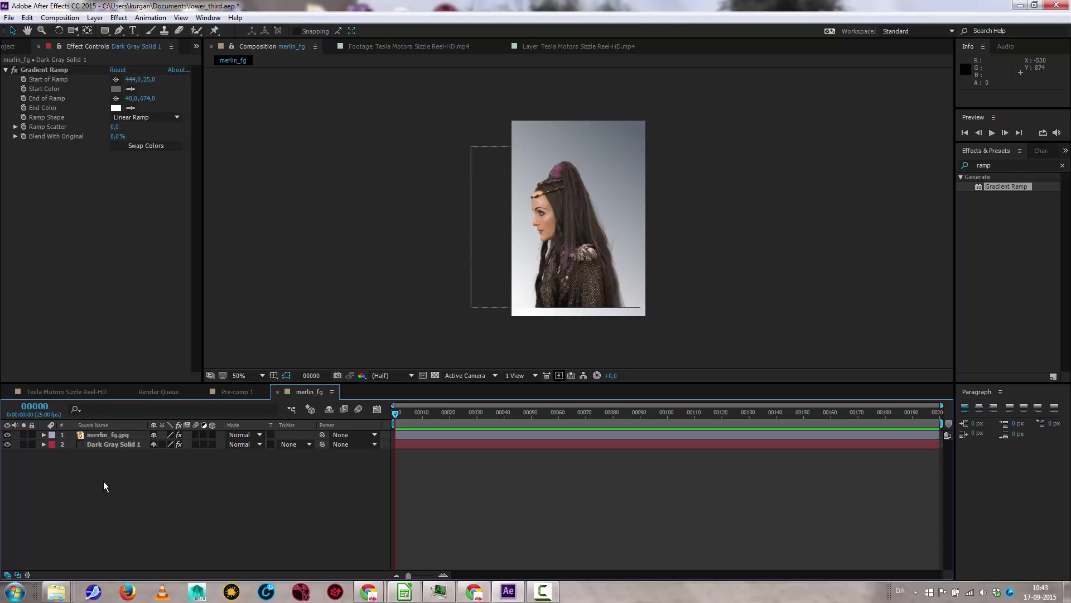
left_click(104, 29)
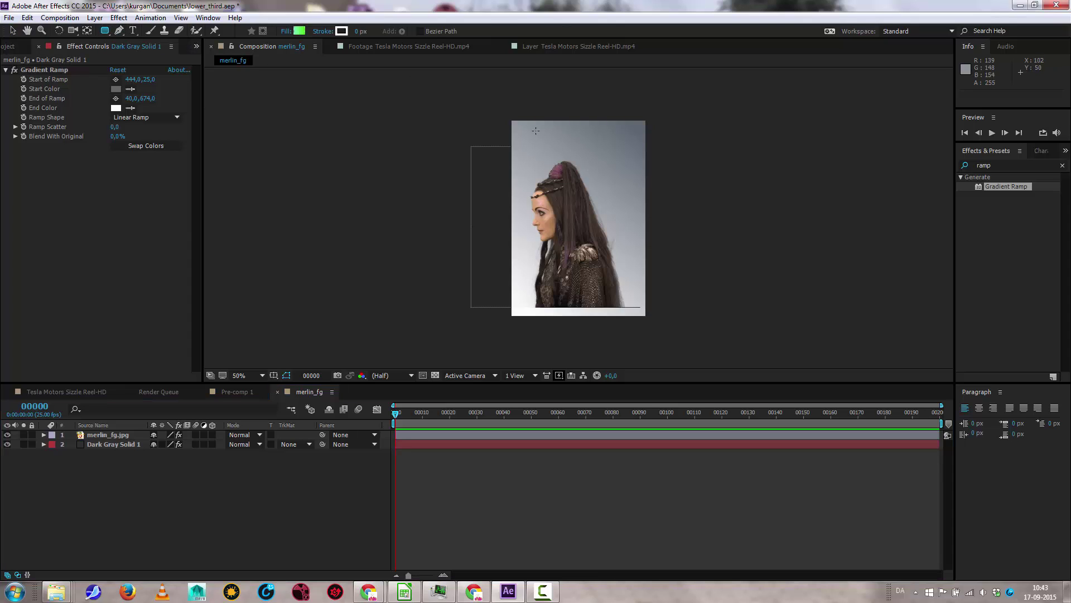
left_click_drag(109, 29, 137, 31)
left_click_drag(518, 126, 642, 313)
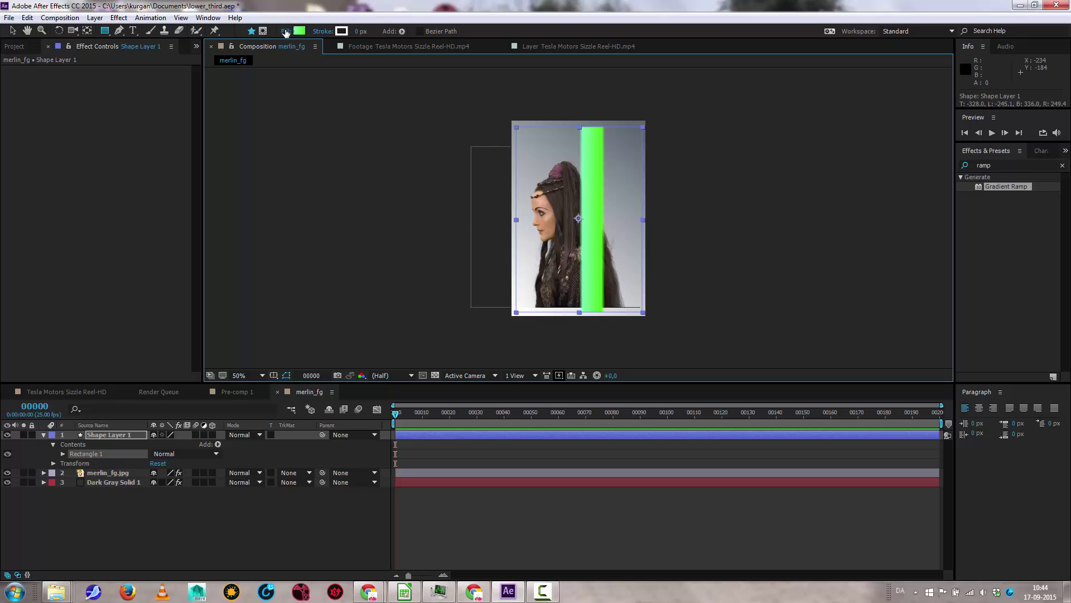
Step: Set the rectangle's fill to None and its white stroke to 40 px to form a border around the picture
left_click(286, 31)
left_click(388, 218)
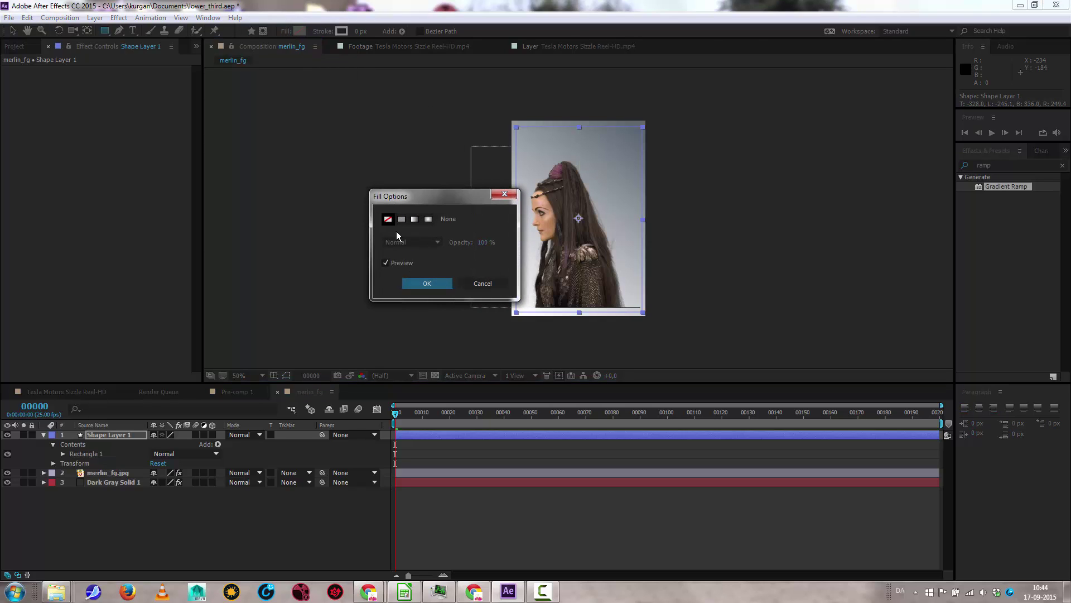
left_click(427, 283)
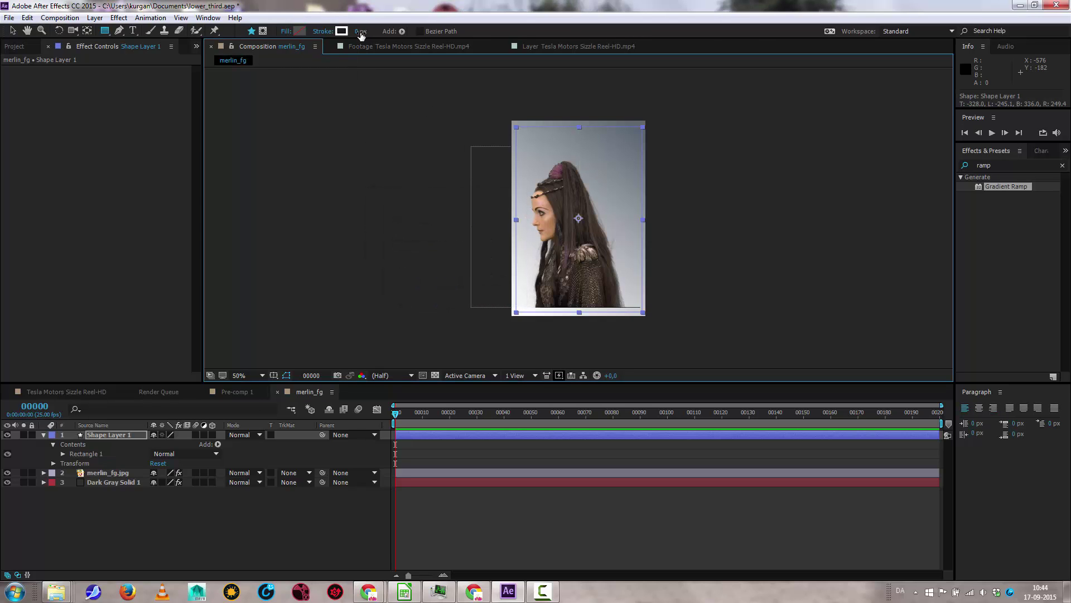
left_click_drag(361, 32, 393, 43)
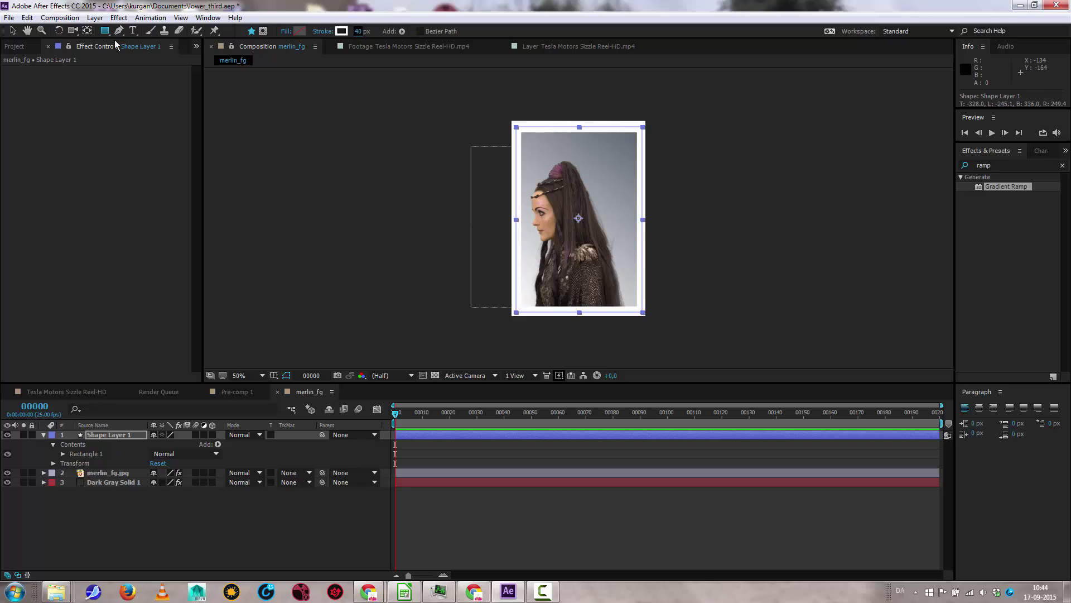
Step: Add a Bevel and Emboss layer style to the border shape layer and set its size to 20
left_click(95, 17)
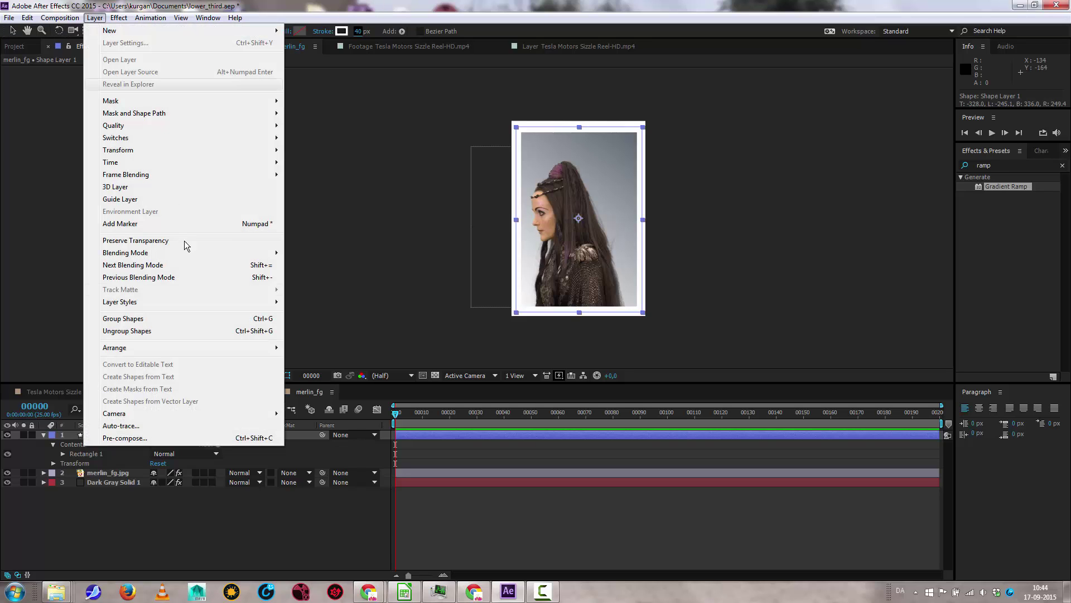
mouse_move(279, 304)
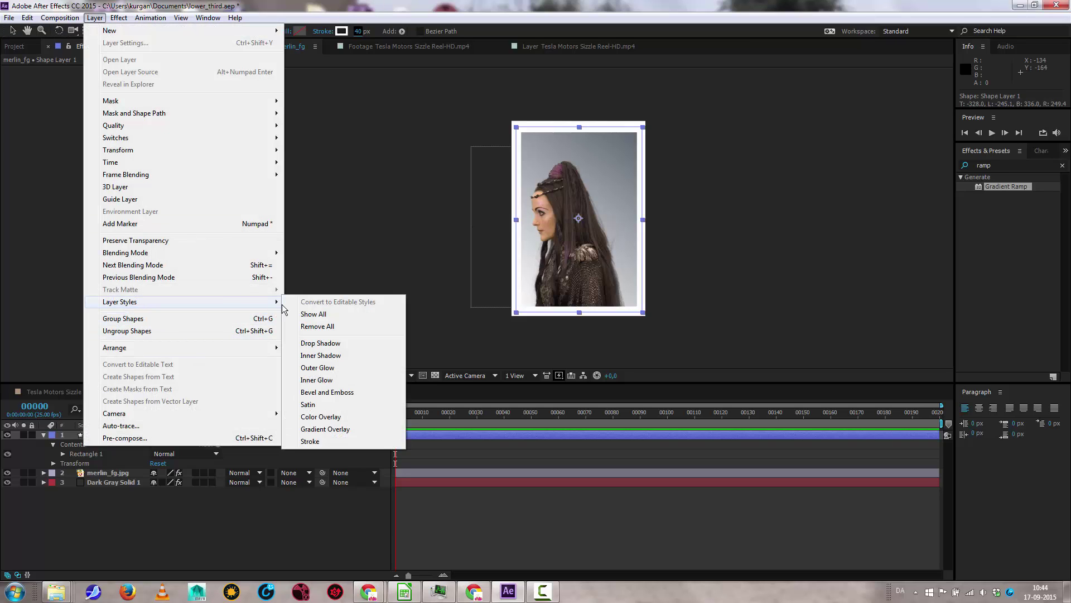
left_click(327, 392)
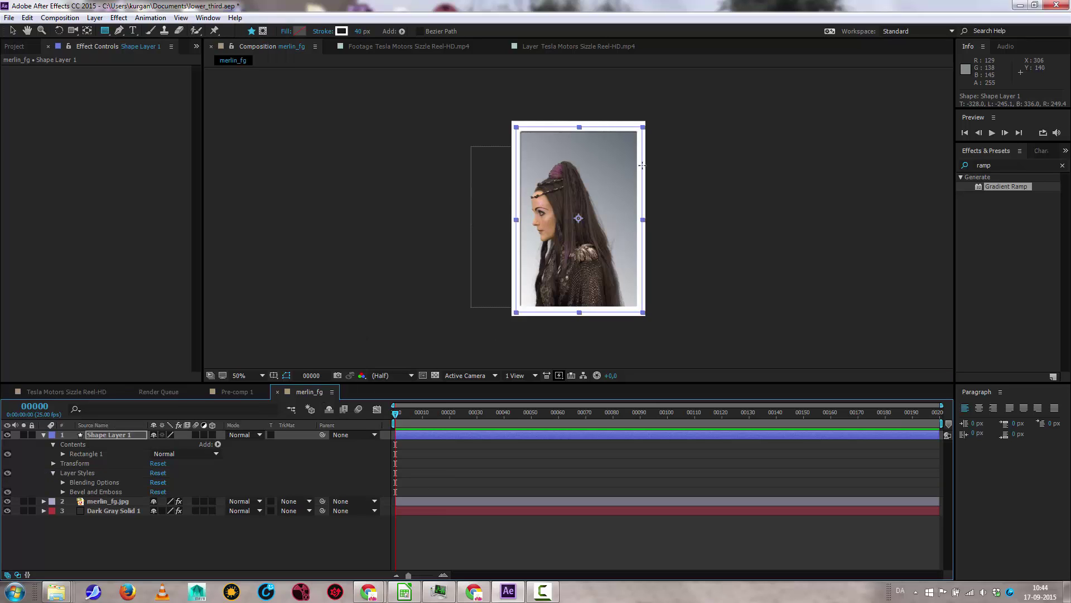
left_click(63, 493)
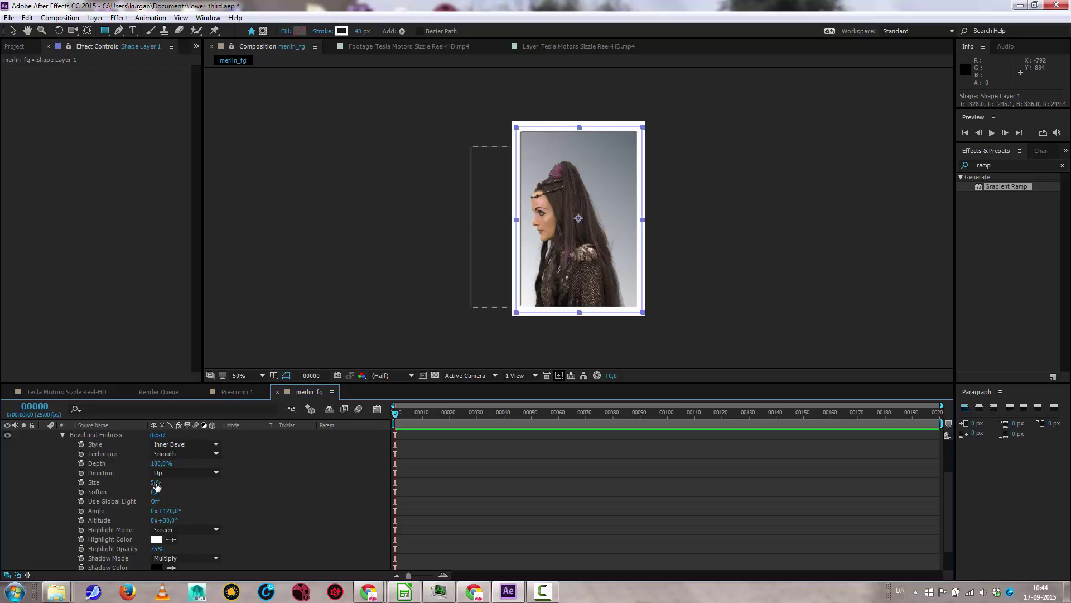
left_click_drag(157, 486, 168, 484)
Step: Change the border's stroke color to the light gray E1D9D9
left_click(341, 31)
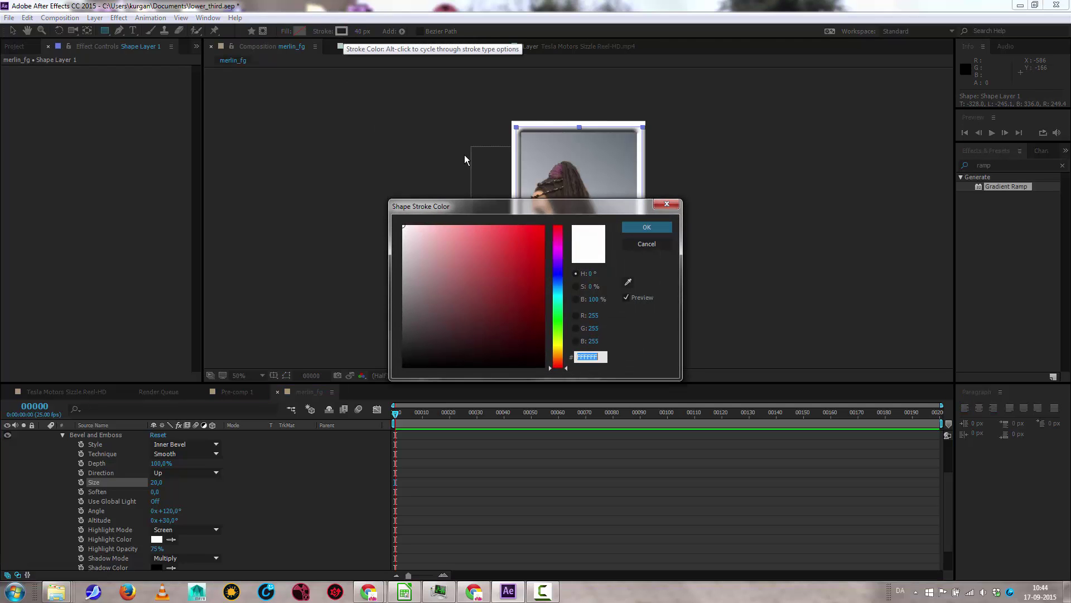
mouse_move(408, 298)
left_mouse_down()
mouse_move(400, 260)
mouse_move(410, 244)
left_mouse_up()
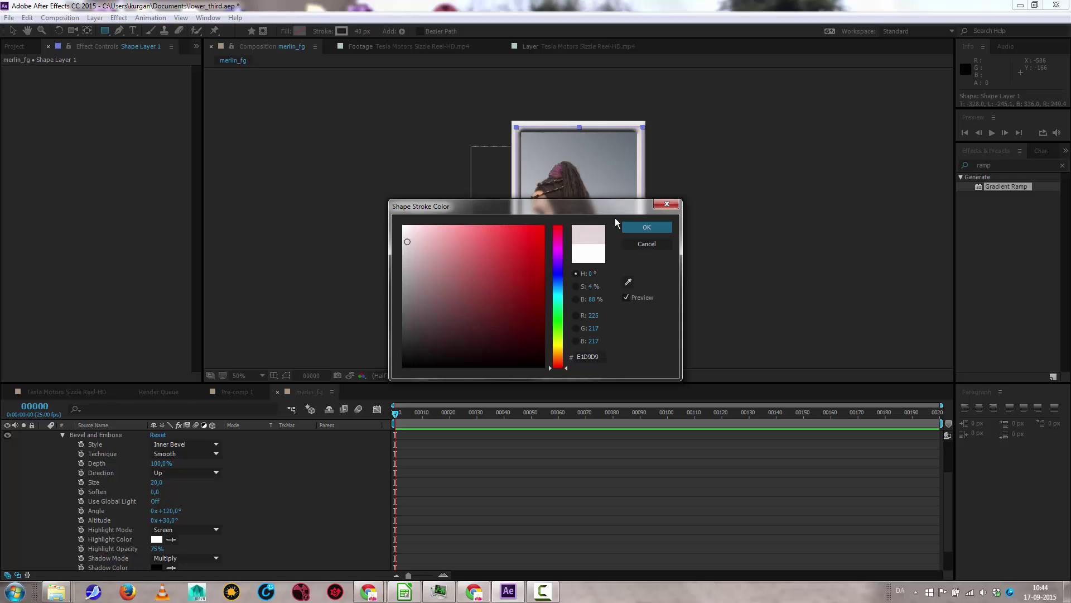
left_click(647, 227)
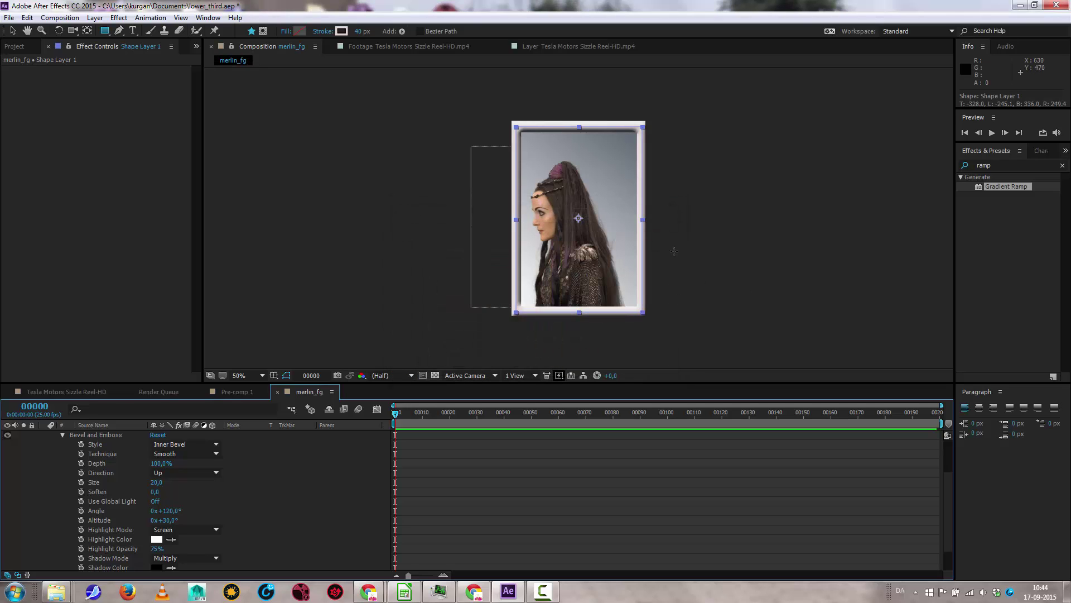
Step: Move the merlin_fg.jpg layer to about 202, 372 to reposition the woman inside the frame
left_click(11, 31)
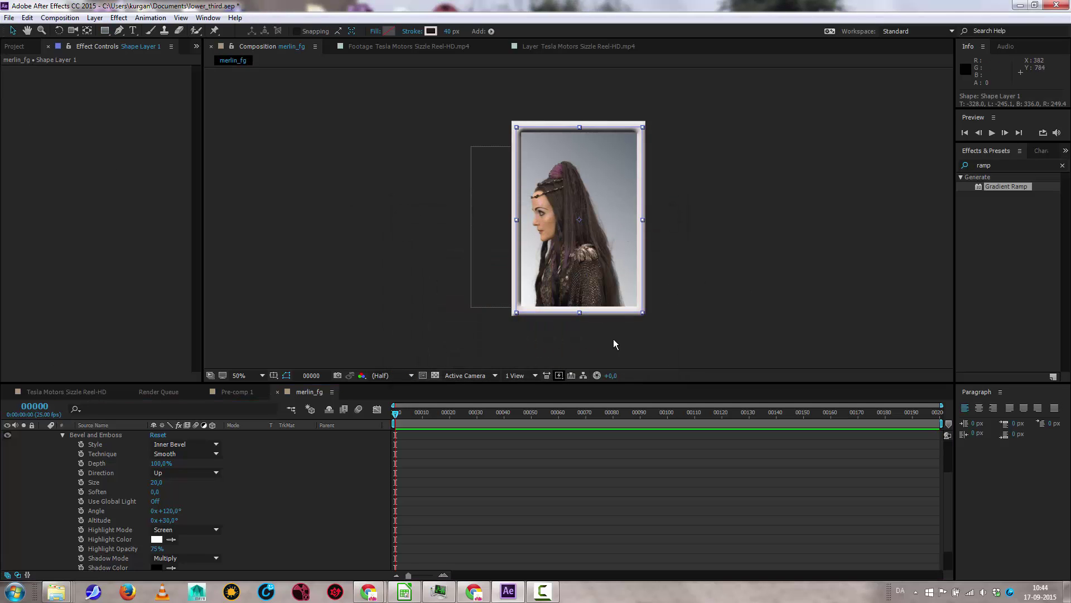
left_click_drag(565, 211, 561, 206)
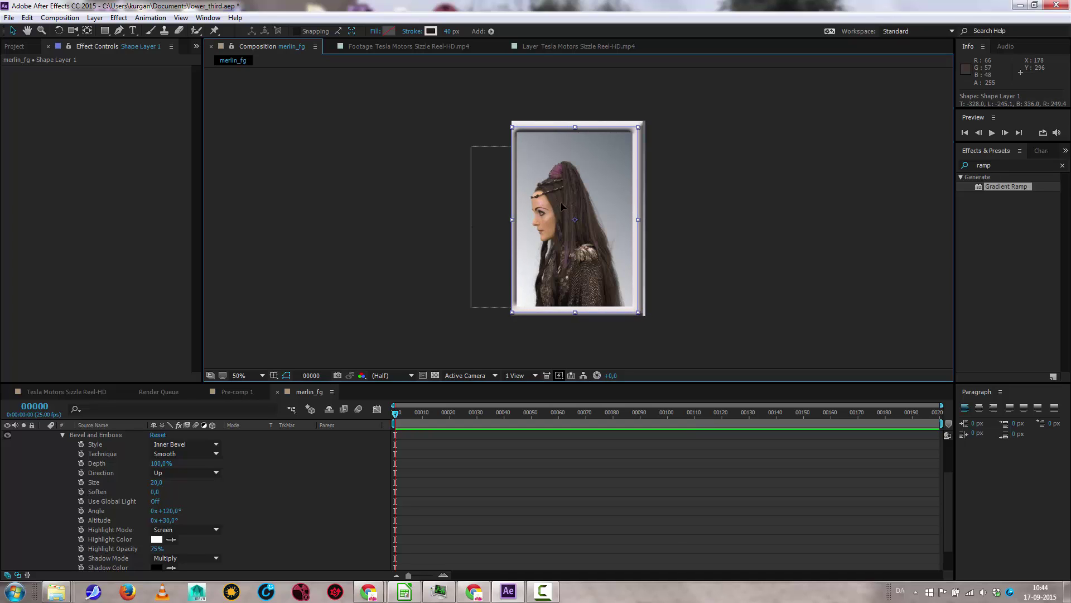
key("ctrl+z")
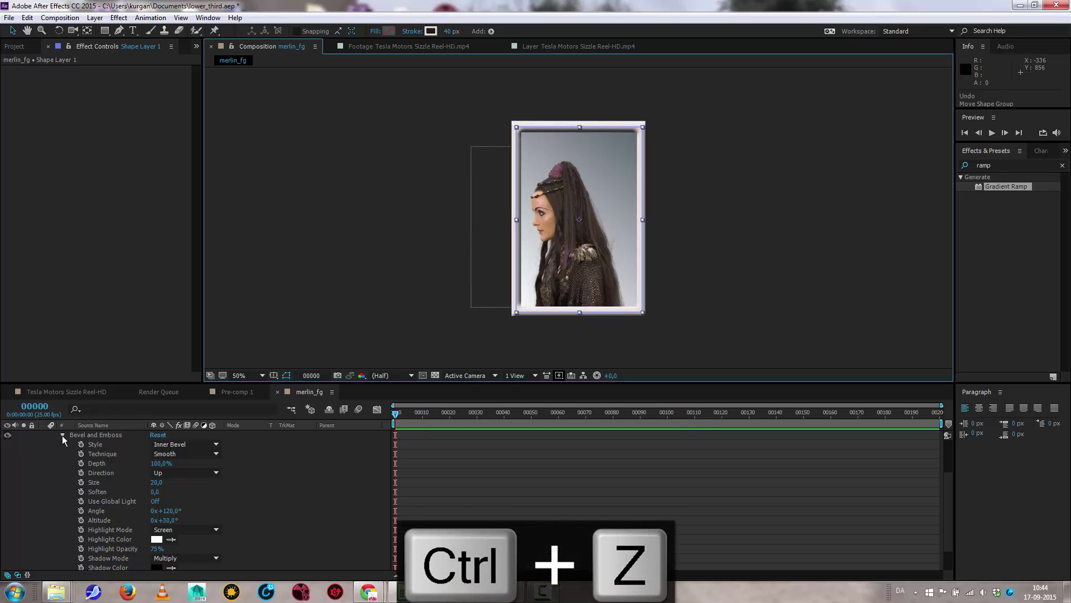
left_click(63, 434)
left_click(101, 501)
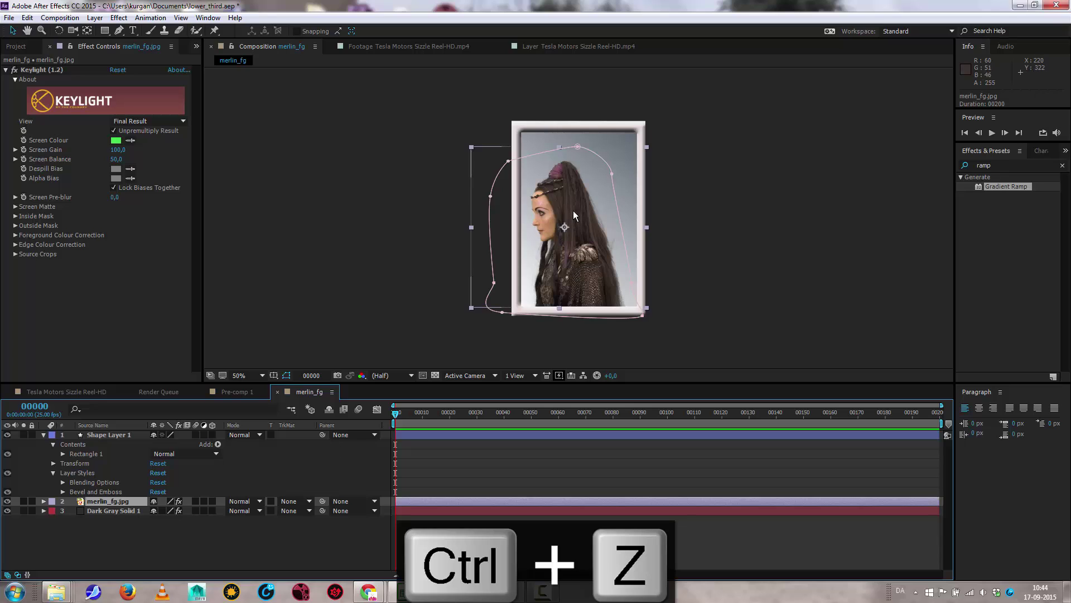
left_click_drag(576, 212, 579, 210)
key("Return")
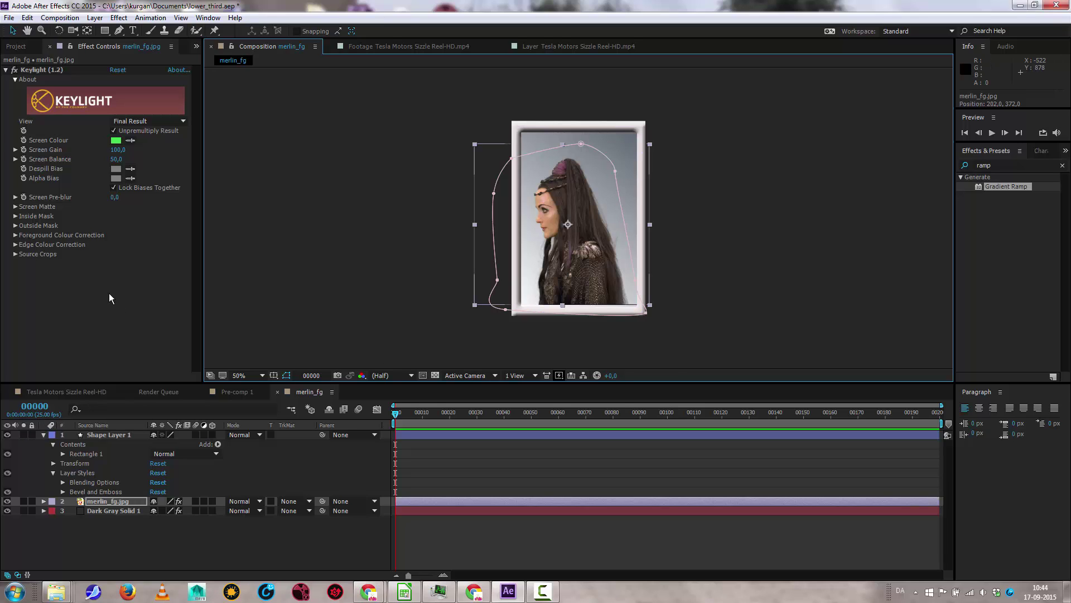
Step: Replace the merlin_fg.jpg layer in the Tesla Motors Sizzle Reel-HD composition with the merlin_fg composition, placed at about 884, 370
left_click(16, 46)
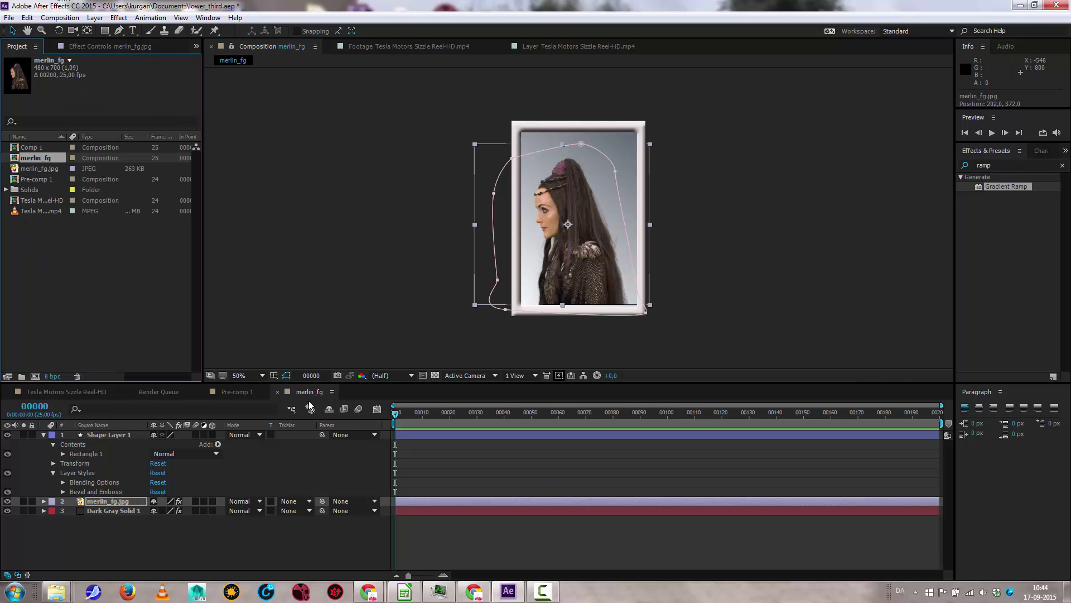
left_click(58, 391)
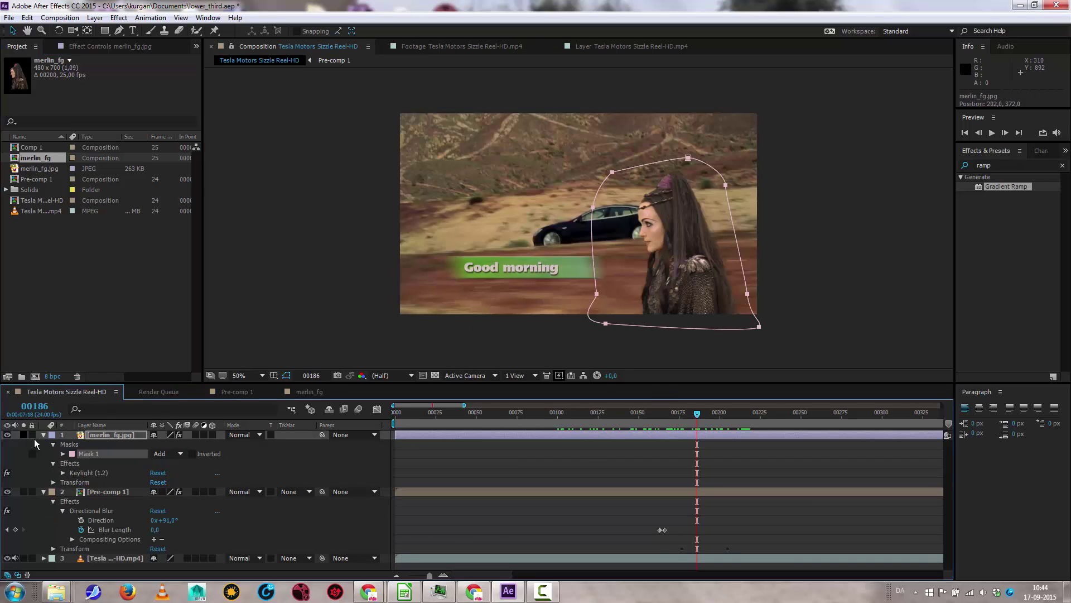
left_click(96, 435)
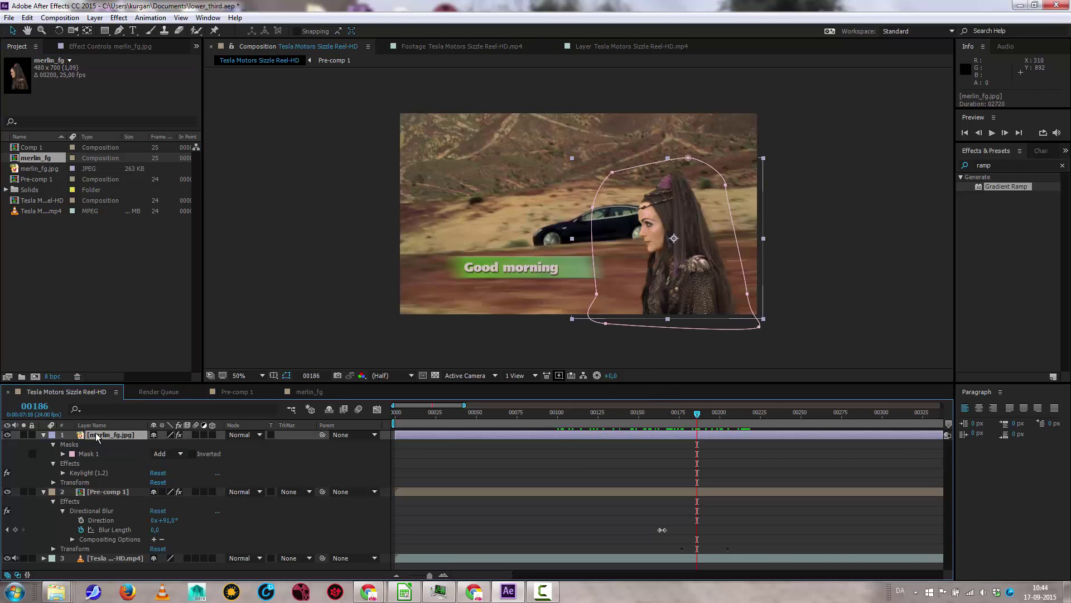
key("Delete")
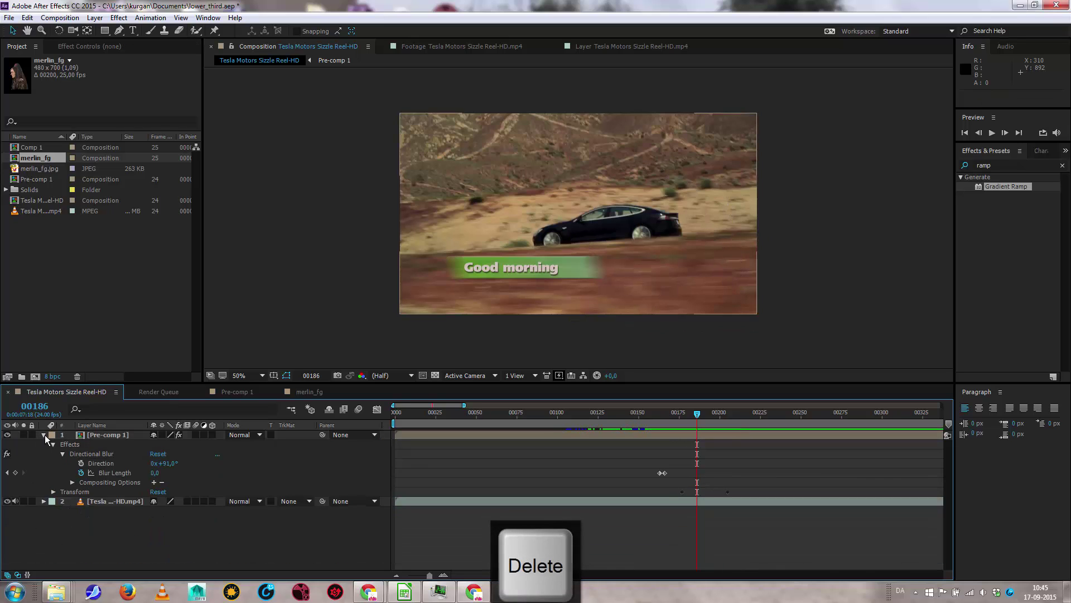
left_click(44, 435)
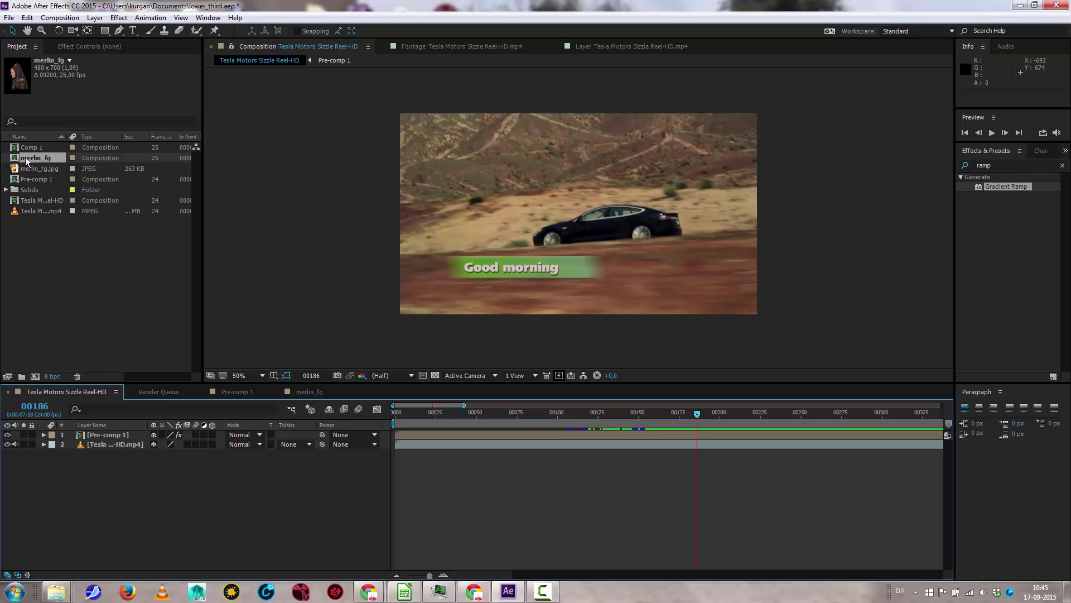
left_click_drag(28, 158, 647, 218)
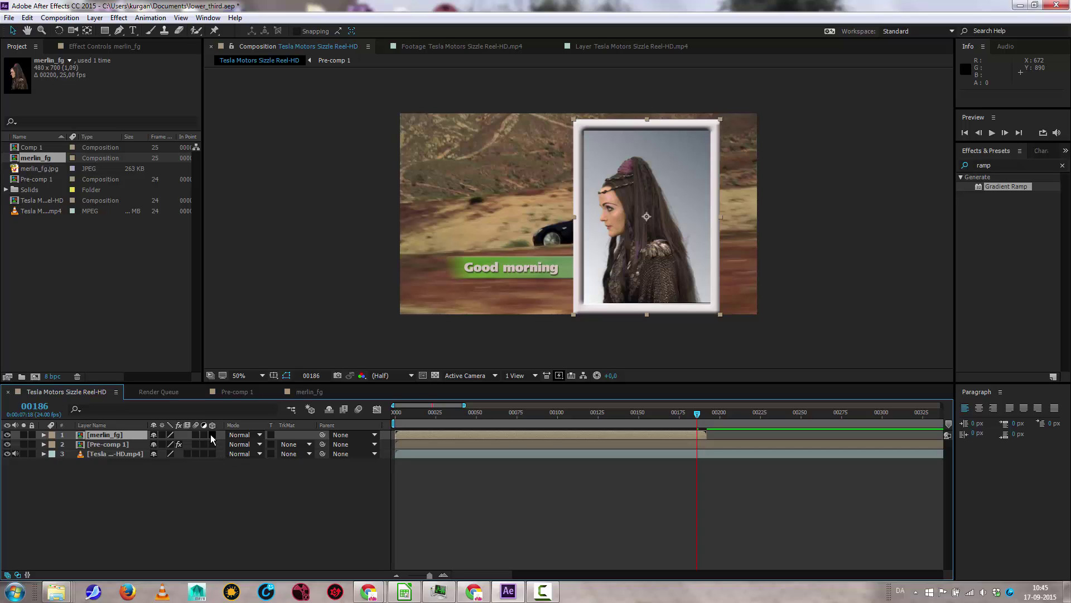
Step: Hide the timeline's Switches column and show it again
right_click(122, 427)
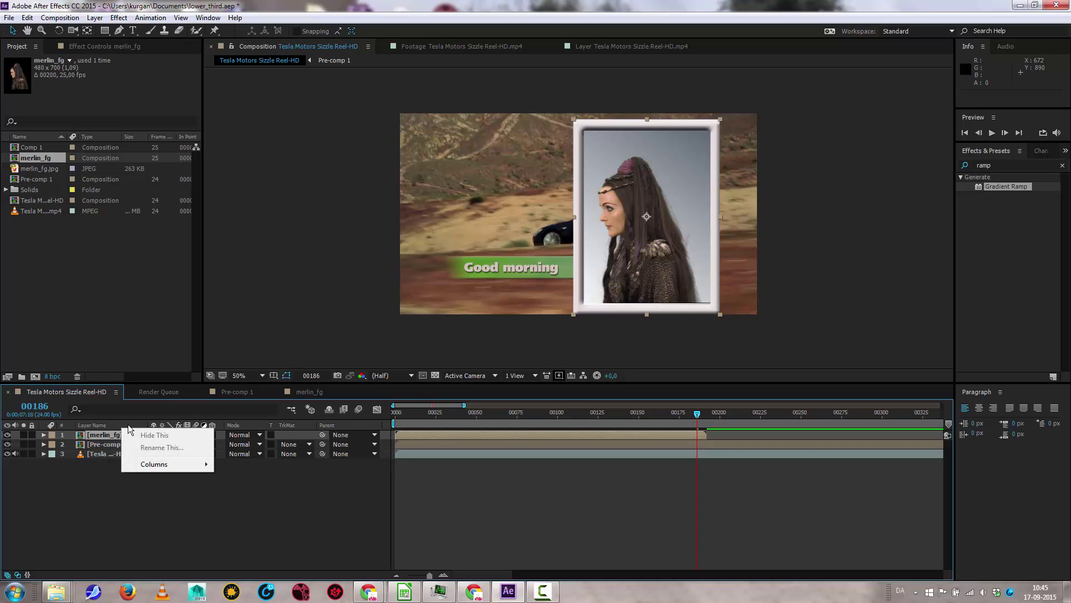
mouse_move(146, 465)
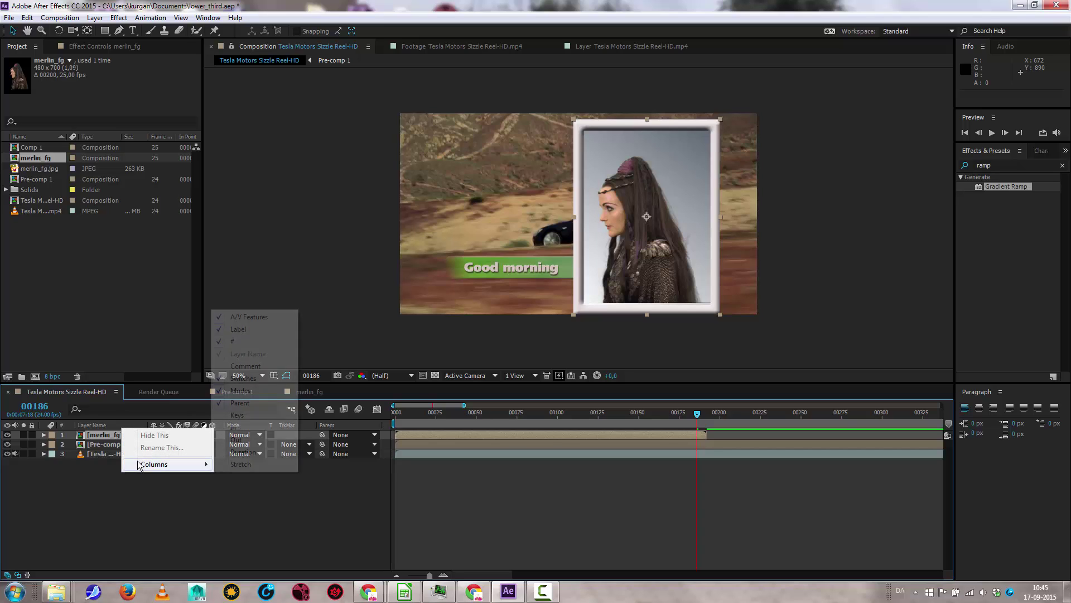
left_click(241, 379)
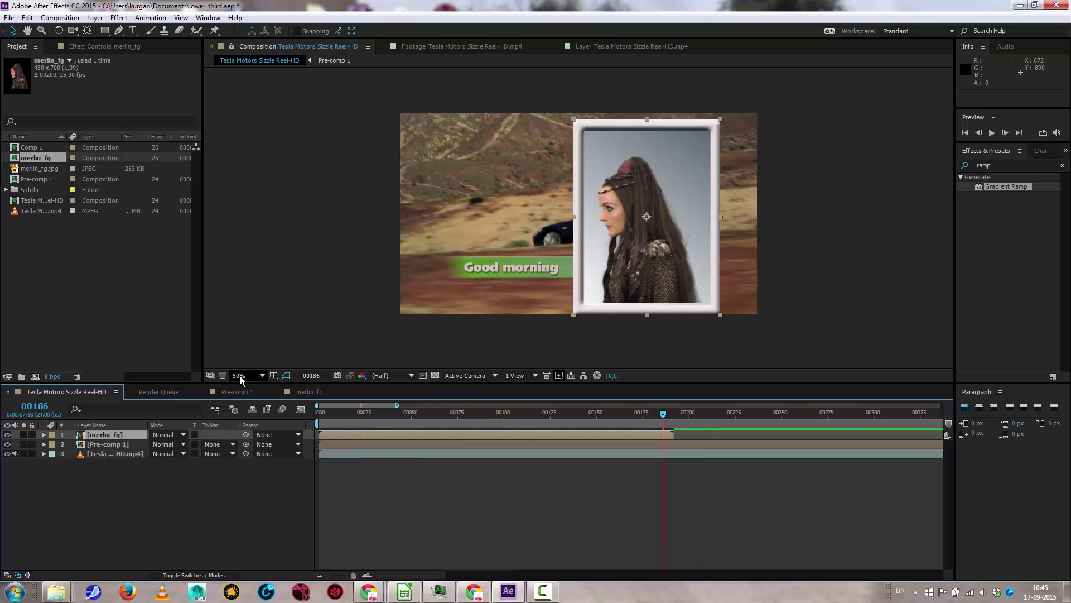
right_click(130, 427)
mouse_move(156, 465)
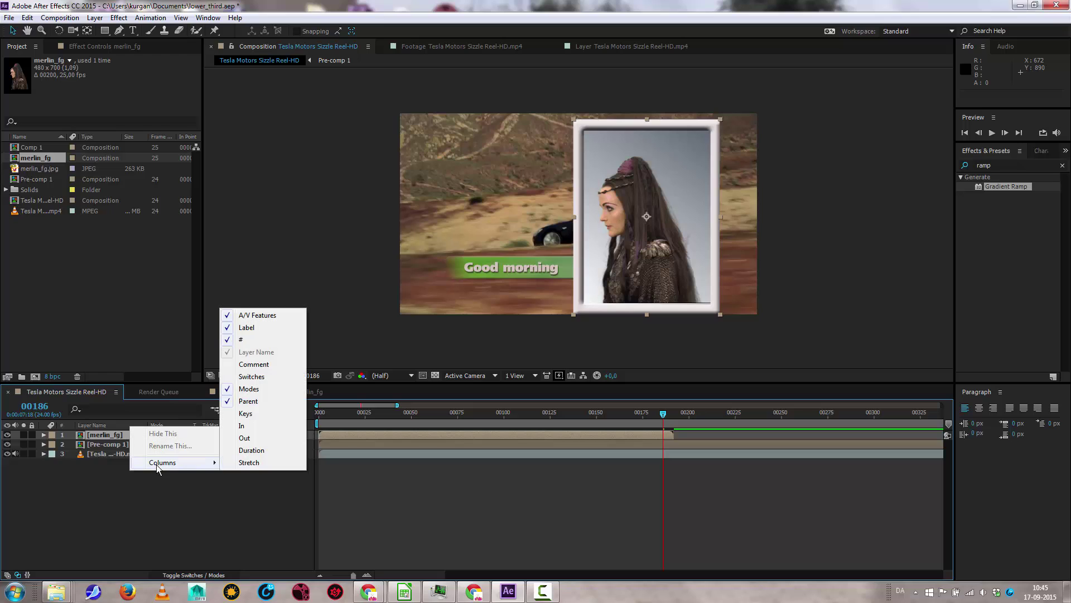
left_click(263, 379)
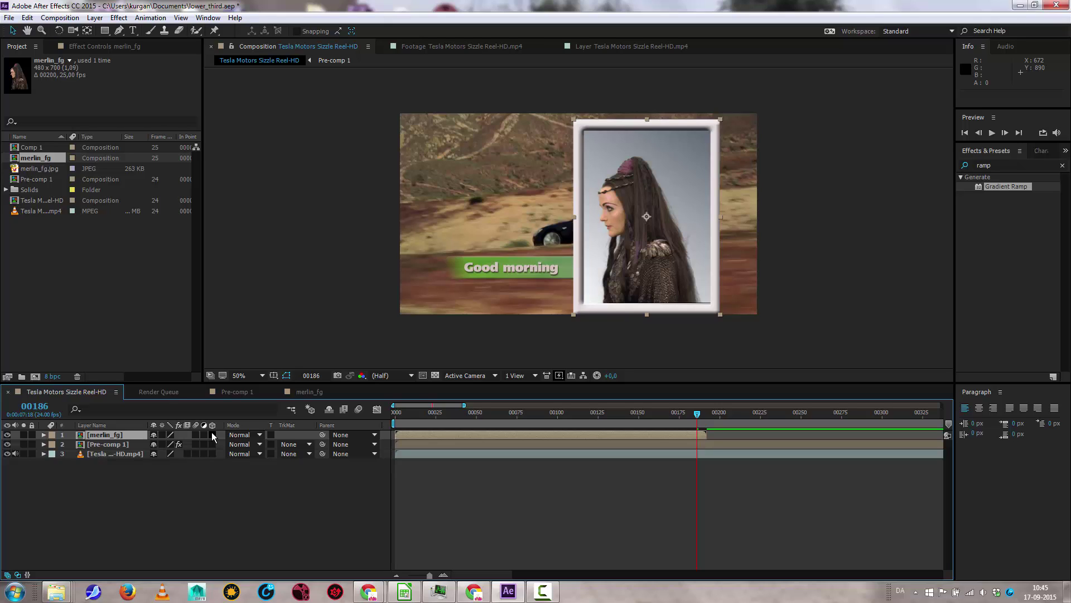
Step: Make the merlin_fg layer 3D and inspect its Transform properties and Material Options
left_click(212, 434)
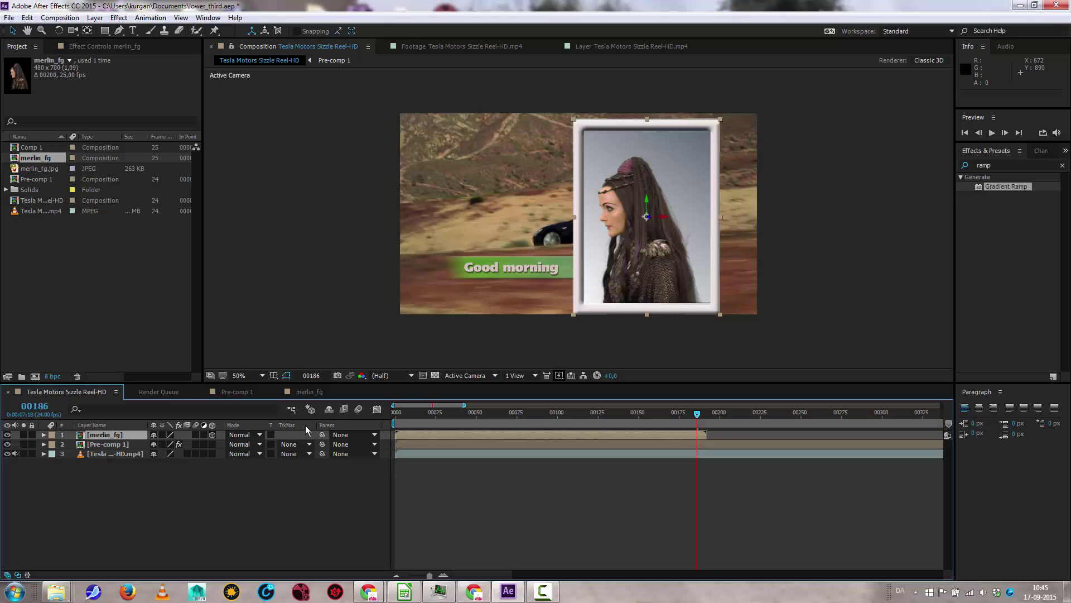
left_click(44, 435)
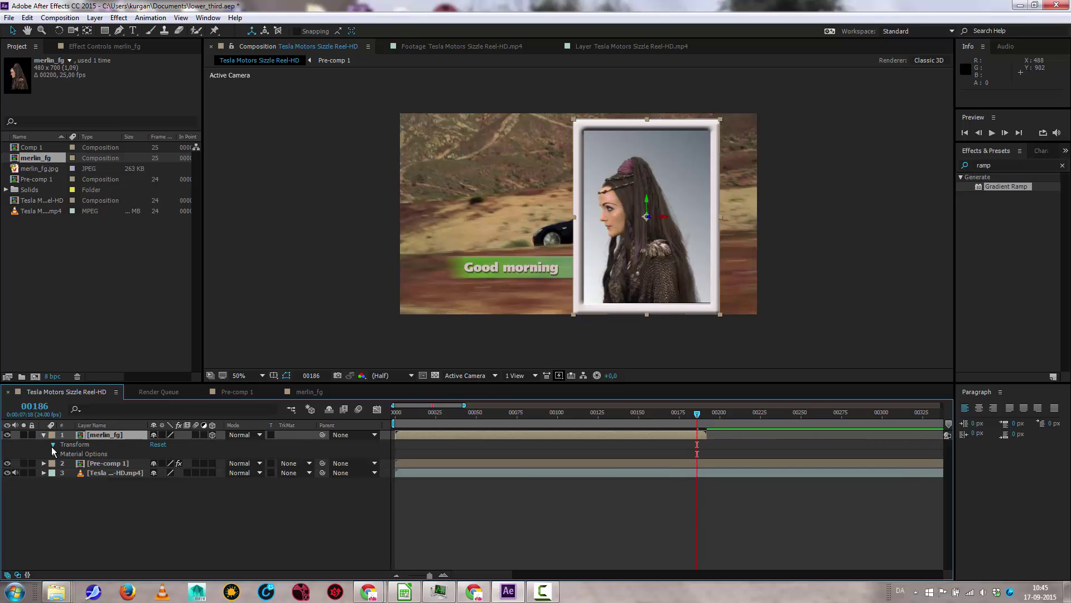
left_click(53, 445)
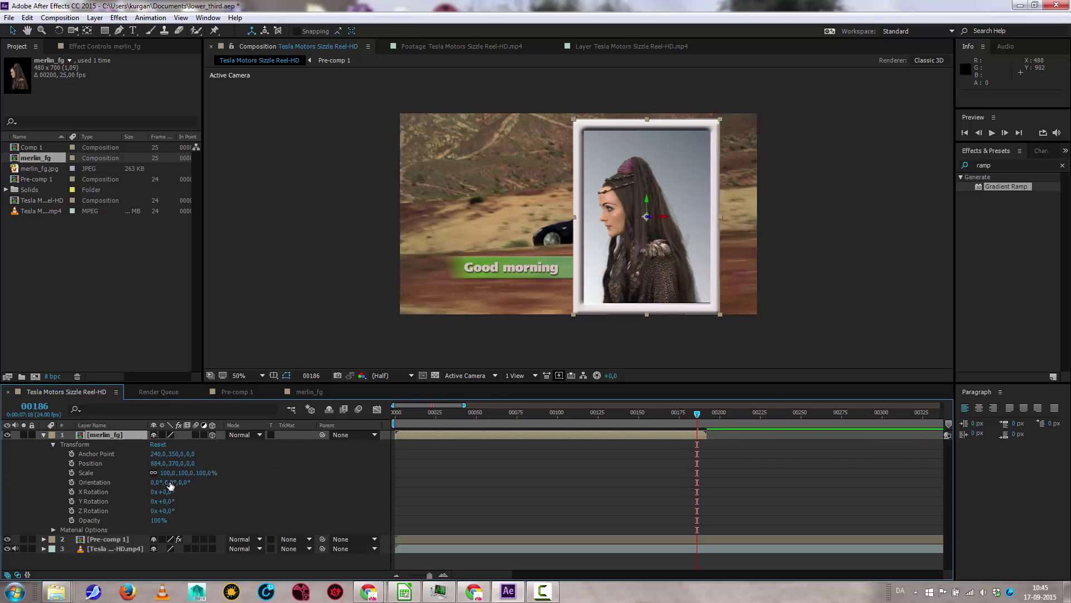
left_click(212, 435)
left_click(211, 436)
left_click(53, 530)
scroll(55, 535, "down", 2)
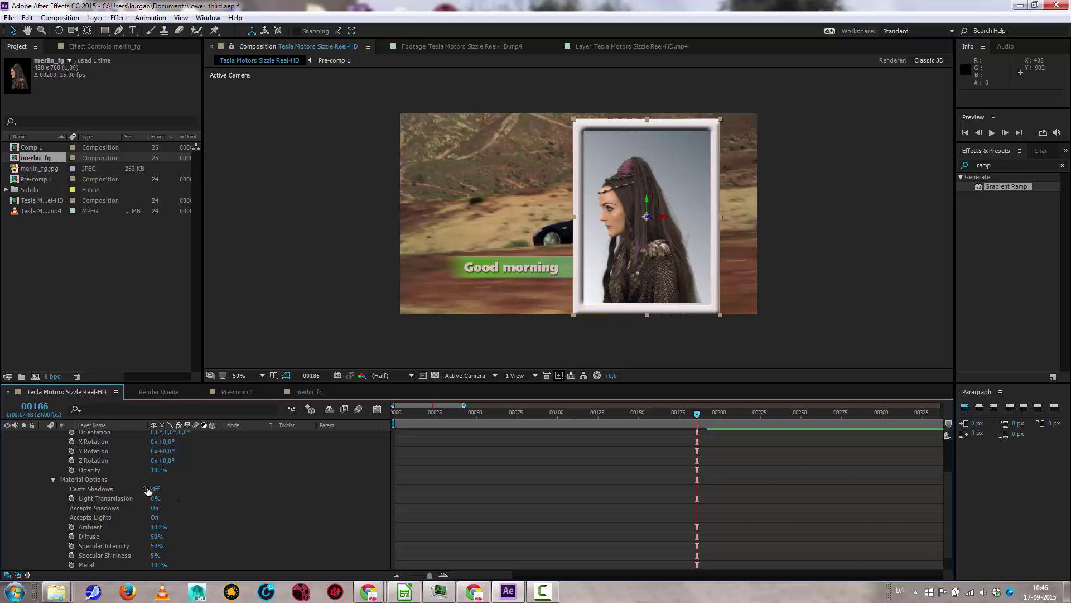
left_click(52, 480)
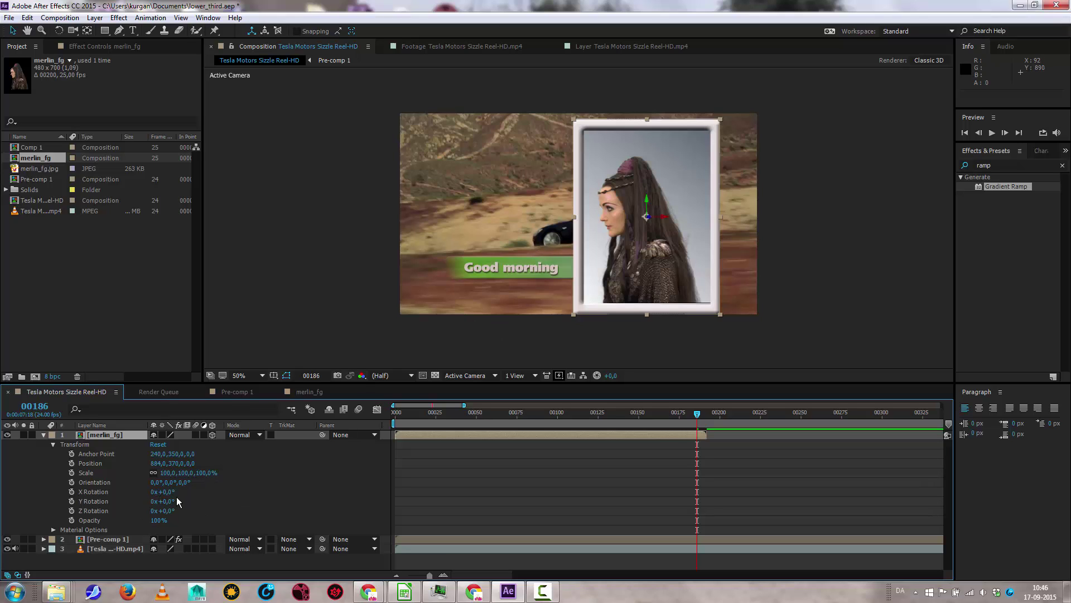
Step: Transform the merlin_fg card to rotations of X -21°, Y 21° and Z 11°, 72% scale and a position of about 976, 375, -40
left_click_drag(167, 492, 180, 492)
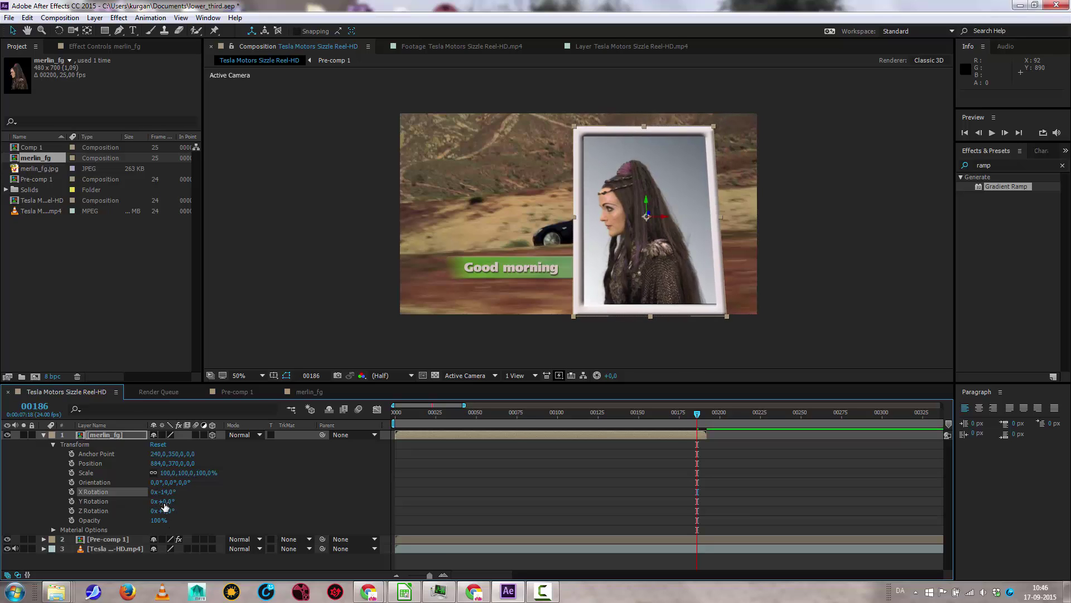
mouse_move(170, 505)
left_mouse_down()
mouse_move(186, 502)
mouse_move(163, 491)
mouse_move(177, 489)
mouse_move(156, 511)
mouse_move(169, 502)
mouse_move(157, 485)
mouse_move(164, 511)
left_mouse_up()
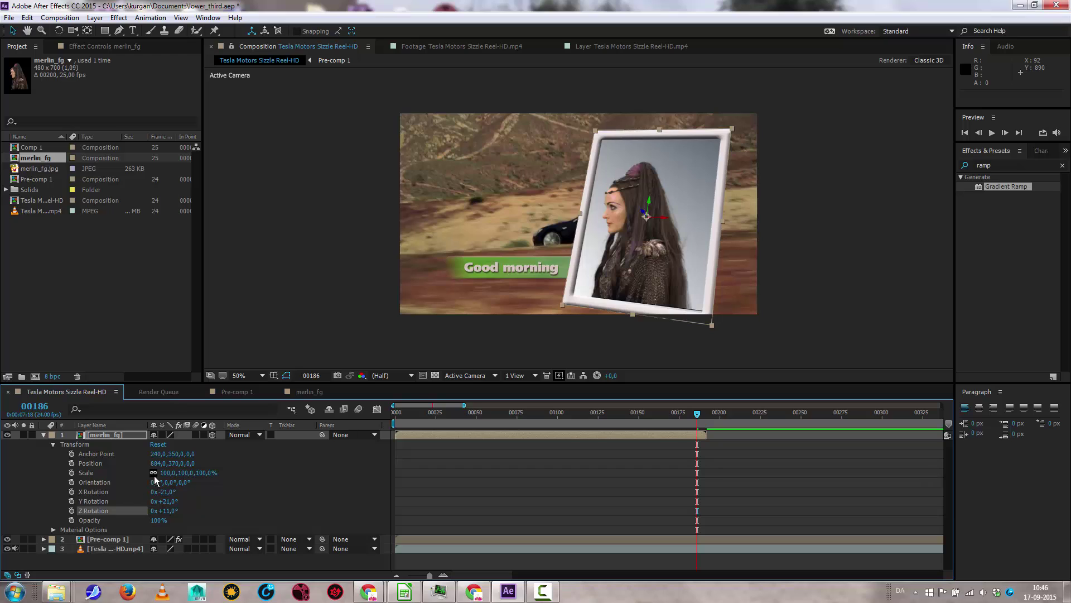
left_click_drag(164, 476, 148, 475)
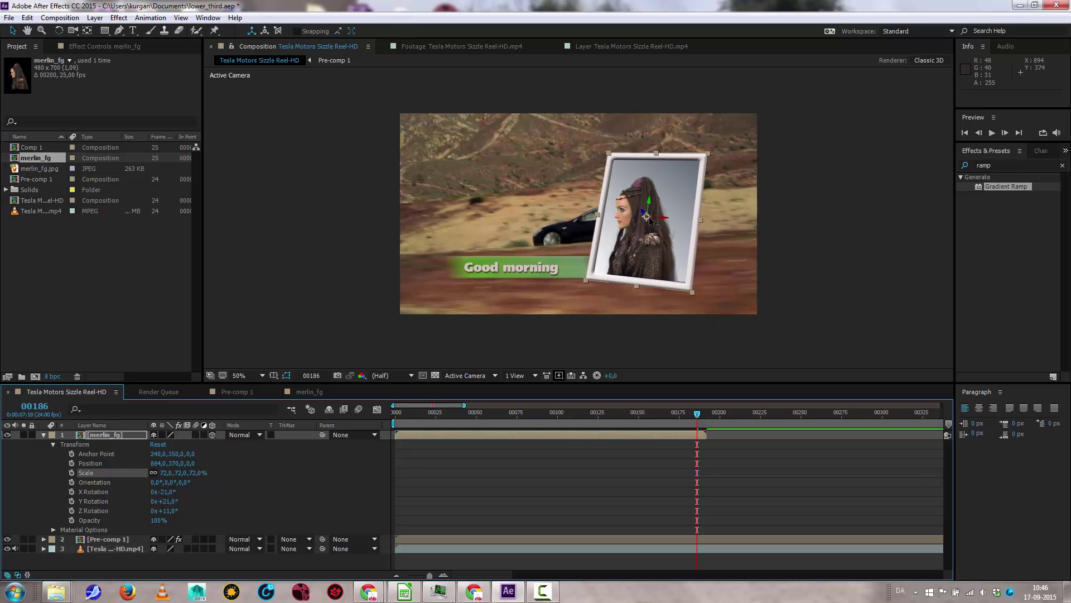
left_click_drag(650, 222, 674, 220)
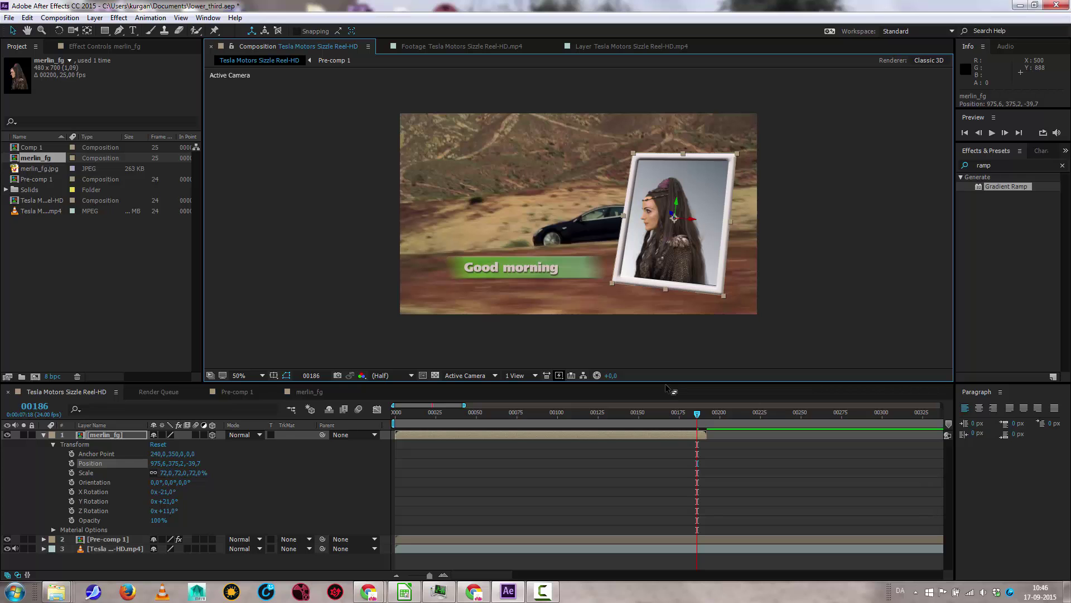
Step: At frame 162, set keyframes for the merlin_fg layer's Position and its X, Y and Z Rotation
left_click_drag(692, 414, 659, 400)
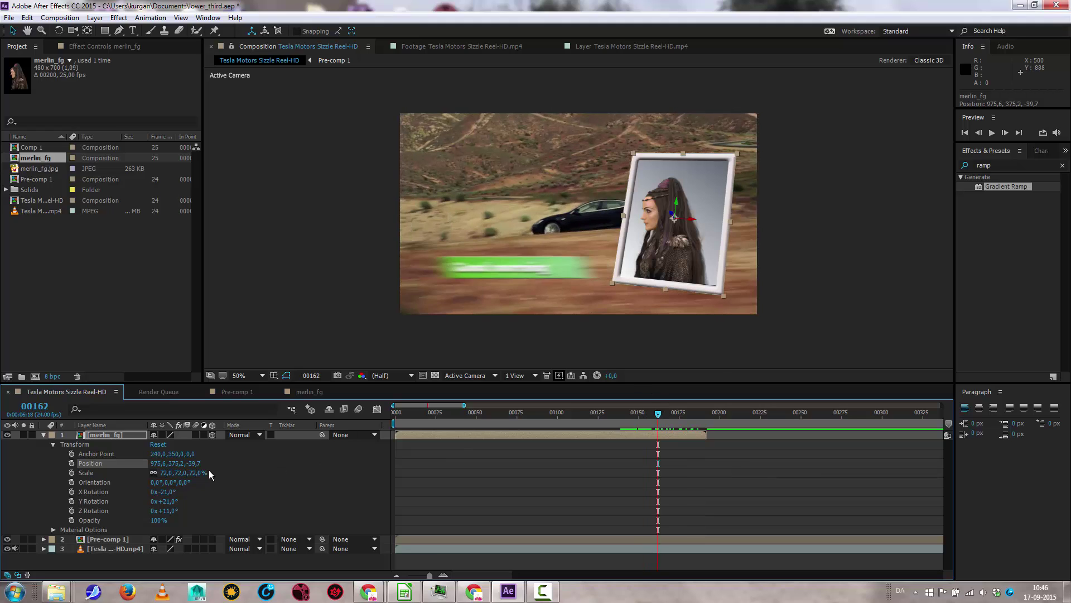
left_click(71, 463)
left_click_drag(71, 492, 71, 510)
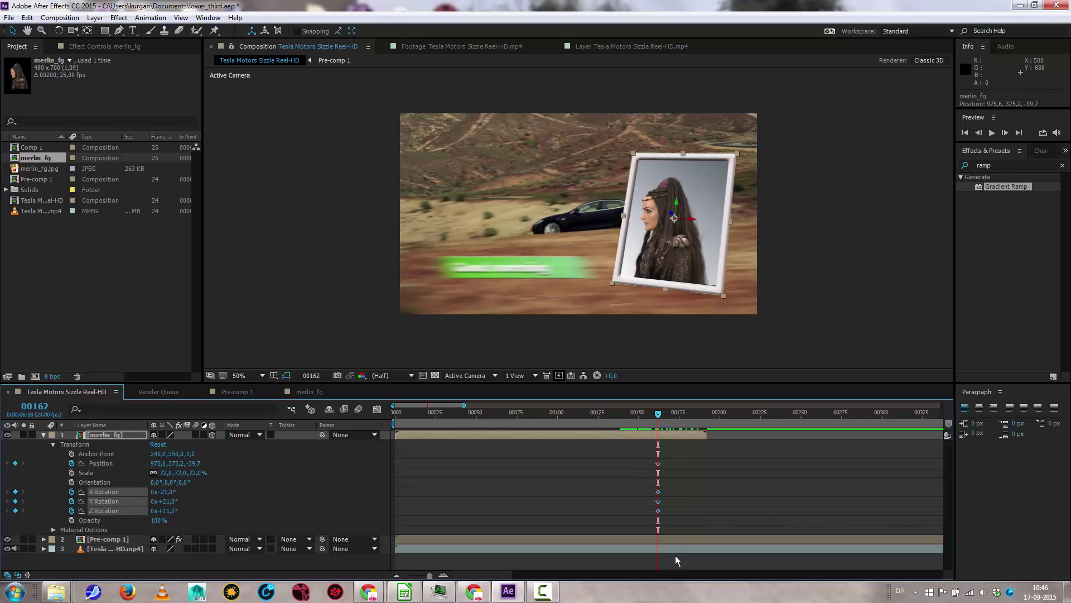
left_click(706, 454)
Step: Keyframe merlin_fg's Position to about 1378, -311, 194 at frame 135 and about 1005, 371, -11 at frame 159
left_click_drag(658, 413, 614, 413)
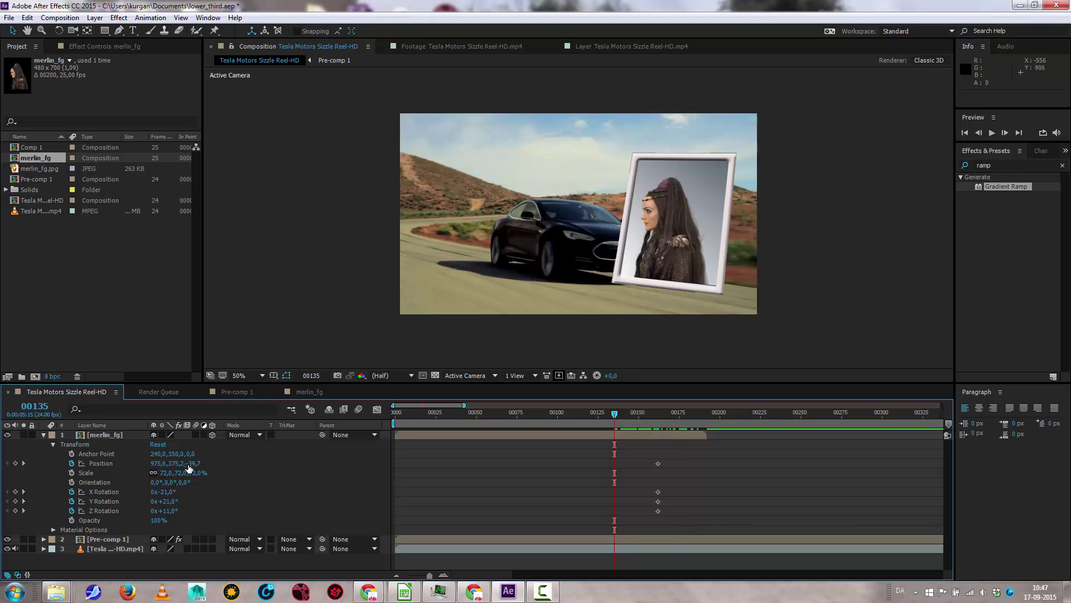
left_click_drag(195, 463, 14, 451)
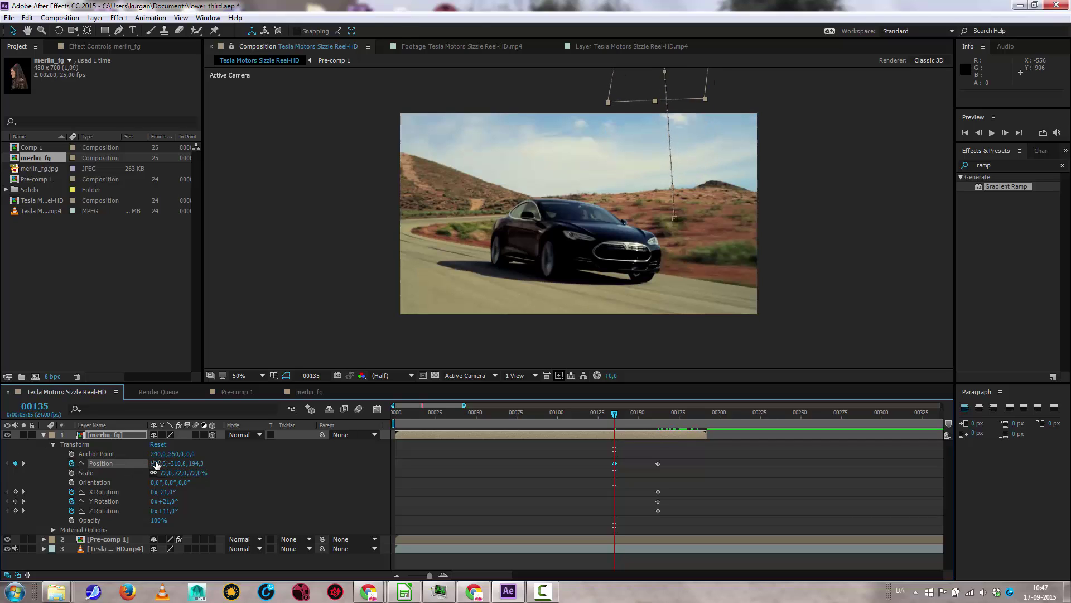
left_click_drag(156, 465, 382, 461)
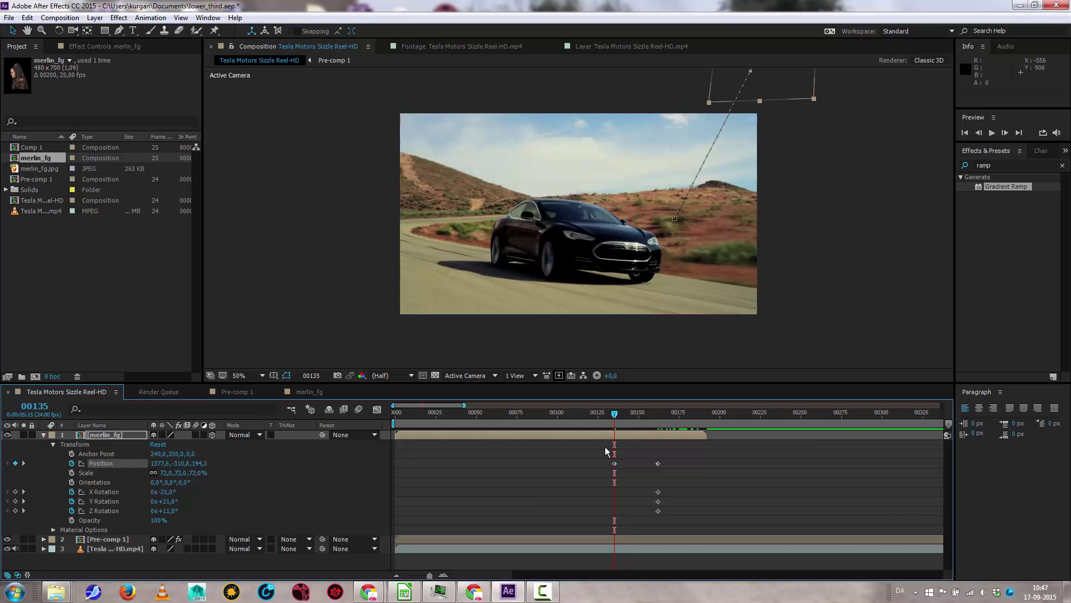
left_click_drag(613, 416, 654, 413)
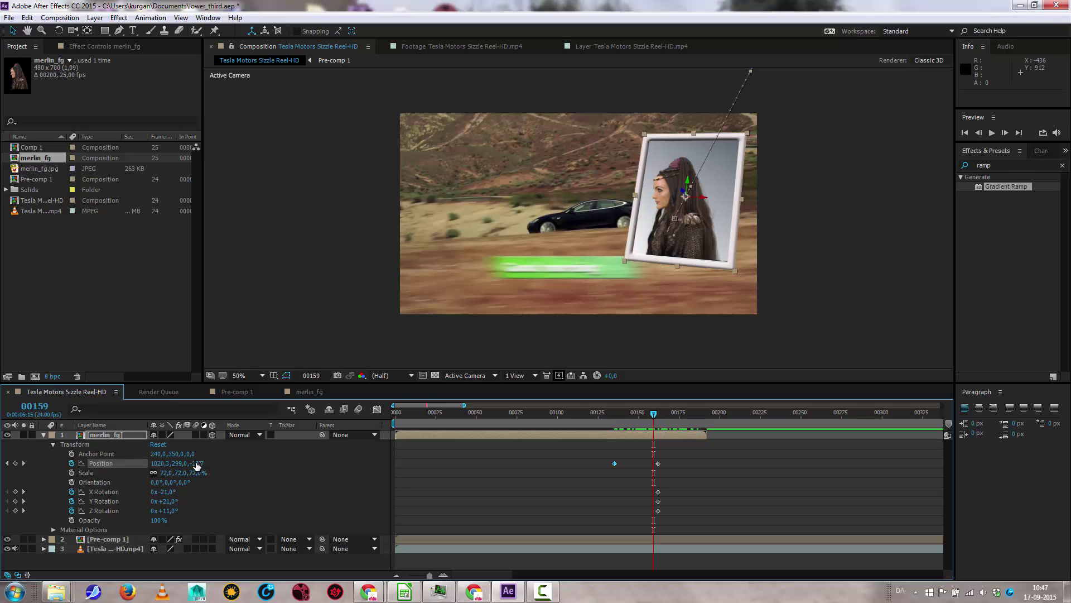
left_click_drag(196, 466, 155, 464)
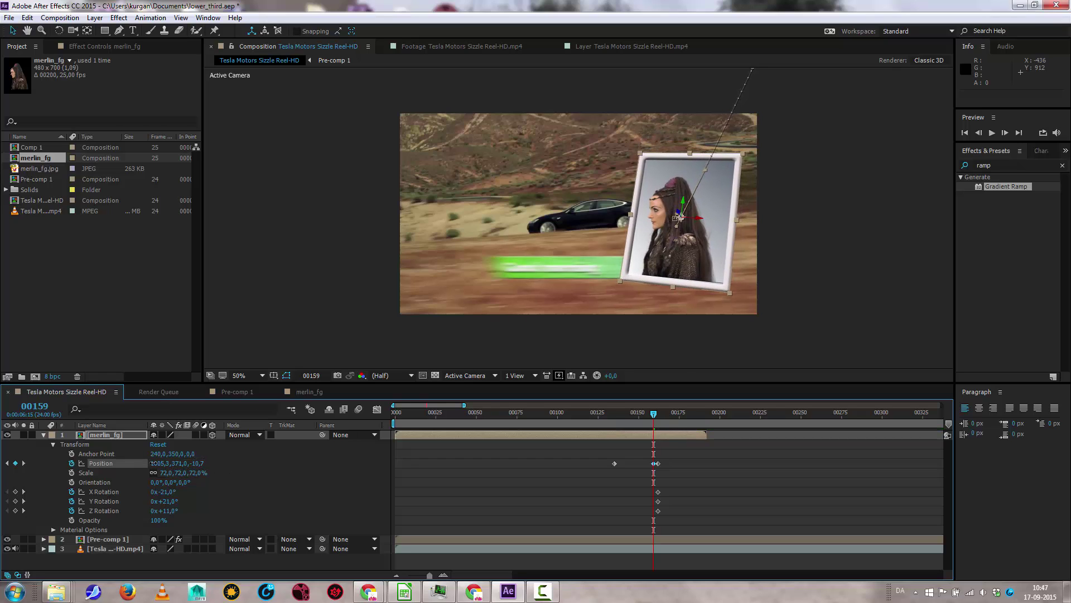
Step: Keyframe merlin_fg's Y Rotation at 80° on frame 133 and move its ending keyframe to frame 214
left_click_drag(654, 414, 599, 415)
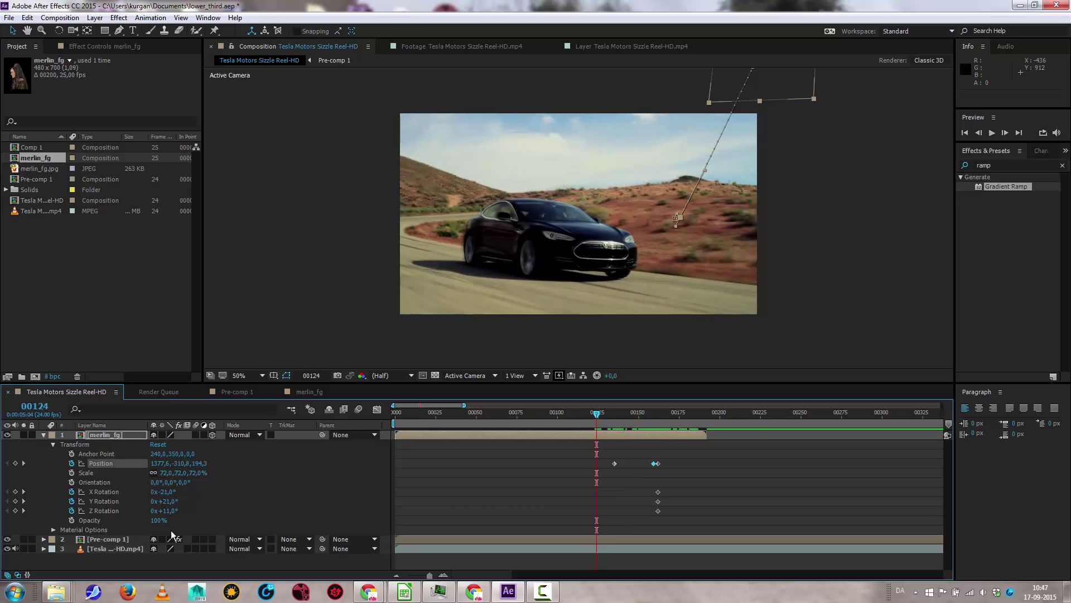
left_click_drag(174, 501, 217, 497)
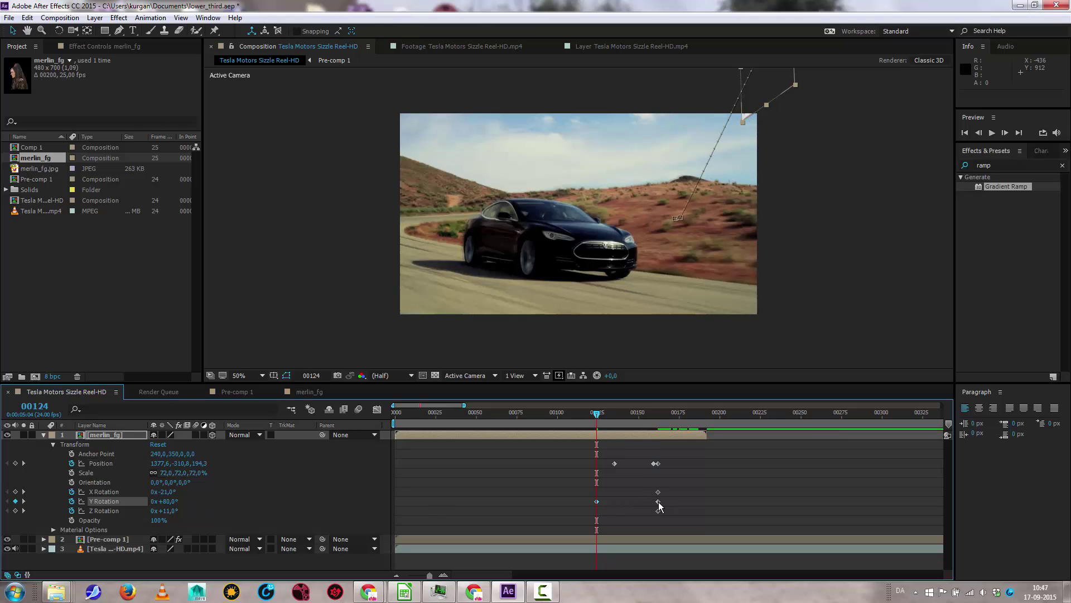
left_click_drag(658, 502, 743, 503)
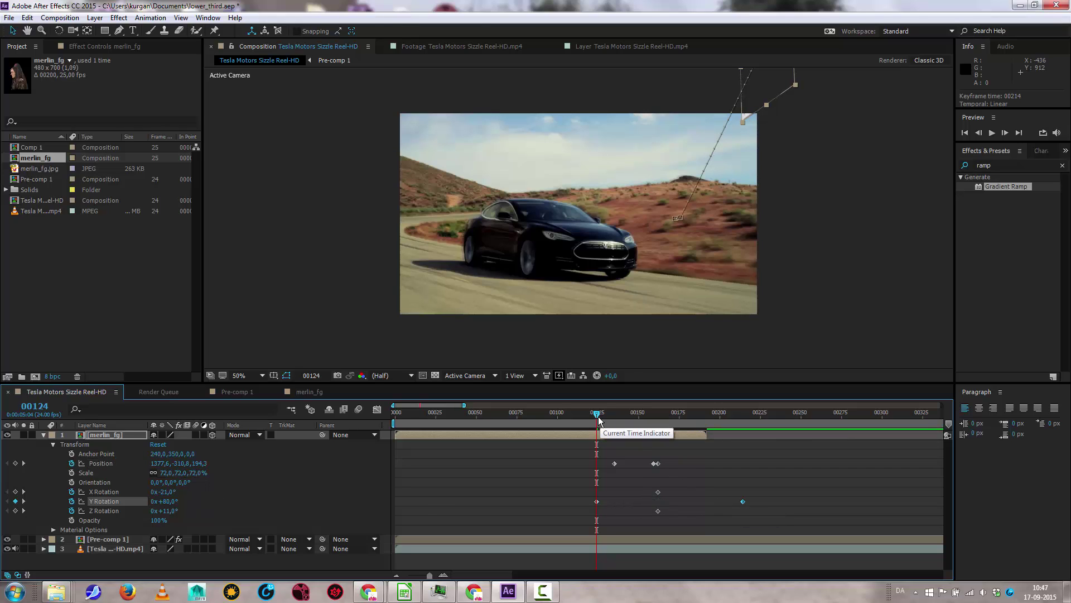
mouse_move(599, 419)
left_mouse_down()
mouse_move(713, 414)
mouse_move(608, 414)
left_mouse_up()
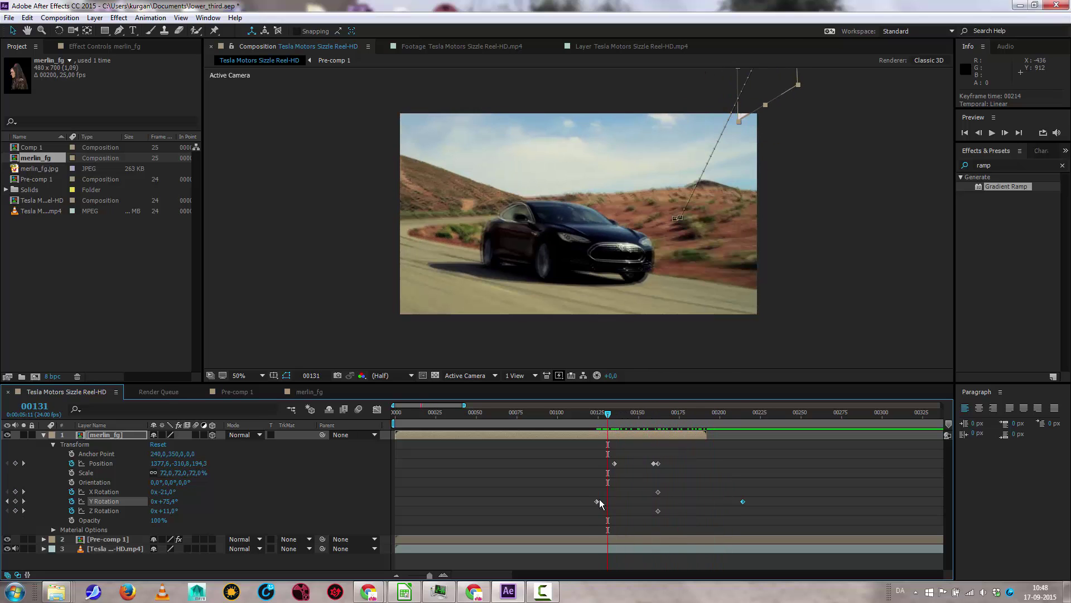
left_click_drag(598, 501, 611, 502)
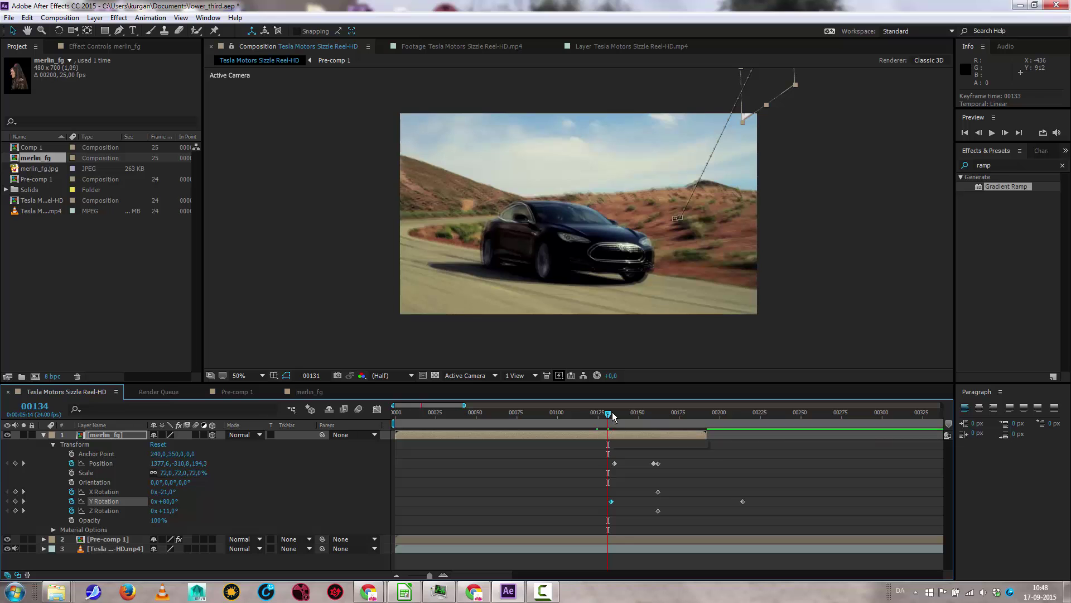
left_click_drag(612, 415, 771, 433)
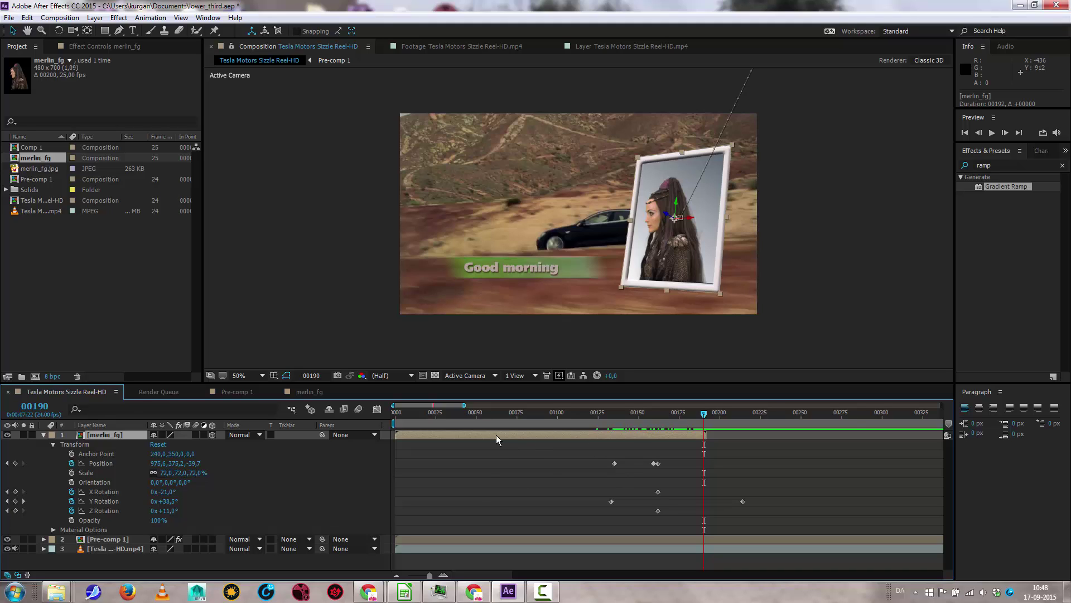
Step: Set the merlin_fg composition's duration to 400 frames and extend its layer in the Tesla timeline to 218 frames
left_click_drag(497, 434, 531, 427)
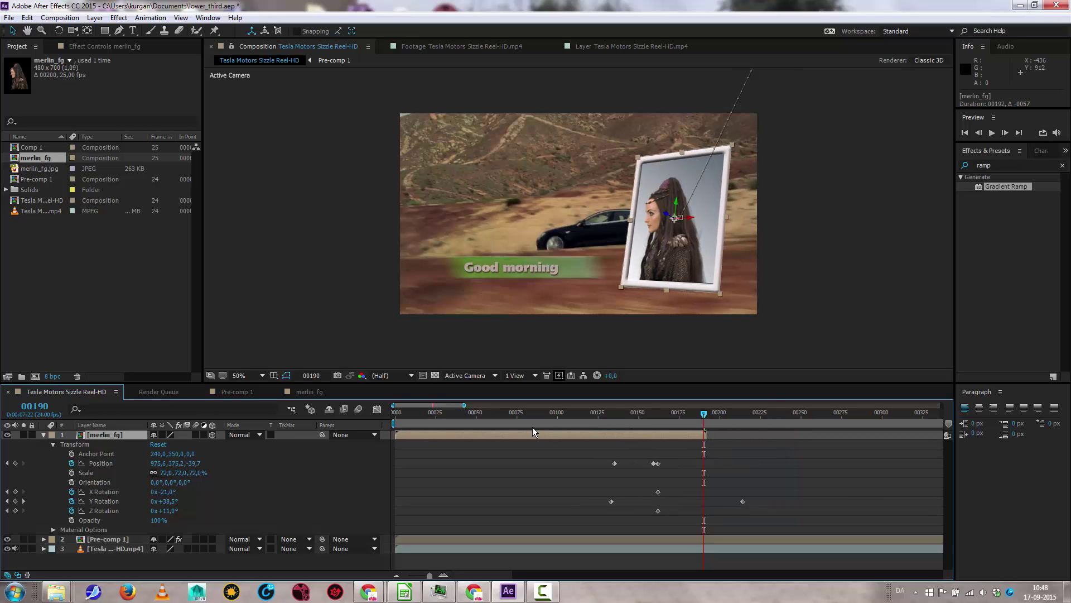
right_click(34, 160)
left_click(66, 164)
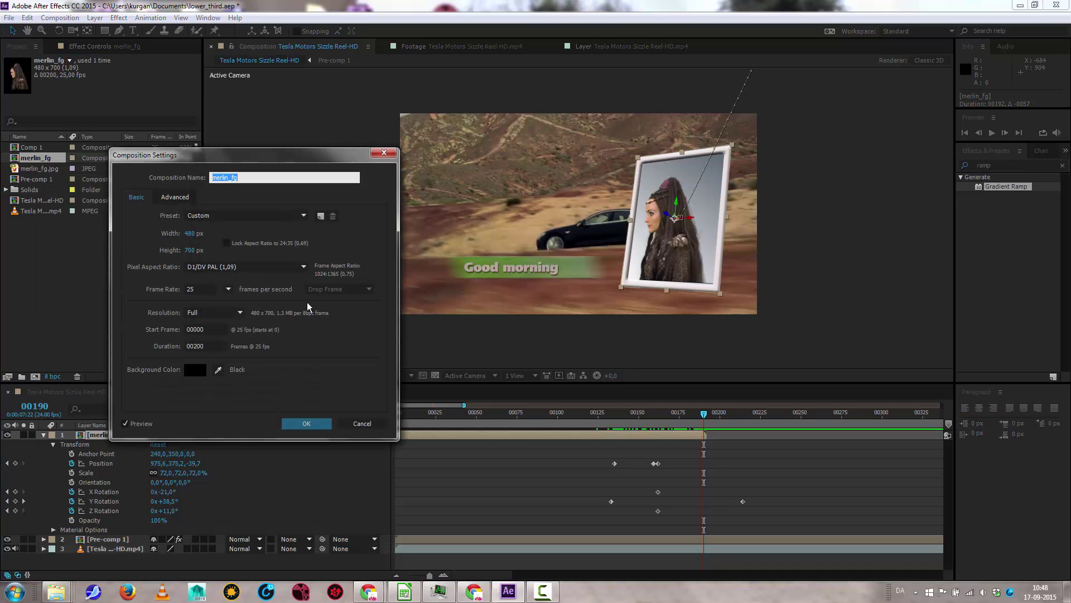
left_click(210, 346)
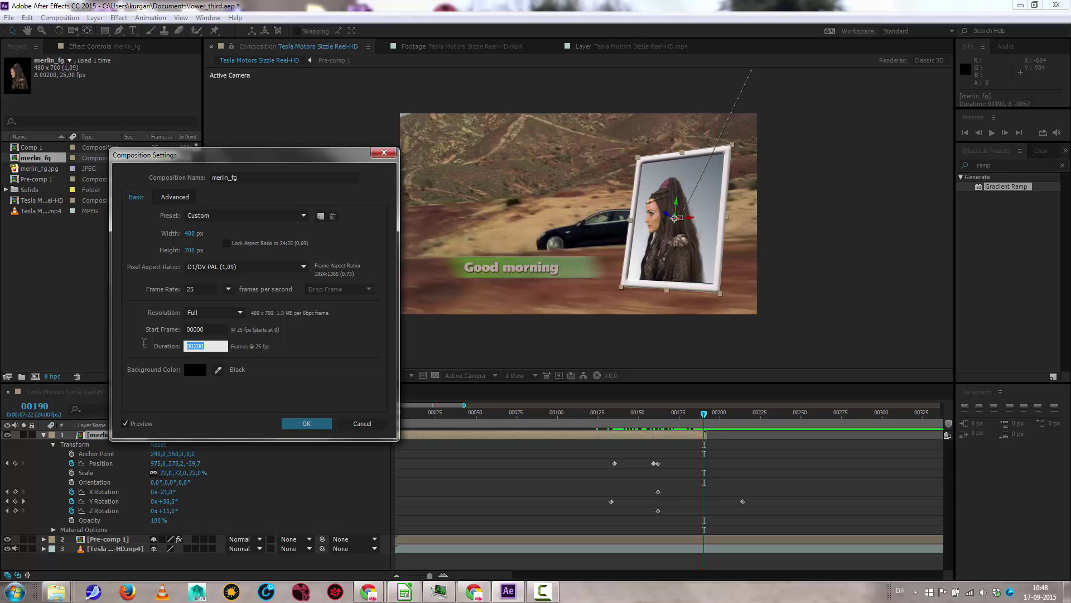
key("Return")
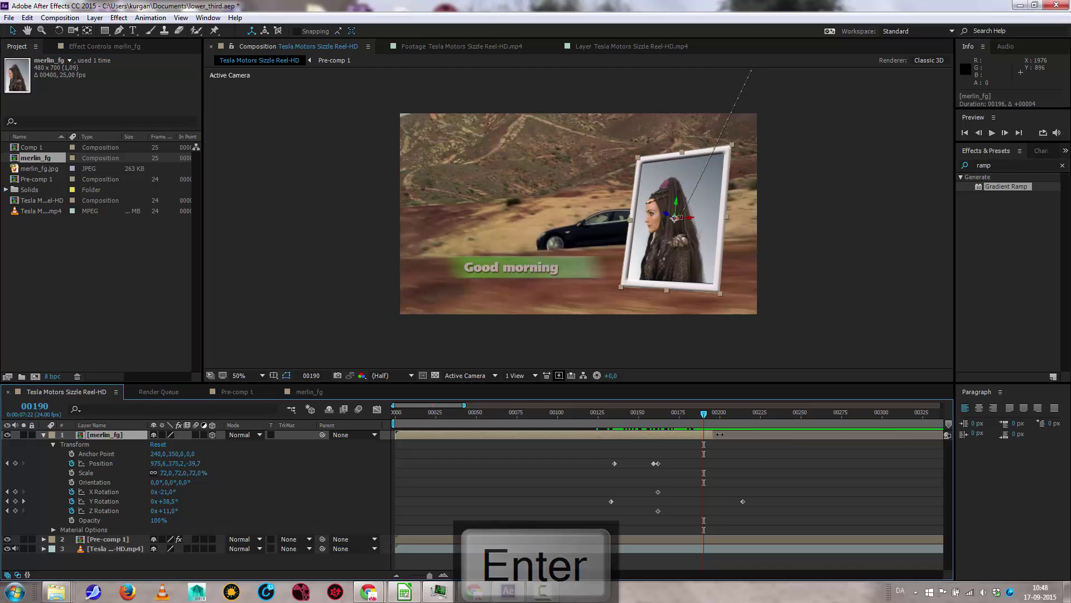
mouse_move(716, 436)
left_mouse_down()
mouse_move(832, 433)
mouse_move(749, 433)
mouse_move(701, 417)
mouse_move(711, 415)
mouse_move(707, 431)
left_mouse_up()
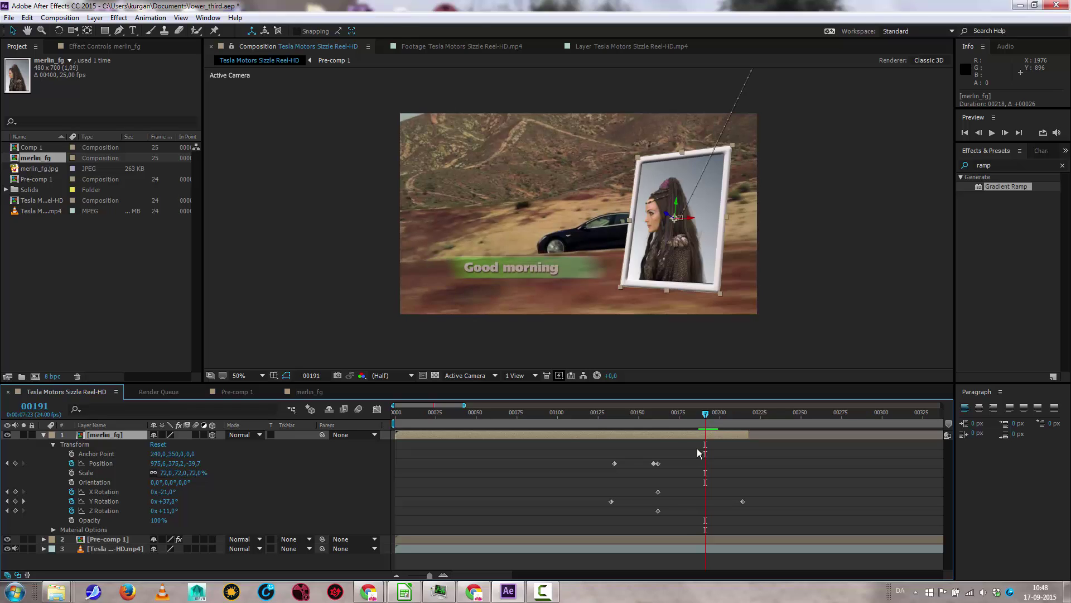
Step: Inside the merlin_fg composition, extend Shape Layer 1 to 368 frames, merlin_fg.jpg to 375 frames and the Dark Gray Solid to a similar length
double_click(103, 436)
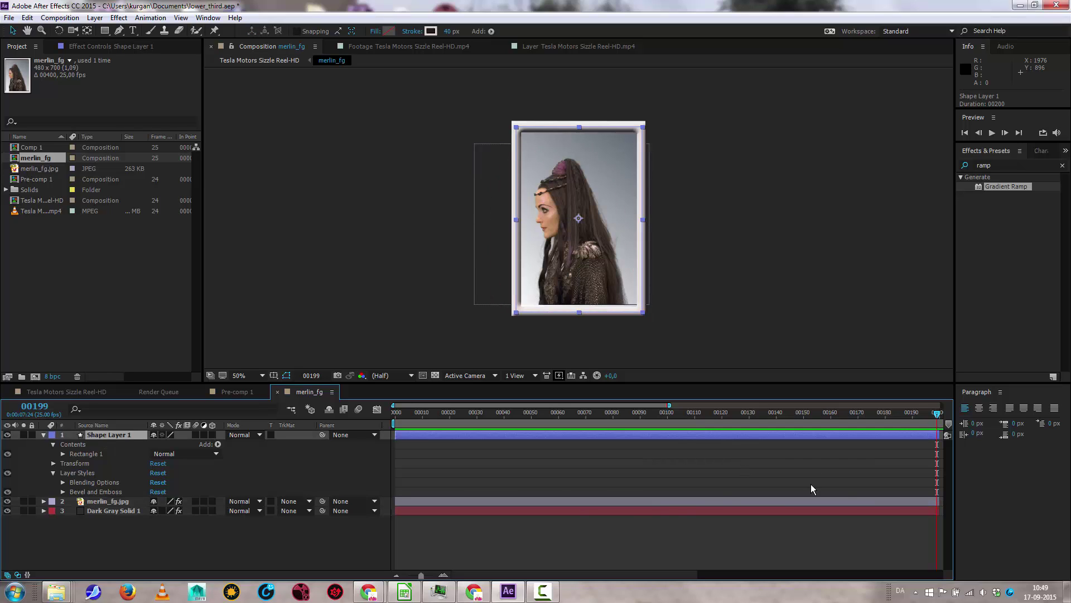
left_click_drag(422, 575, 396, 576)
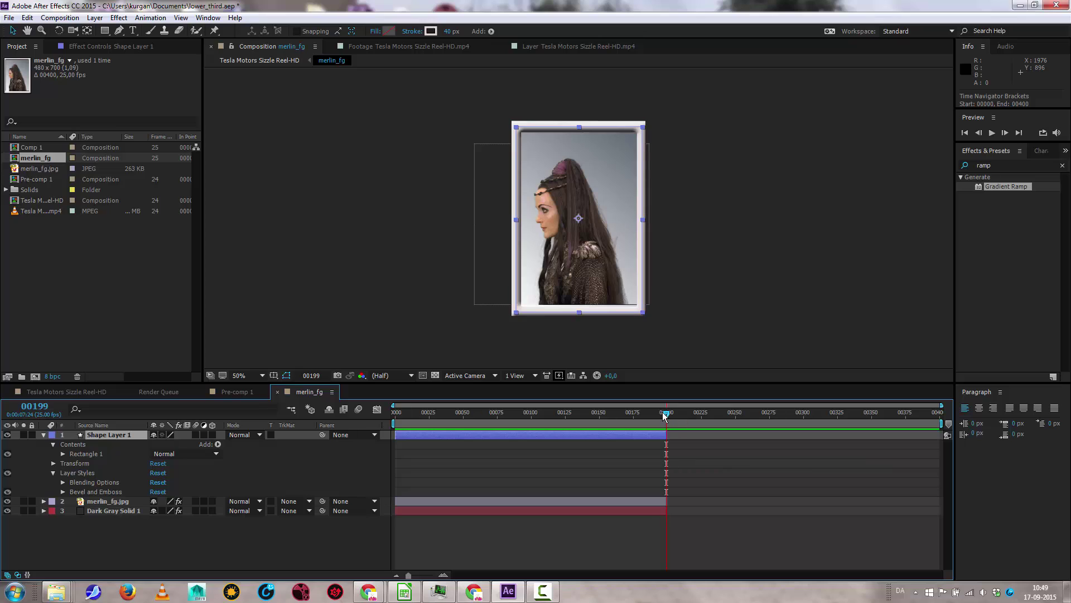
left_click_drag(665, 435, 895, 434)
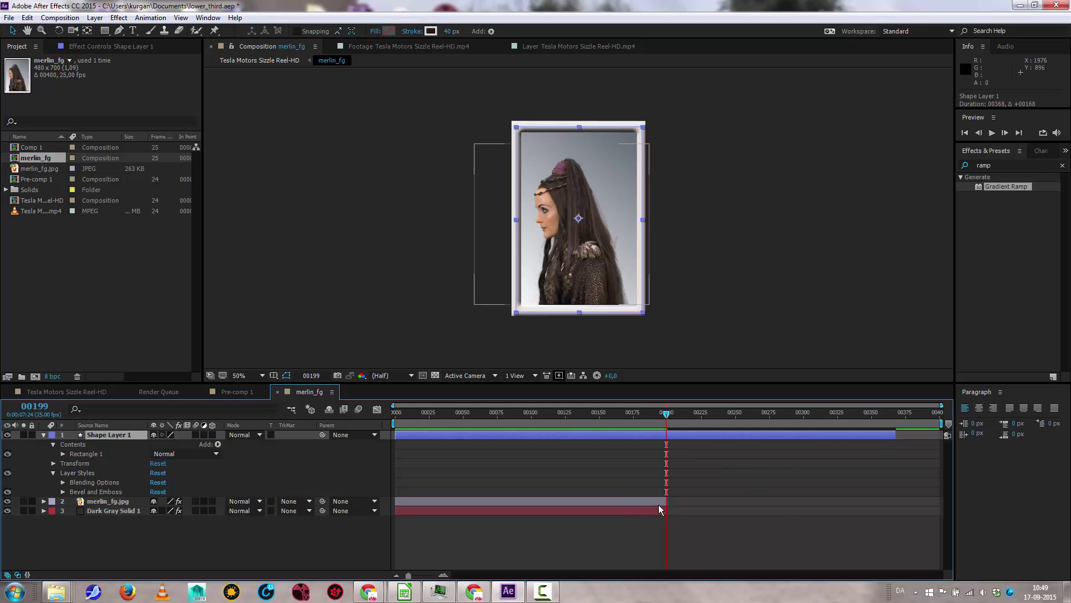
left_click_drag(670, 501, 836, 502)
left_click_drag(669, 511, 905, 501)
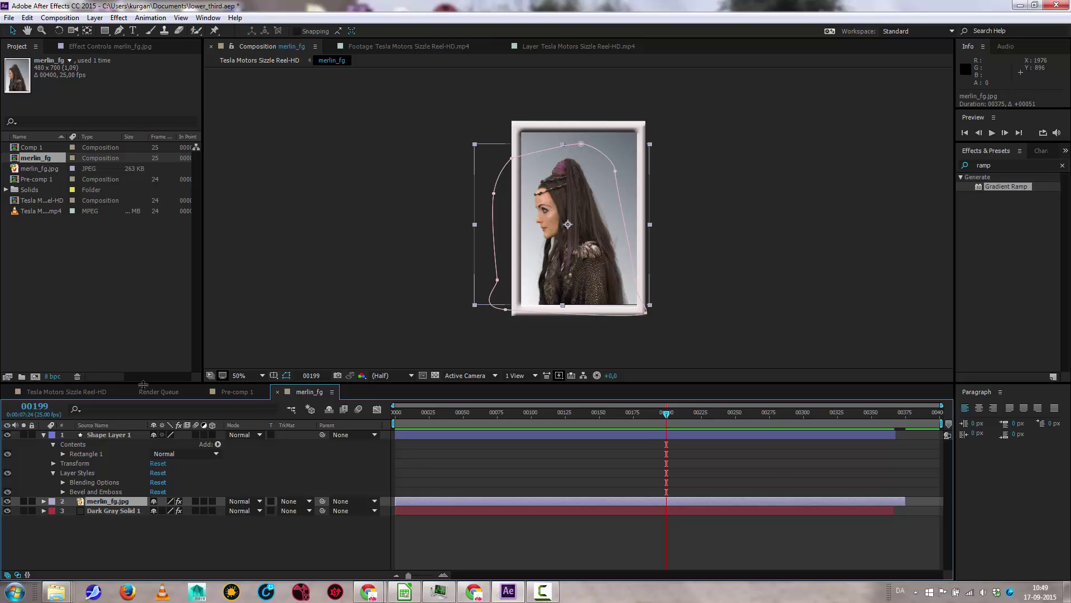
Step: Return to the Tesla composition and extend the merlin_fg layer's duration to 273 frames
left_click(18, 394)
left_click_drag(699, 416, 750, 423)
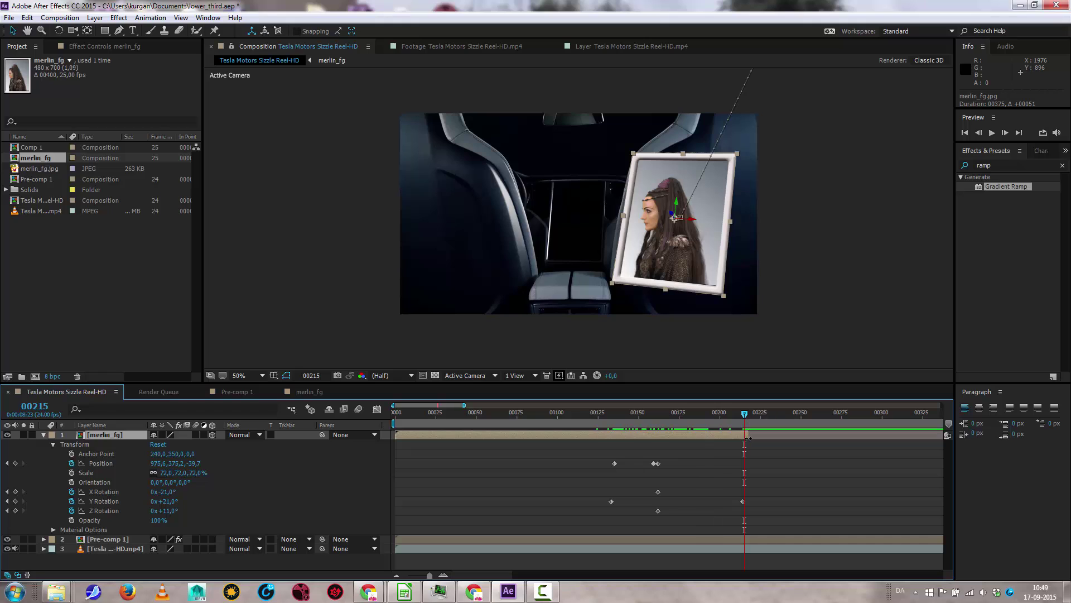
left_click_drag(748, 438, 828, 430)
Step: Fade out the merlin_fg layer by keyframing its Opacity at 100% on frame 196 and 0% on frame 214
mouse_move(744, 414)
left_mouse_down()
mouse_move(803, 413)
mouse_move(743, 413)
left_mouse_up()
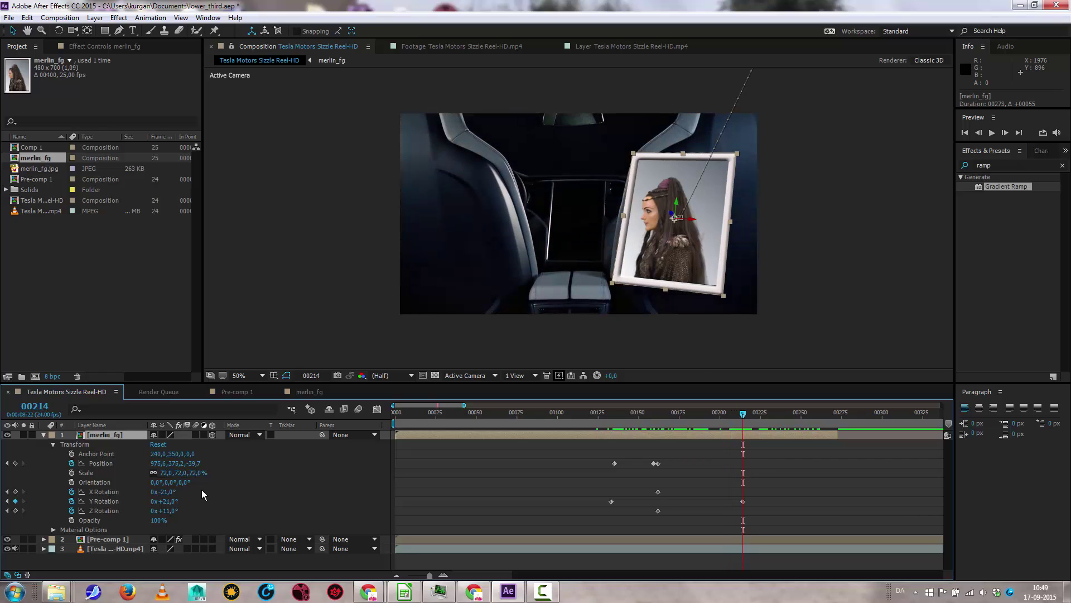
left_click(164, 521)
type("0")
key("Return")
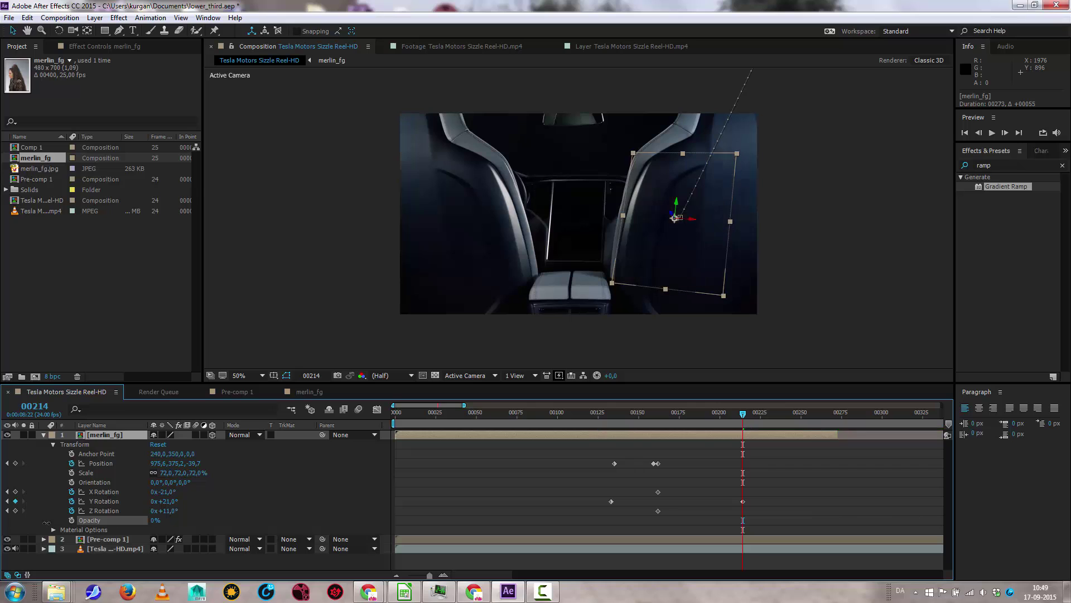
key("alt+shift+t")
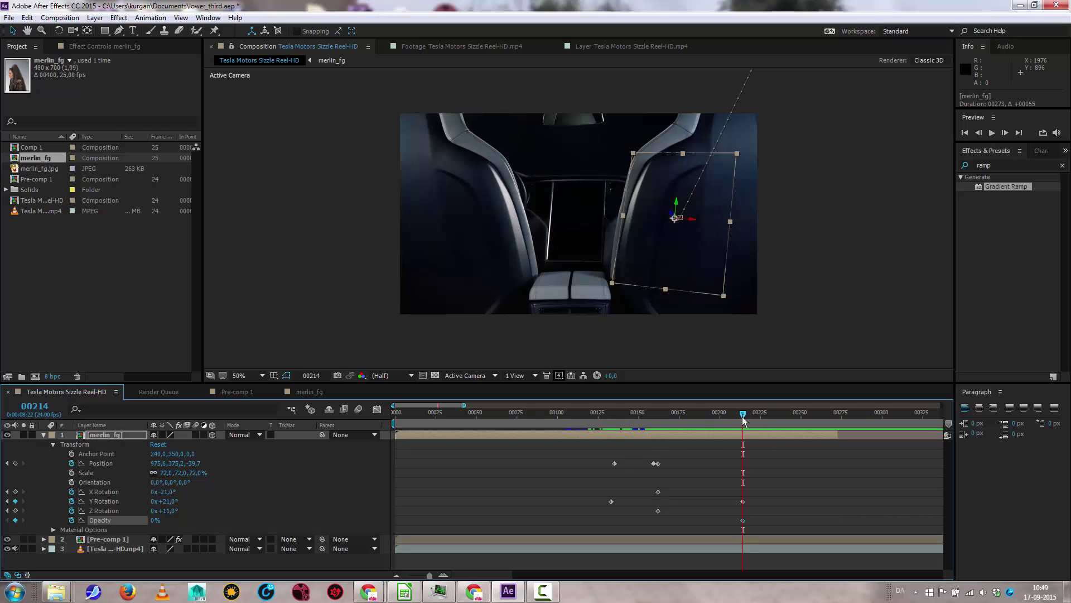
left_click_drag(742, 418, 713, 417)
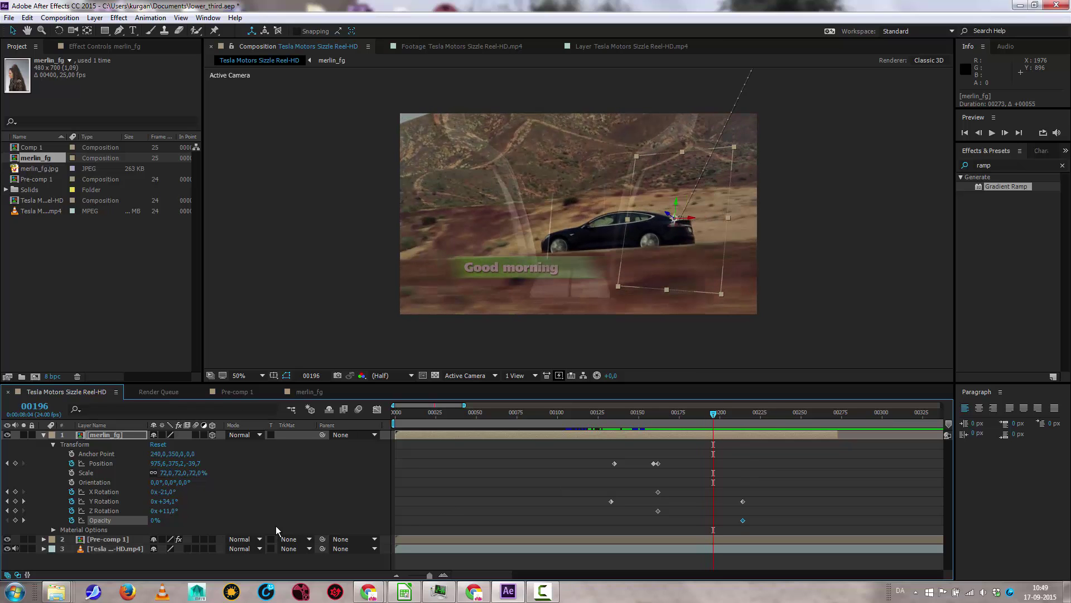
left_click_drag(153, 520, 312, 519)
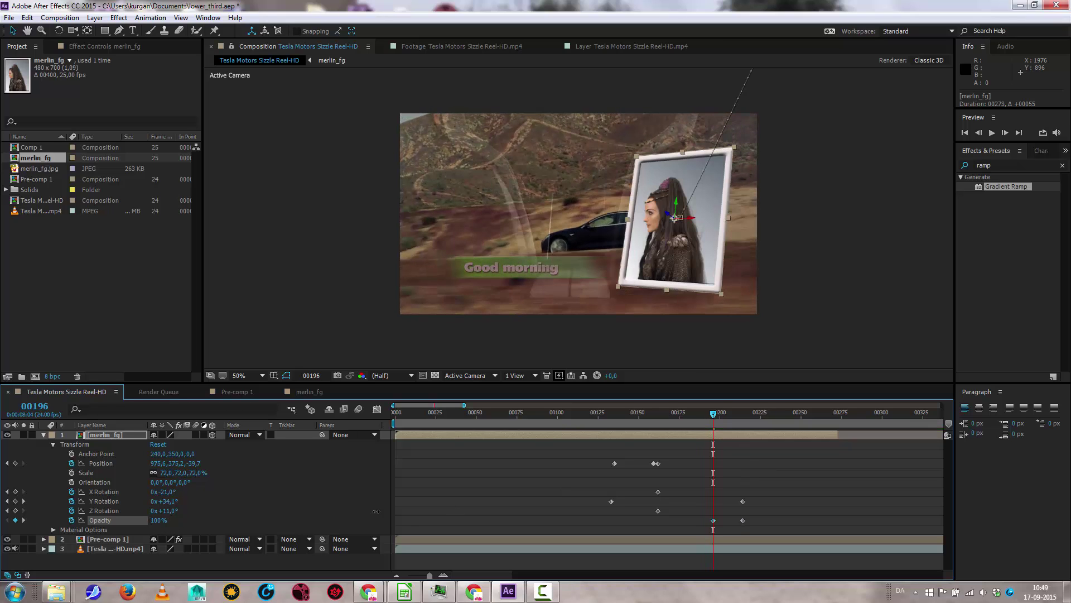
Step: Preview the card's fly-in and fade-out from frame 105
left_click_drag(716, 414, 566, 417)
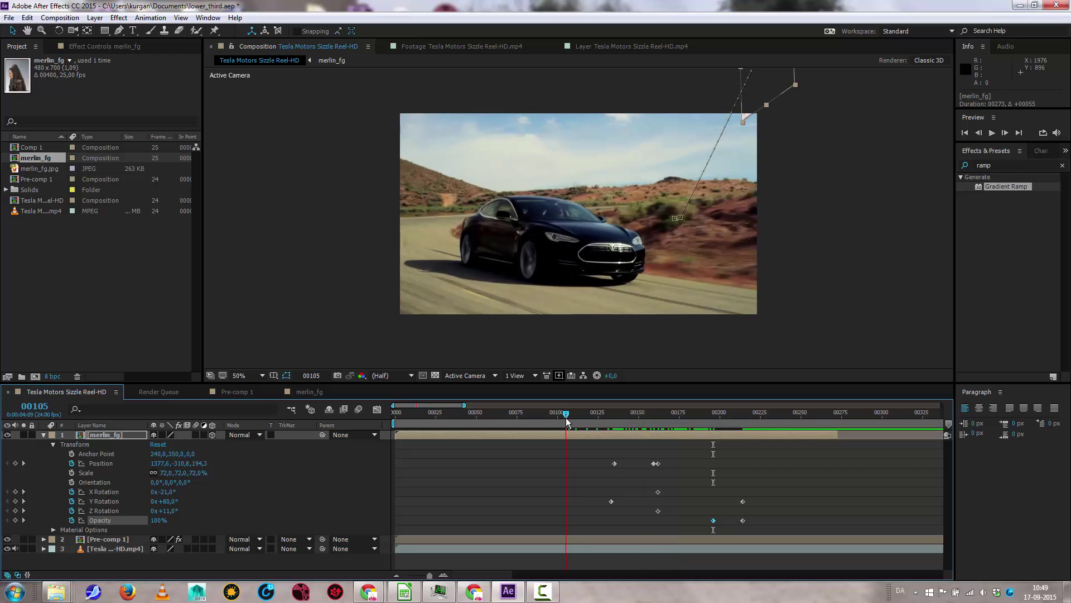
key("space")
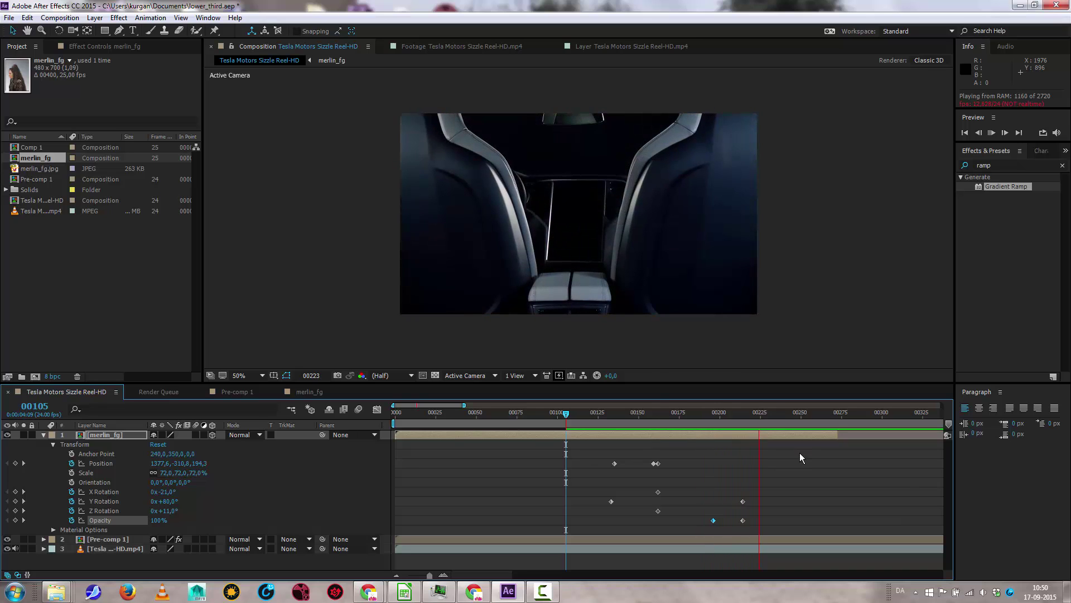
key("space")
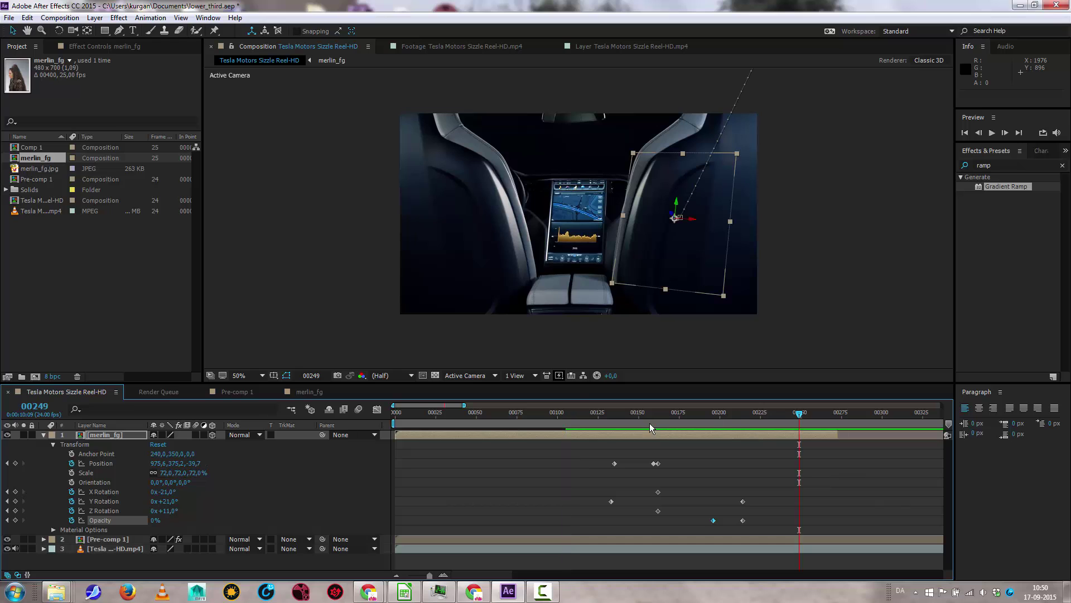
Step: At frame 135, move the off-screen merlin_fg card farther from the frame, to a position of about 1415, -343, 7
left_click_drag(811, 414, 615, 418)
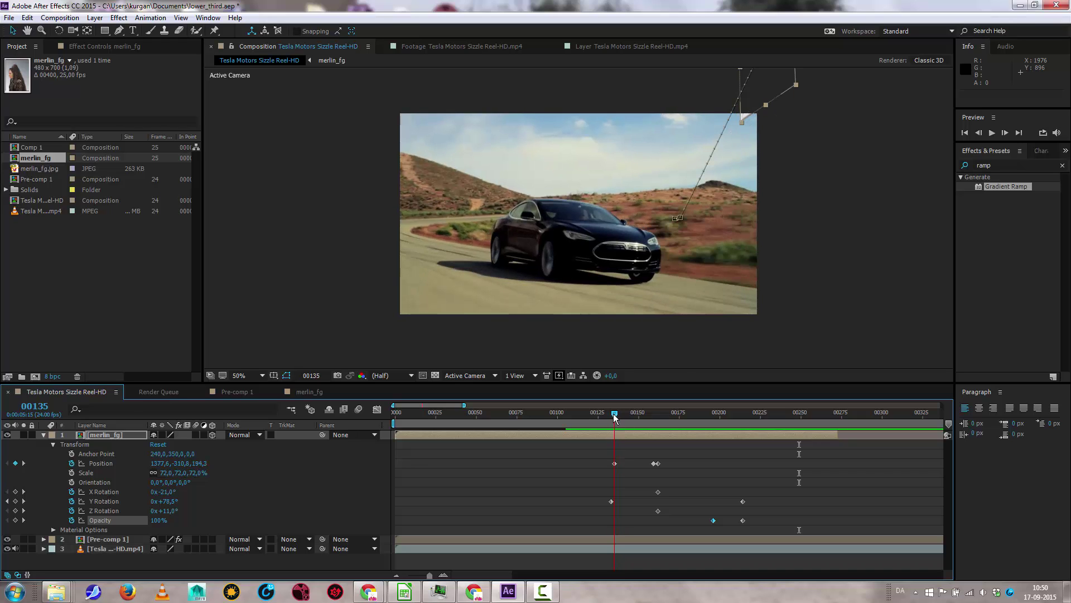
key("comma")
key("comma")
key("comma")
key("comma")
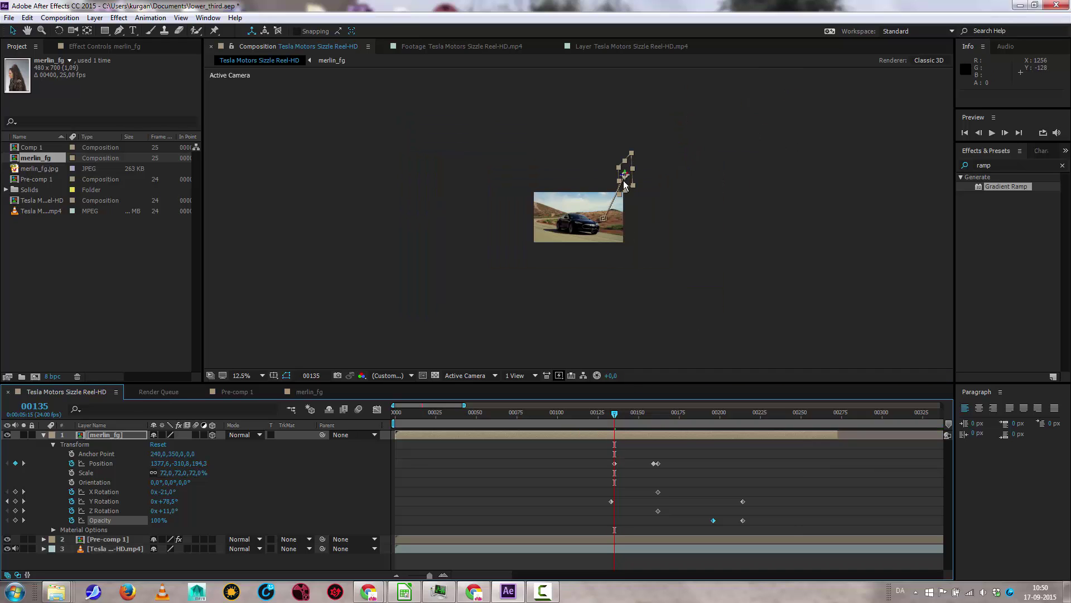
left_click_drag(624, 179, 638, 170)
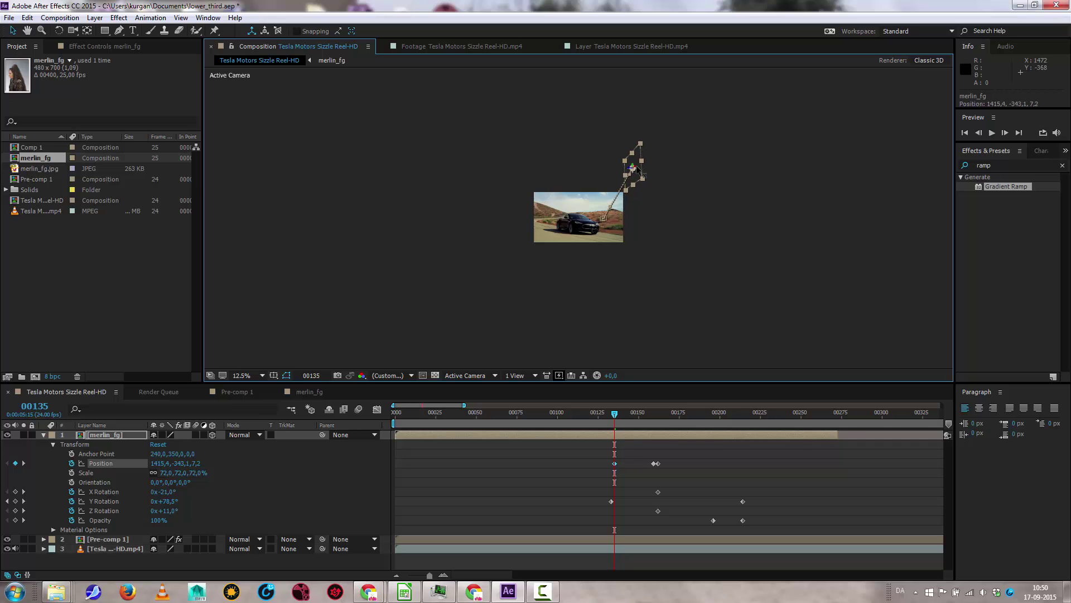
Step: Enlarge the composition view again, play the card's animation from frame 135 and inspect it around frame 192
key("slash")
key("shift+slash")
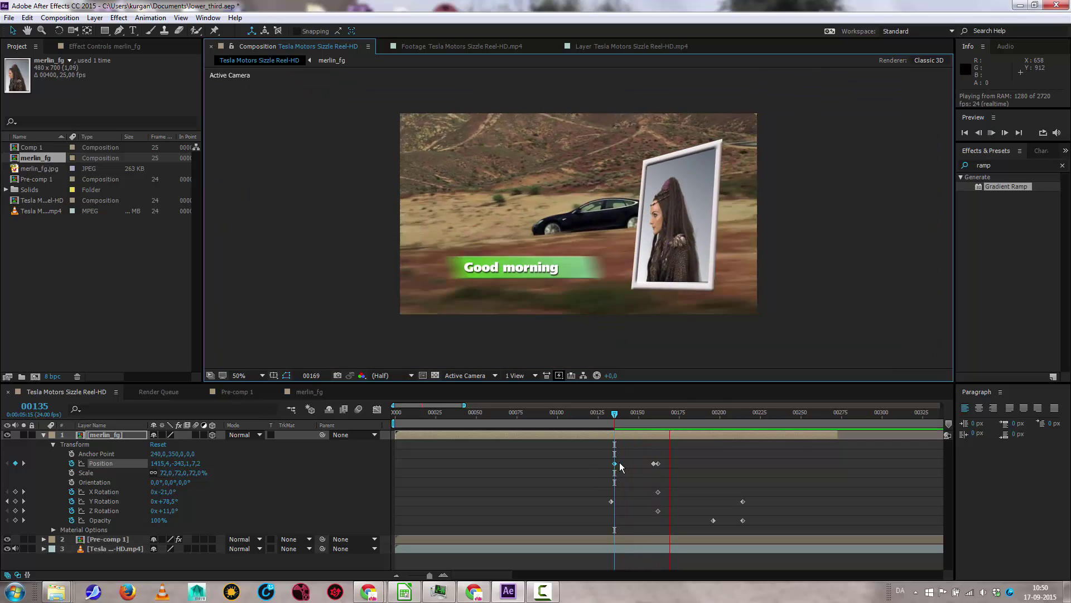
key("space")
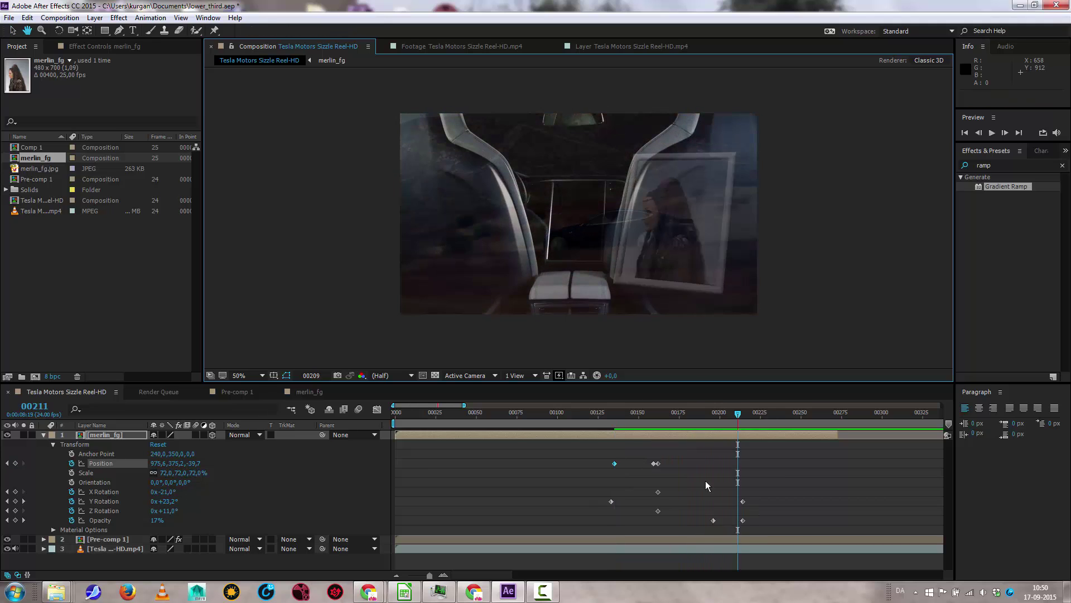
left_click_drag(737, 415, 707, 416)
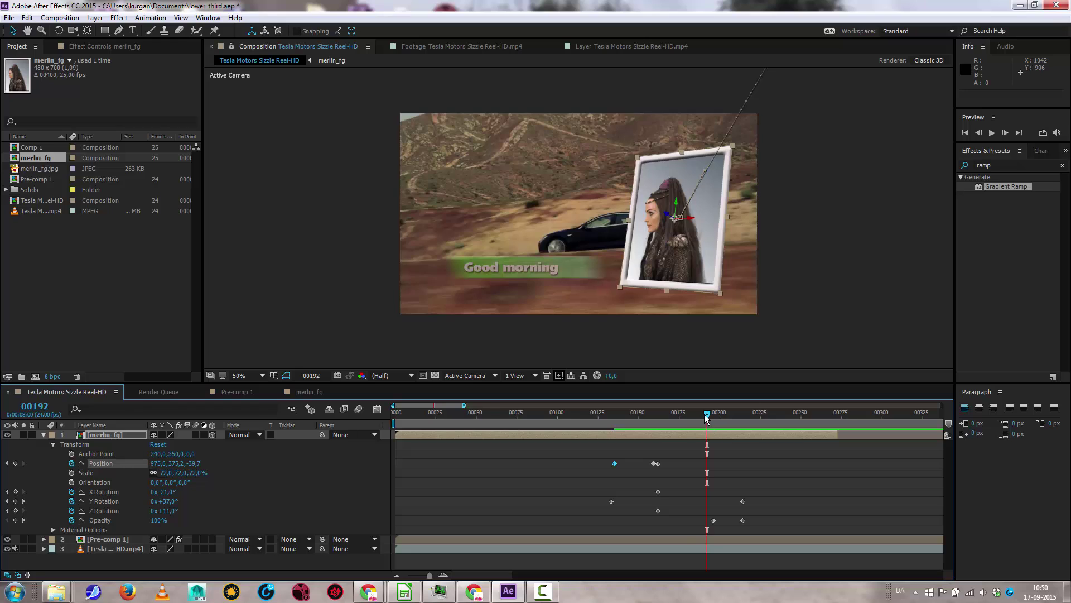
Step: At frame 179, open the merlin_fg composition and draw a wide rectangle shape about 128 px tall across the middle of the portrait
left_click_drag(706, 418, 686, 414)
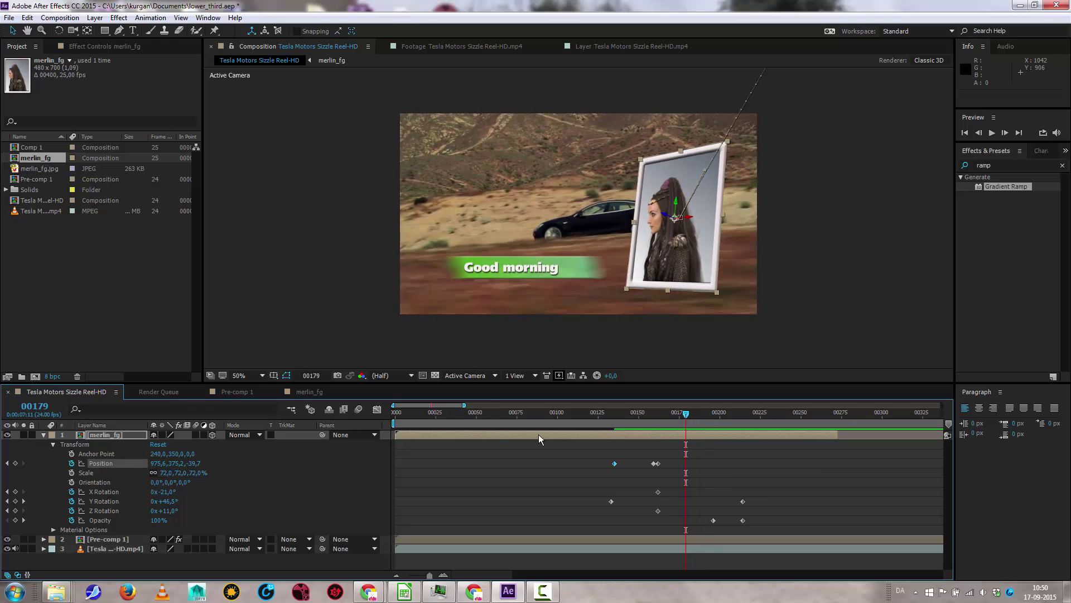
double_click(79, 436)
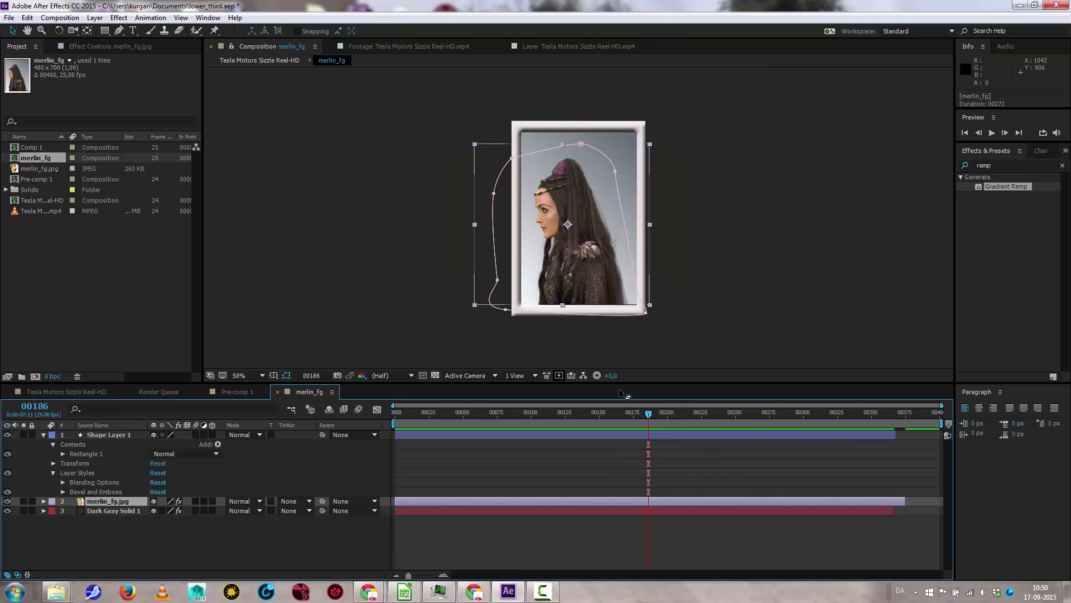
left_click(442, 343)
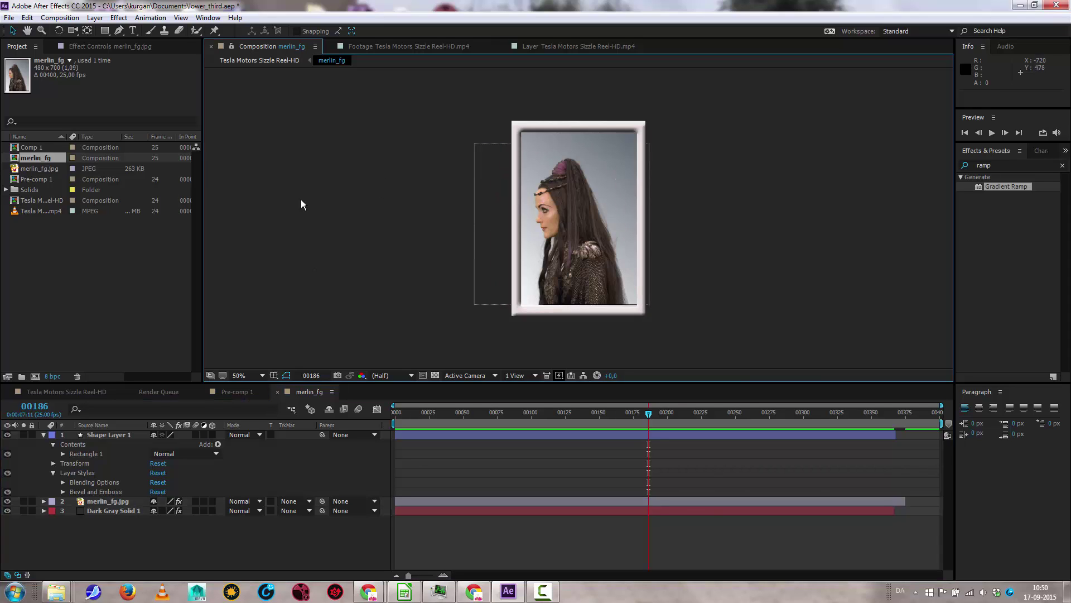
left_click(107, 32)
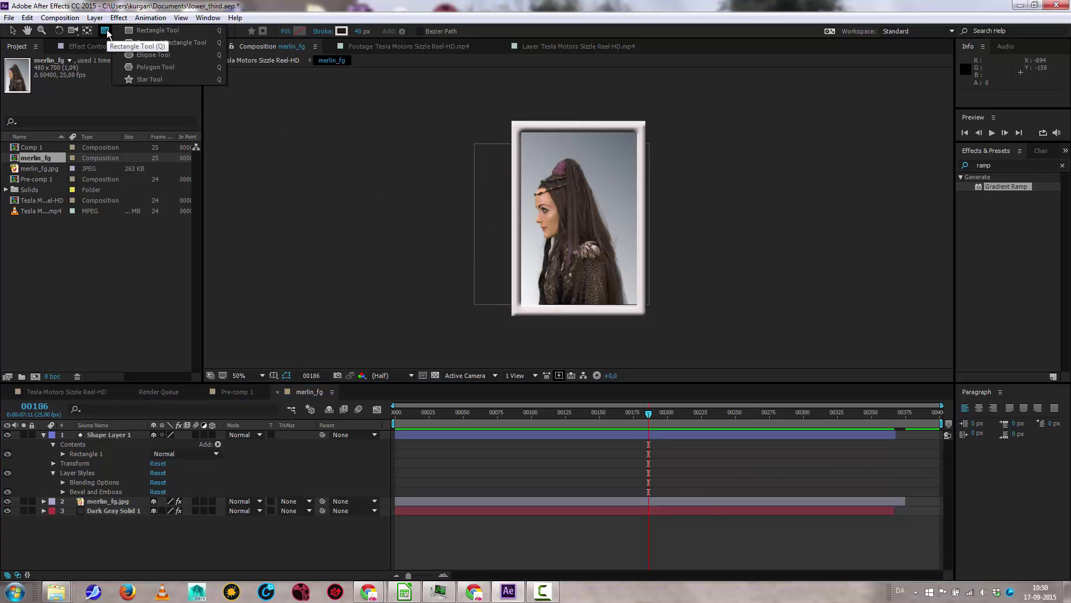
left_click_drag(430, 220, 712, 255)
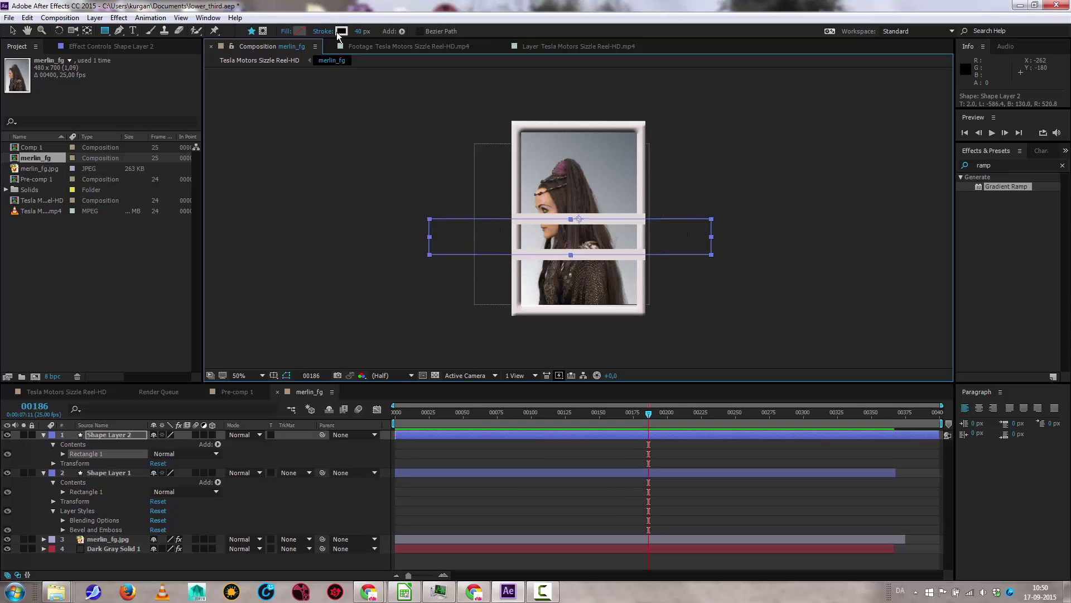
Step: Change the fill type of the new rectangle on Shape Layer 2 to Linear Gradient
left_click(300, 31)
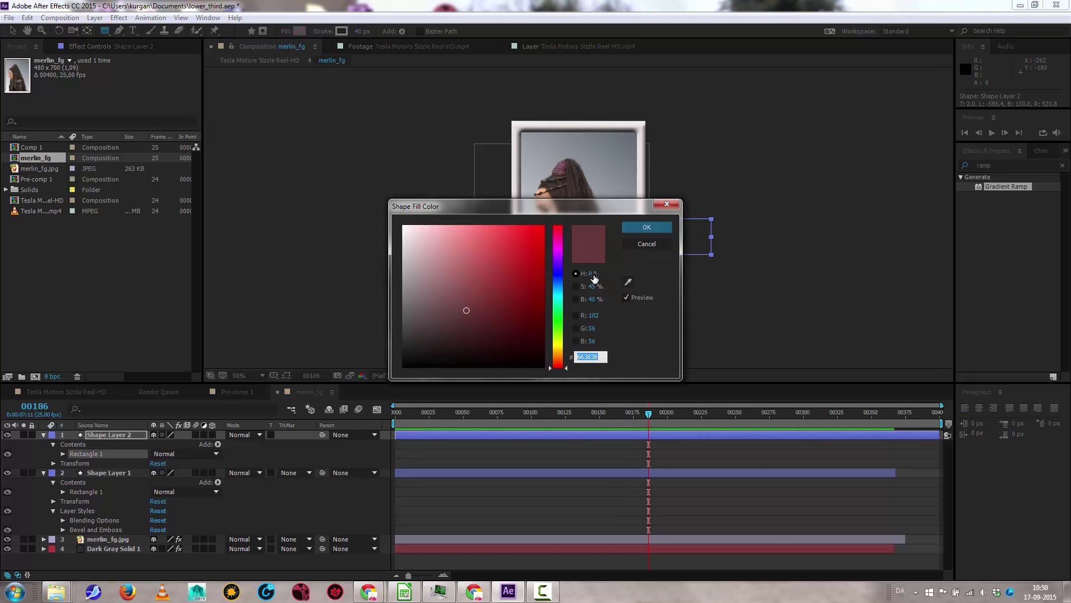
left_click(647, 226)
left_click(285, 31)
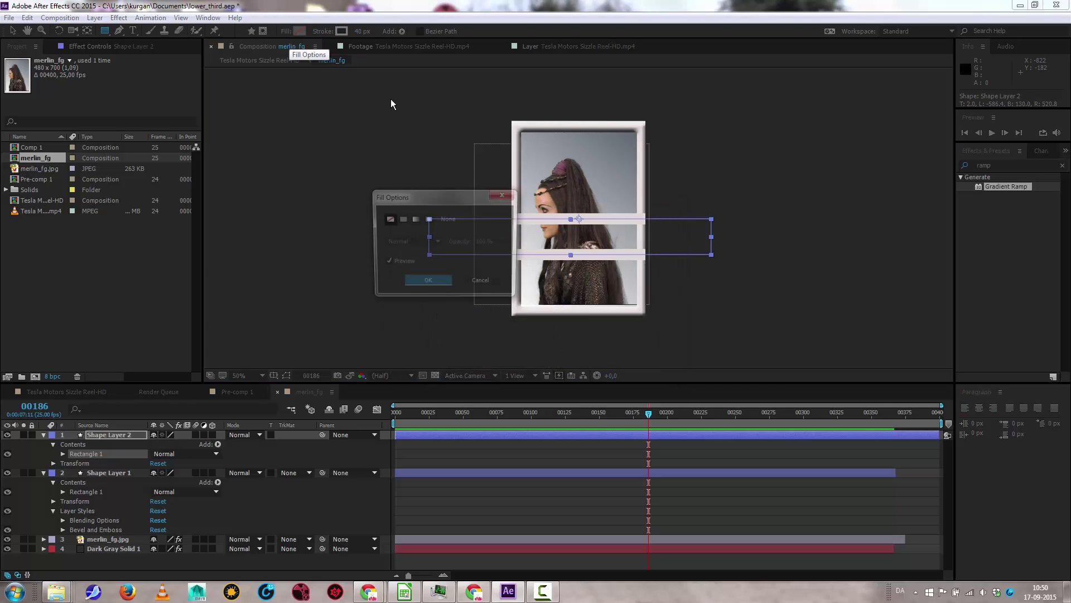
left_click(402, 219)
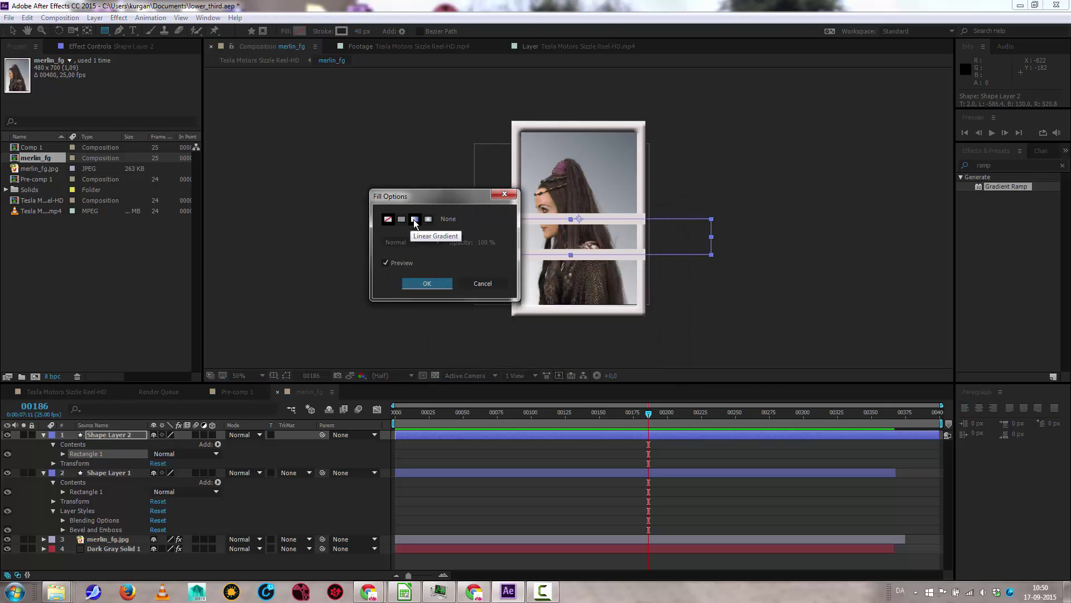
left_click(414, 219)
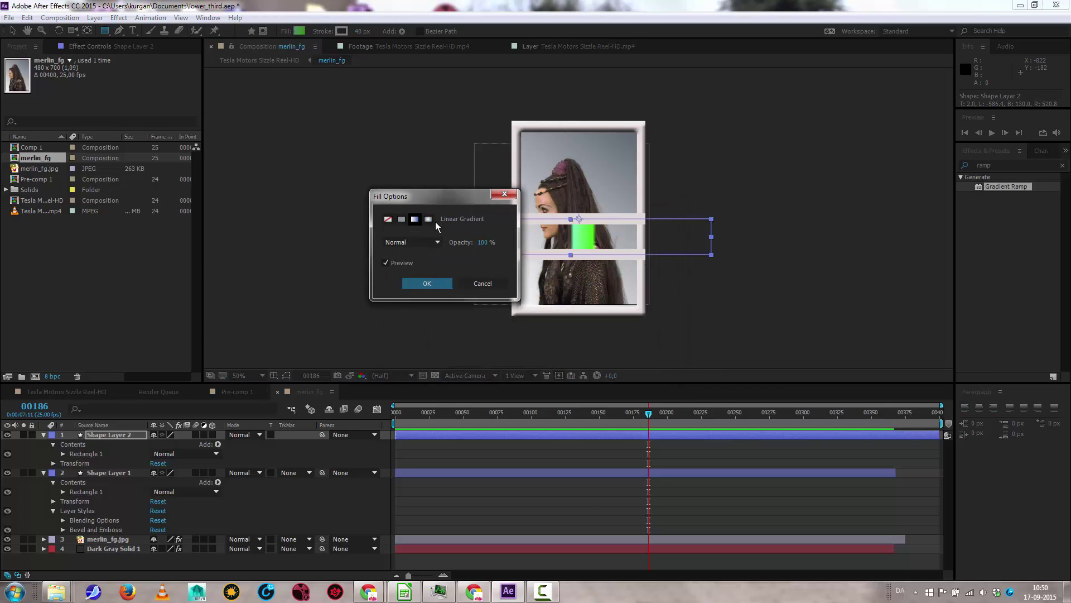
left_click(433, 285)
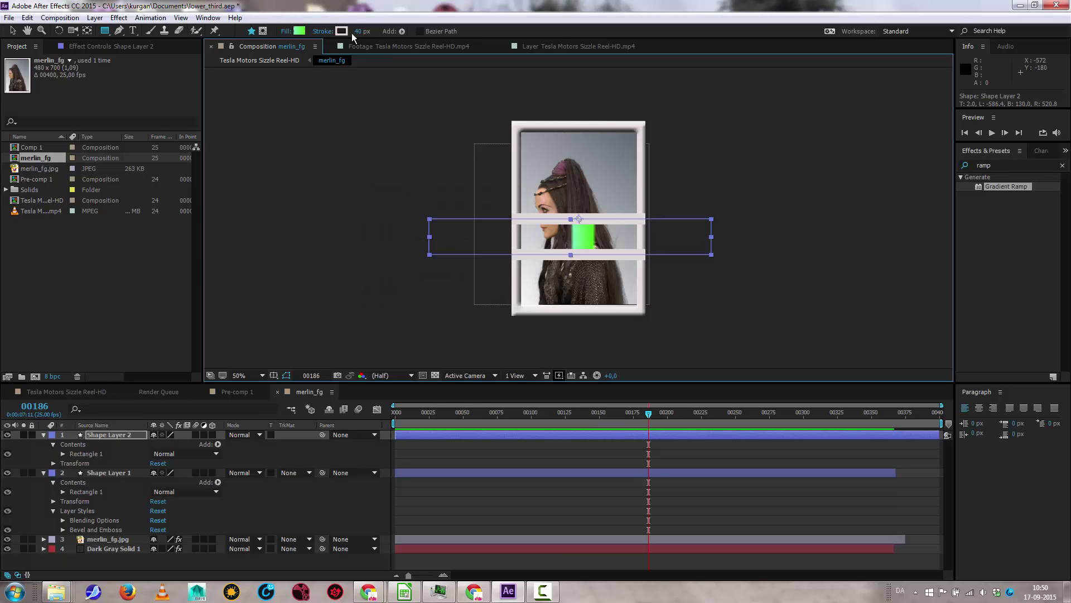
Step: Set the rectangle's stroke width to 0 px and reorient its gradient to run vertically from the upper to the lower edge
left_click_drag(360, 32, 119, 34)
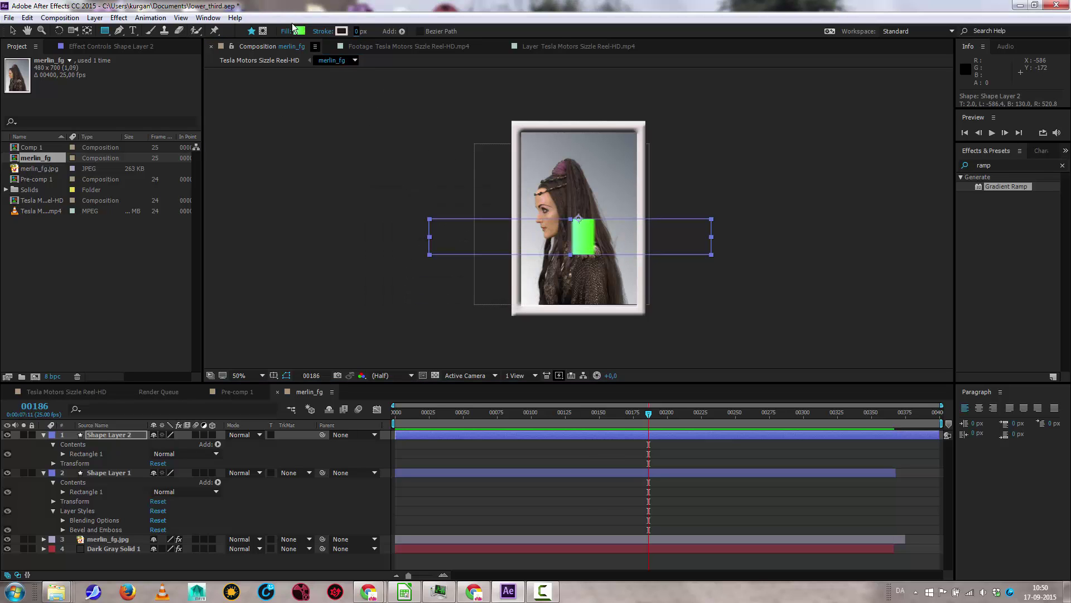
left_click(13, 31)
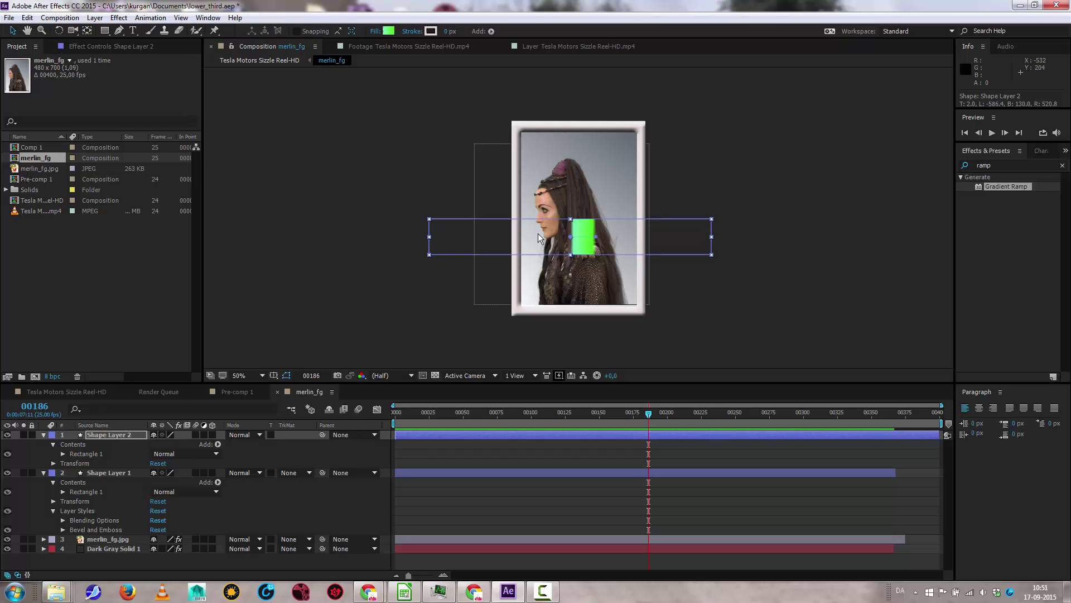
left_click_drag(594, 220, 571, 255)
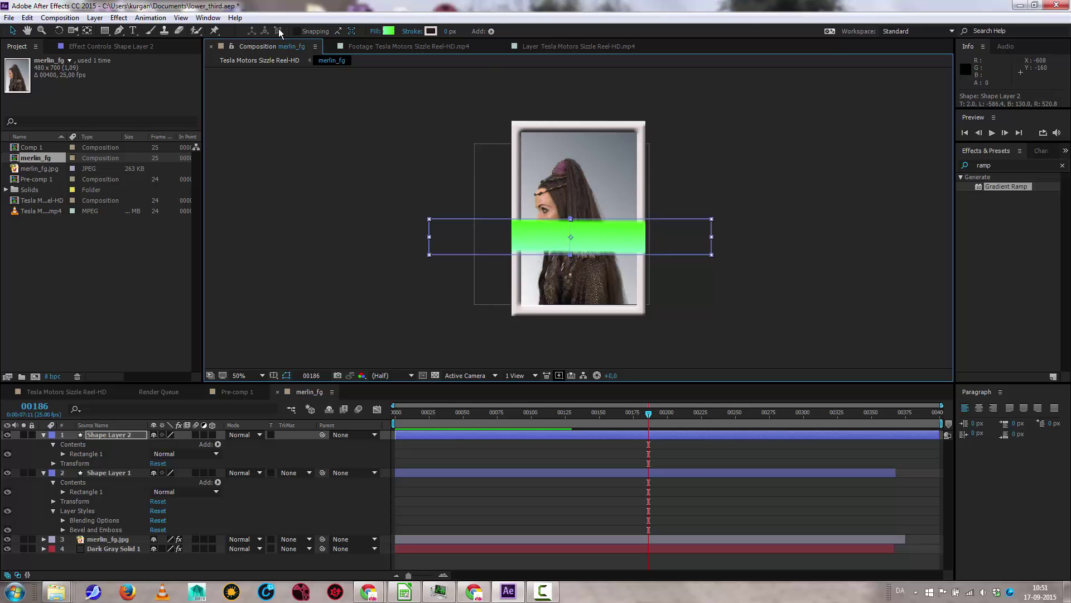
Step: Color both end stops of the rectangle's gradient black (000000) and add a white (FFFFFF) stop midway, at 49.8%
left_click(388, 31)
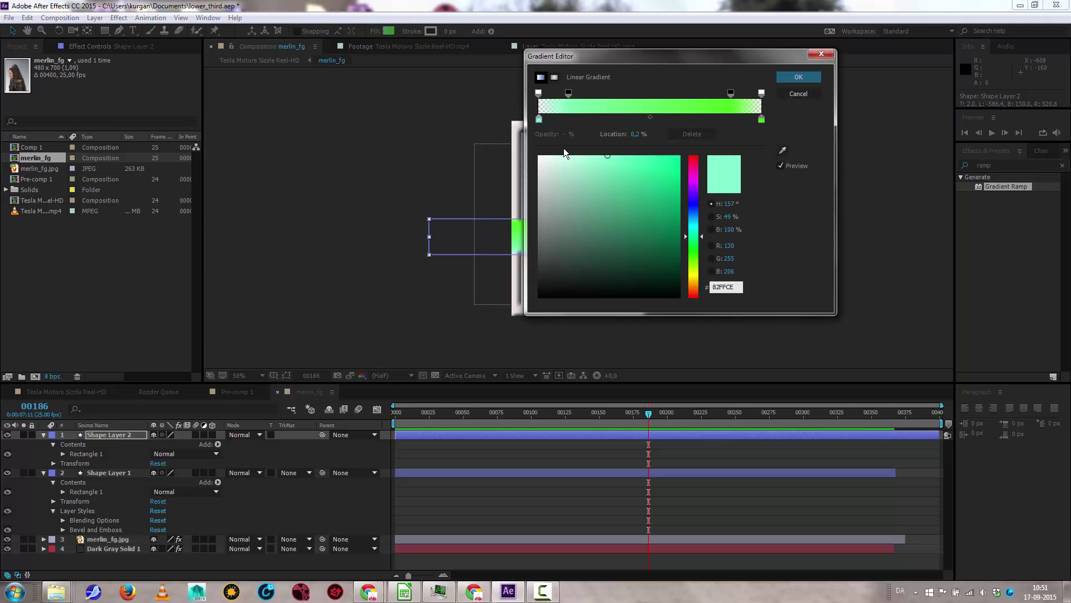
left_click(539, 122)
left_click_drag(585, 309, 539, 298)
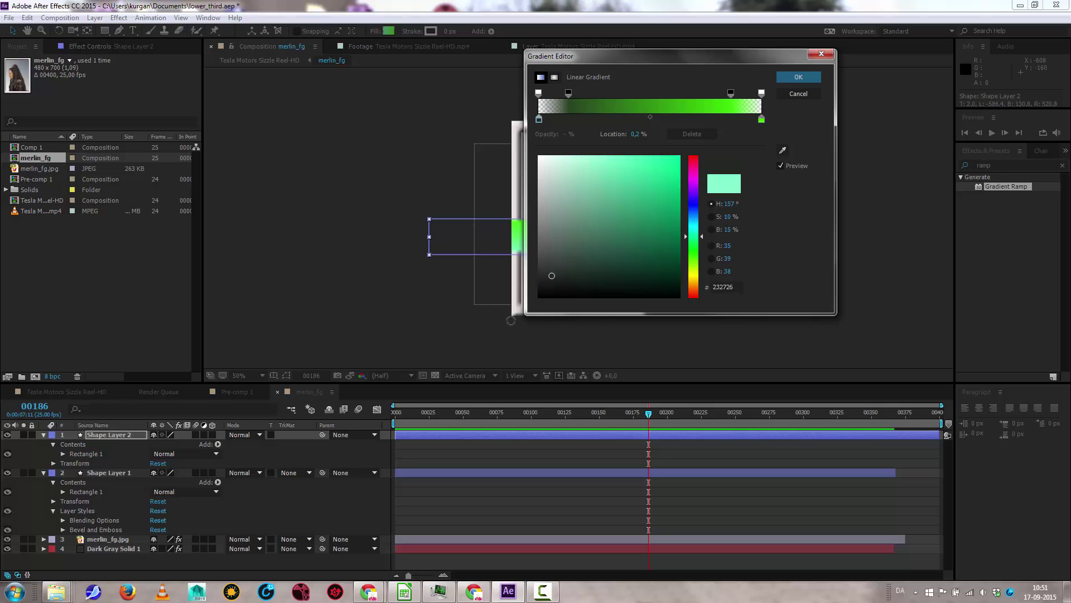
left_click(762, 120)
left_click_drag(614, 292, 539, 298)
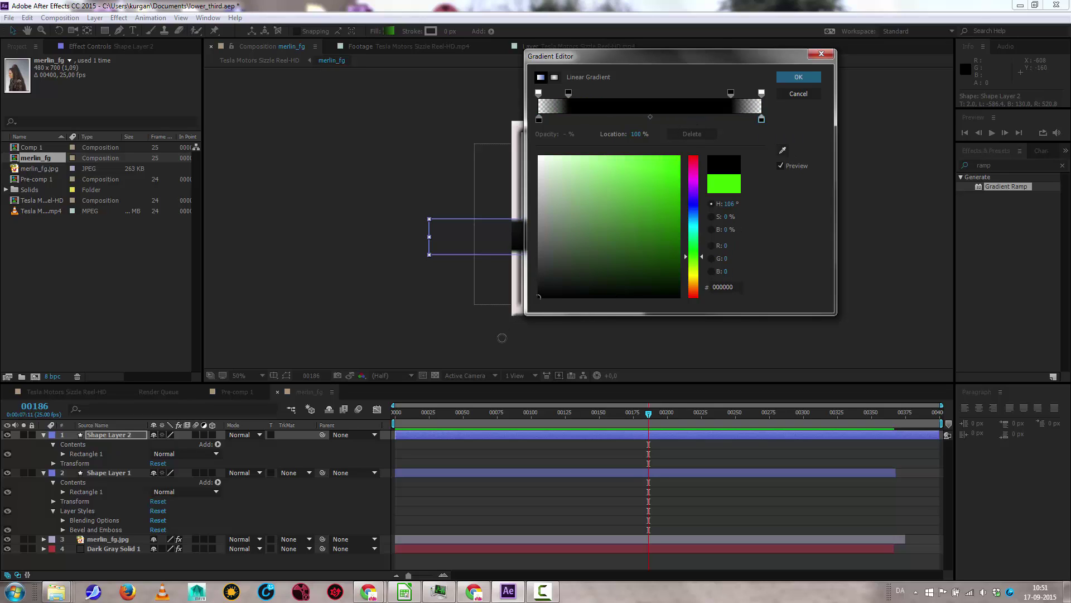
left_click(653, 119)
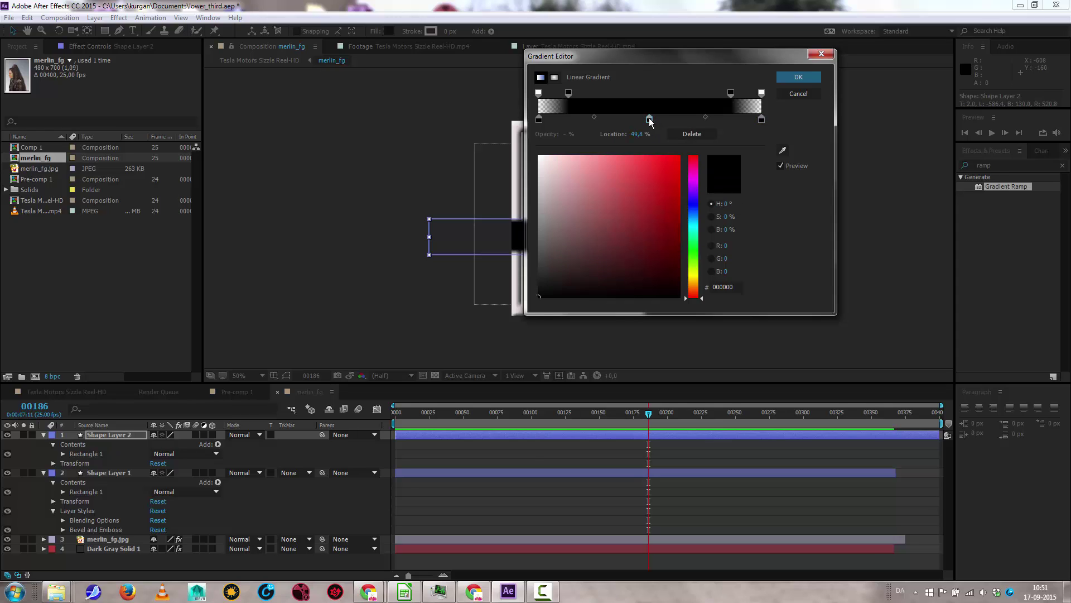
left_click_drag(549, 184, 538, 154)
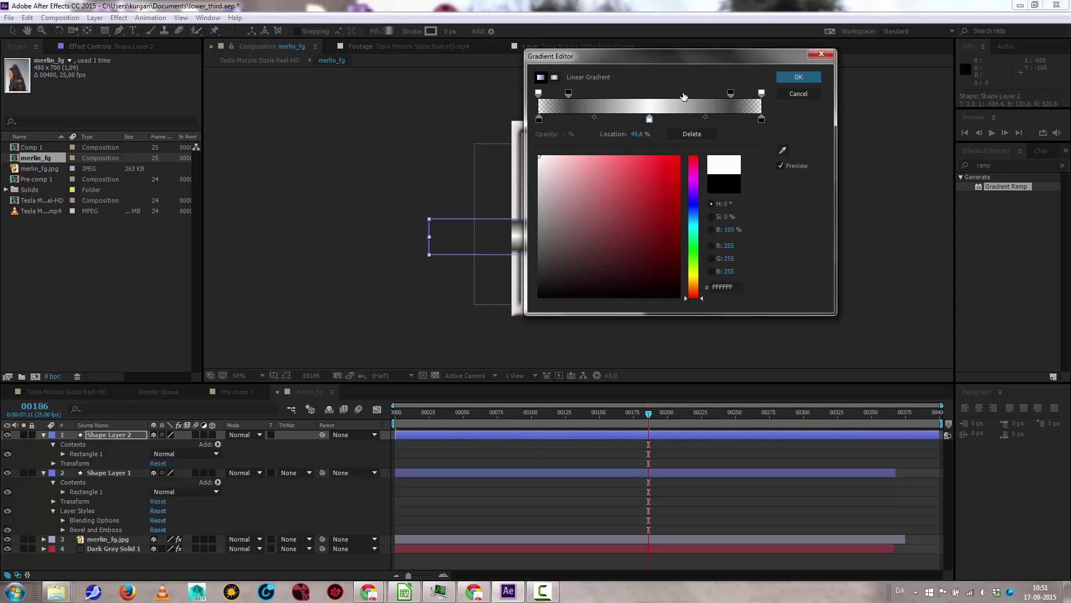
Step: Remove the two inner opacity stops from the gradient, keeping only the end ones
left_click(730, 95)
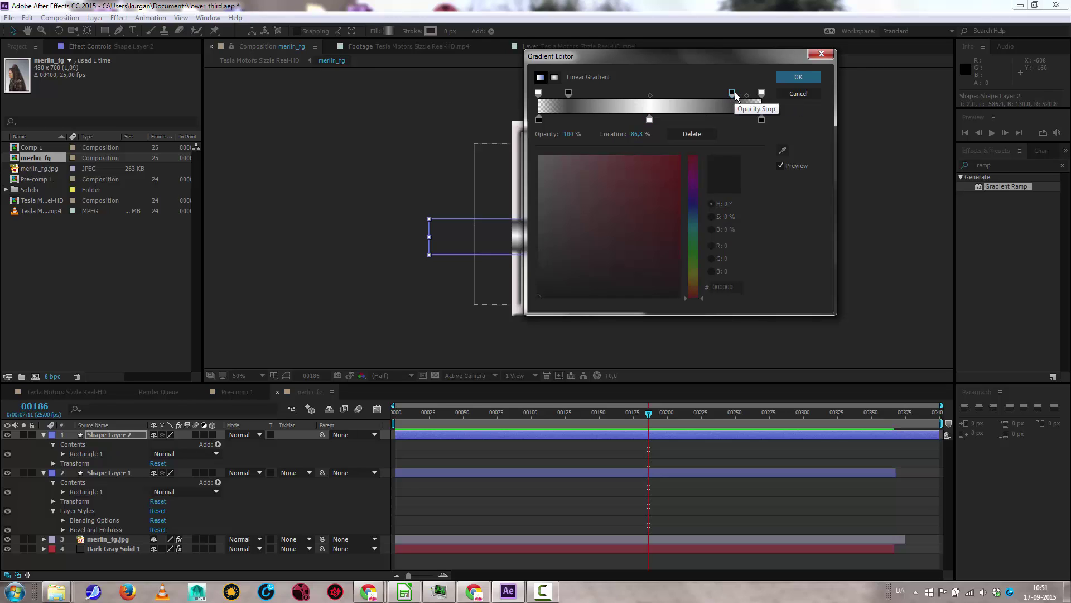
key("Delete")
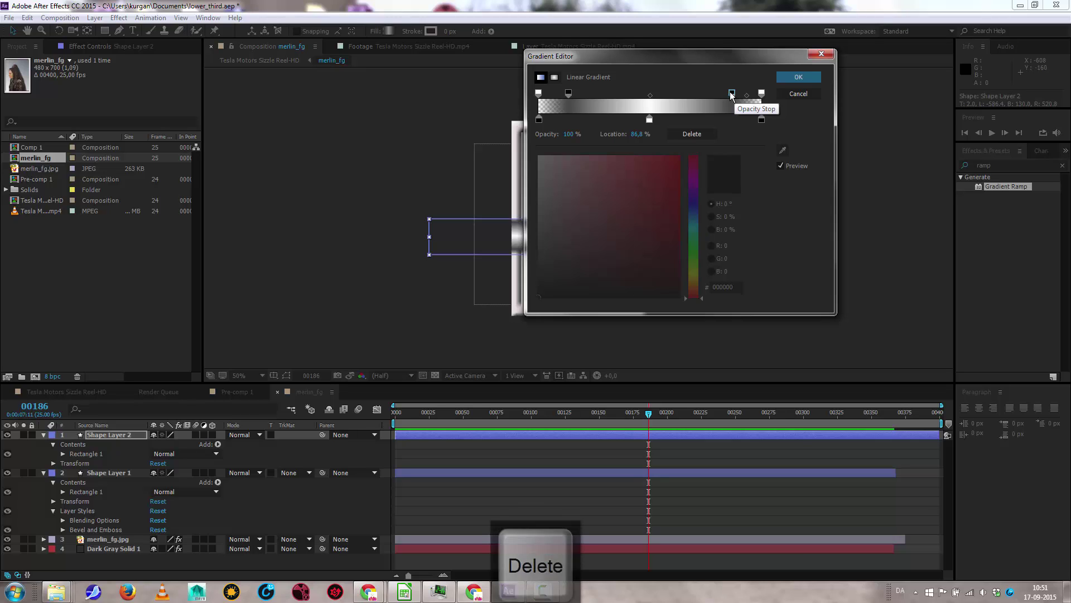
key("BackSpace")
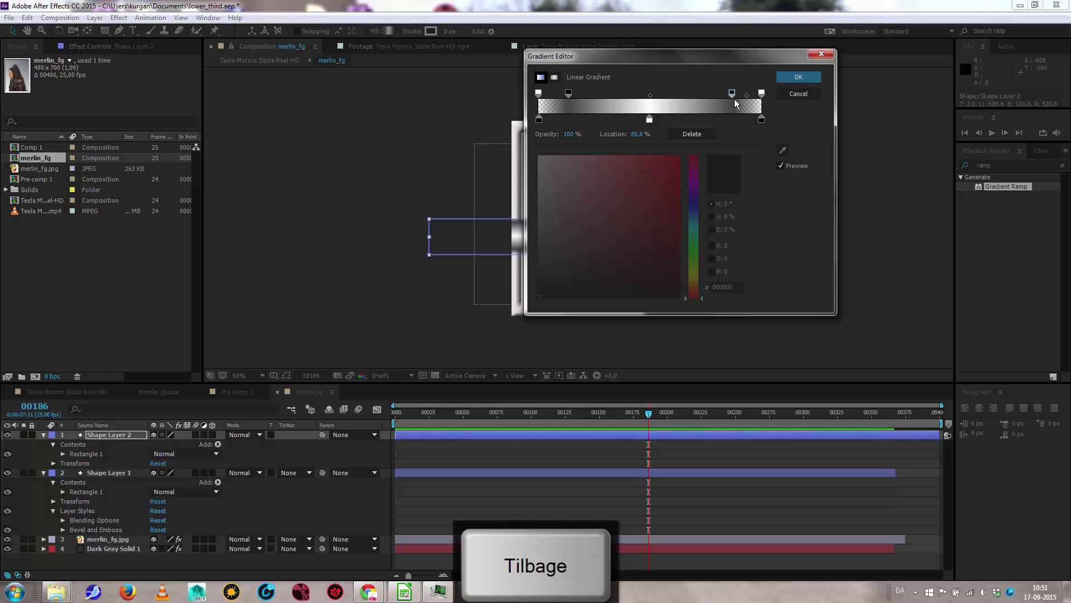
left_click_drag(731, 96, 677, 123)
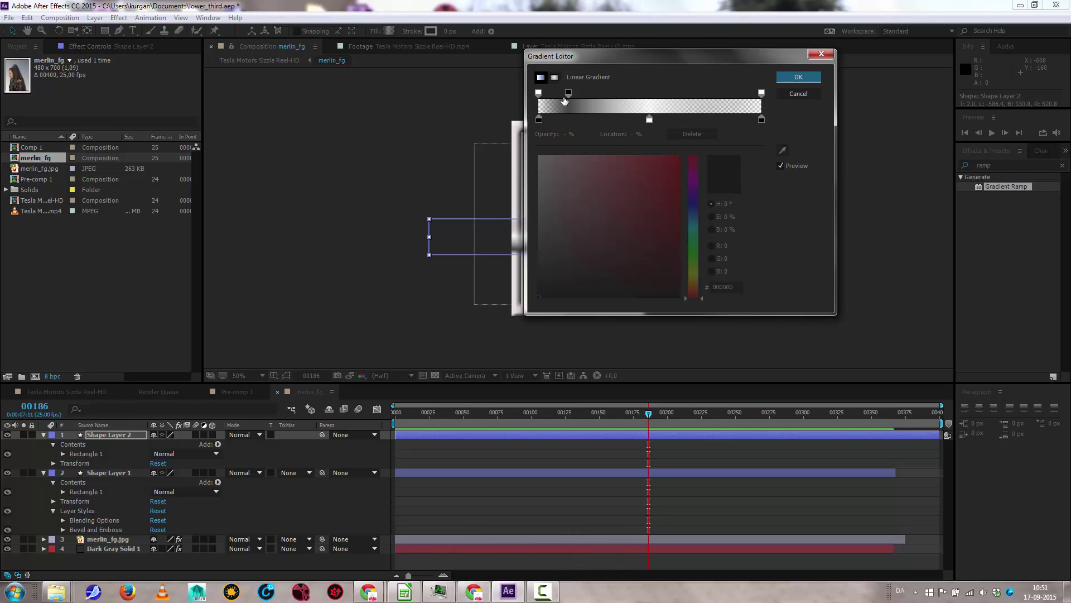
left_click(570, 93)
left_click(692, 134)
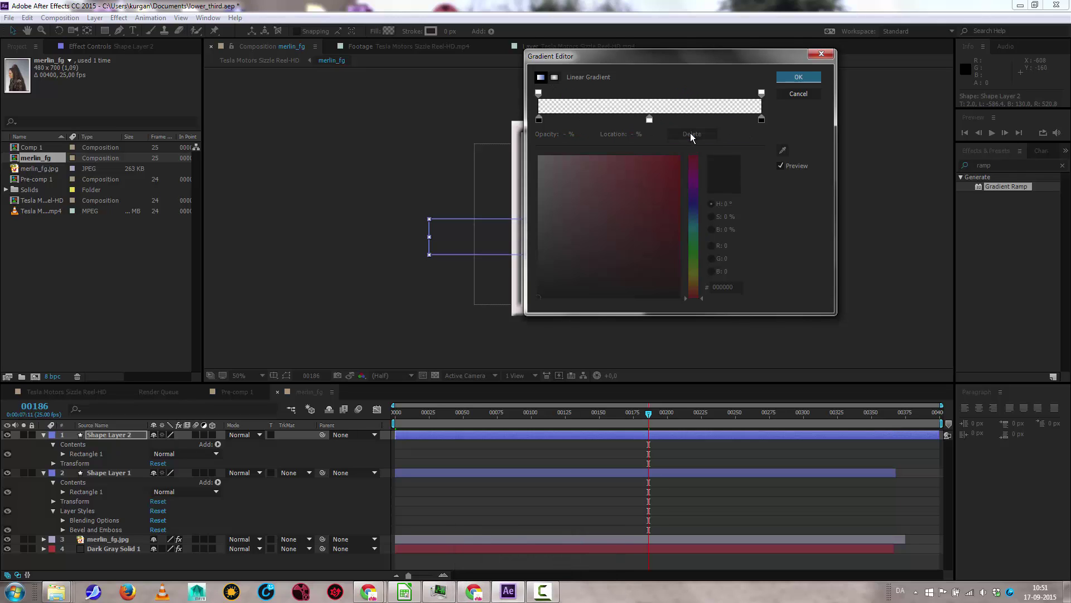
Step: Add an opacity stop at 49.3% of the gradient, set it to 100% opacity and apply the gradient
left_click(648, 93)
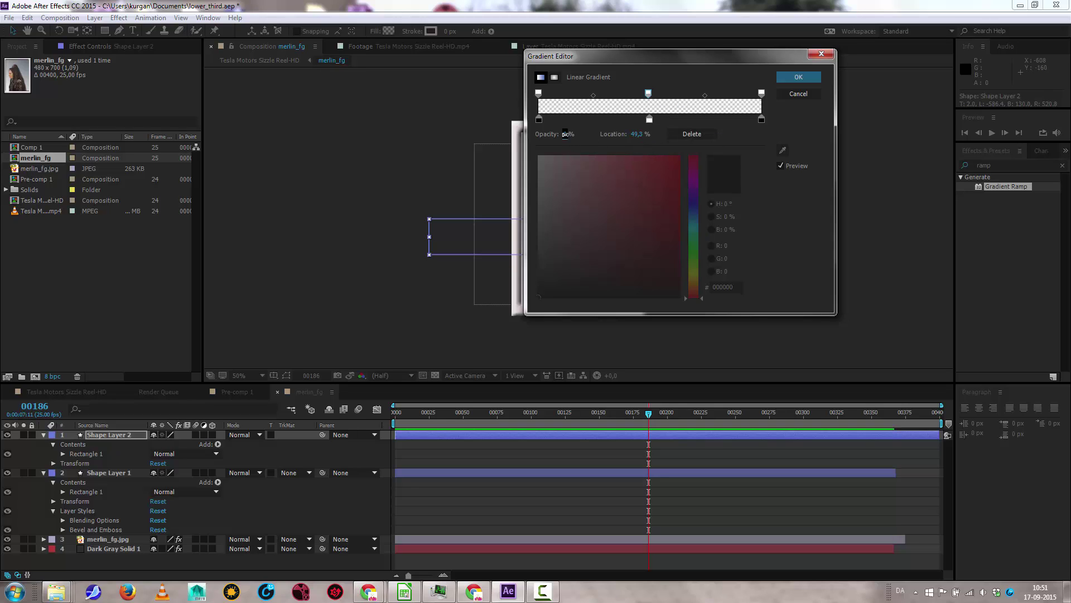
left_click_drag(565, 134, 877, 135)
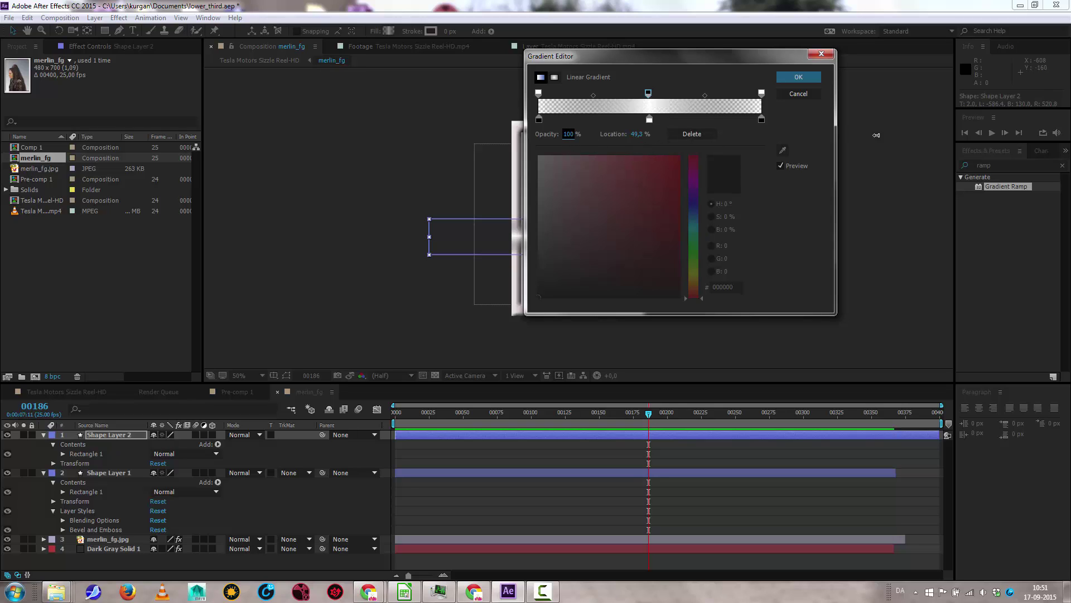
left_click(798, 78)
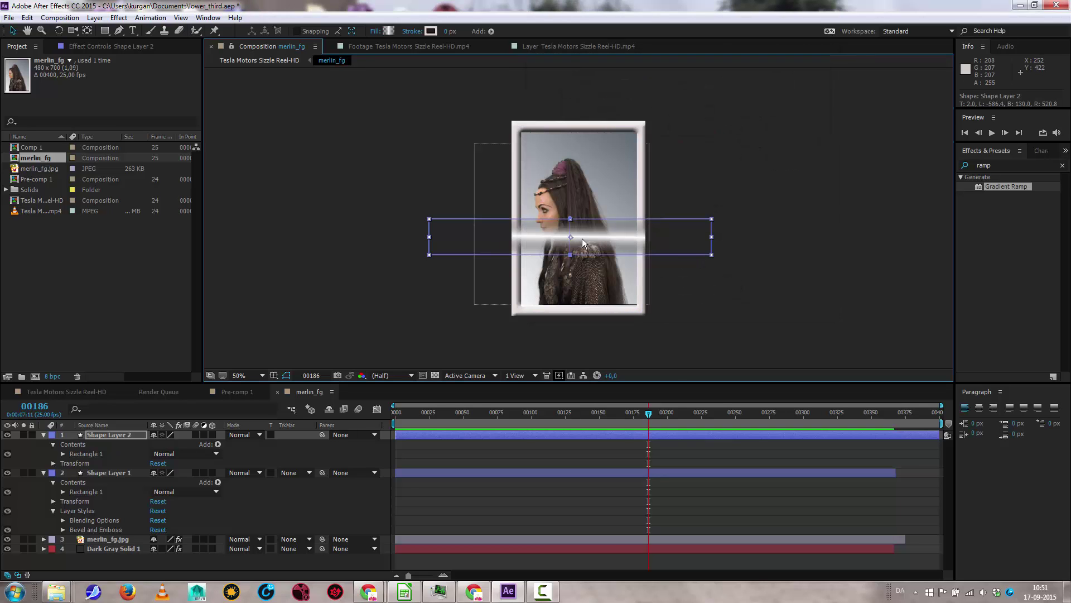
Step: Widen the gradient's opaque band by shifting the central opacity stop toward the start and adding a 100% opacity stop at 64%
left_click(389, 31)
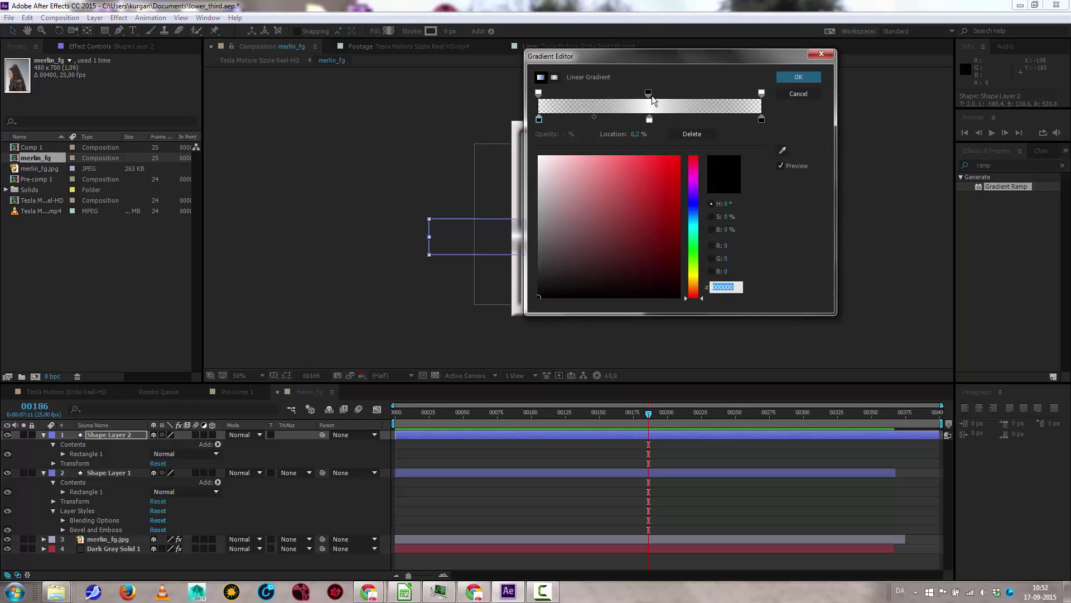
left_click_drag(636, 94, 619, 95)
left_click(681, 94)
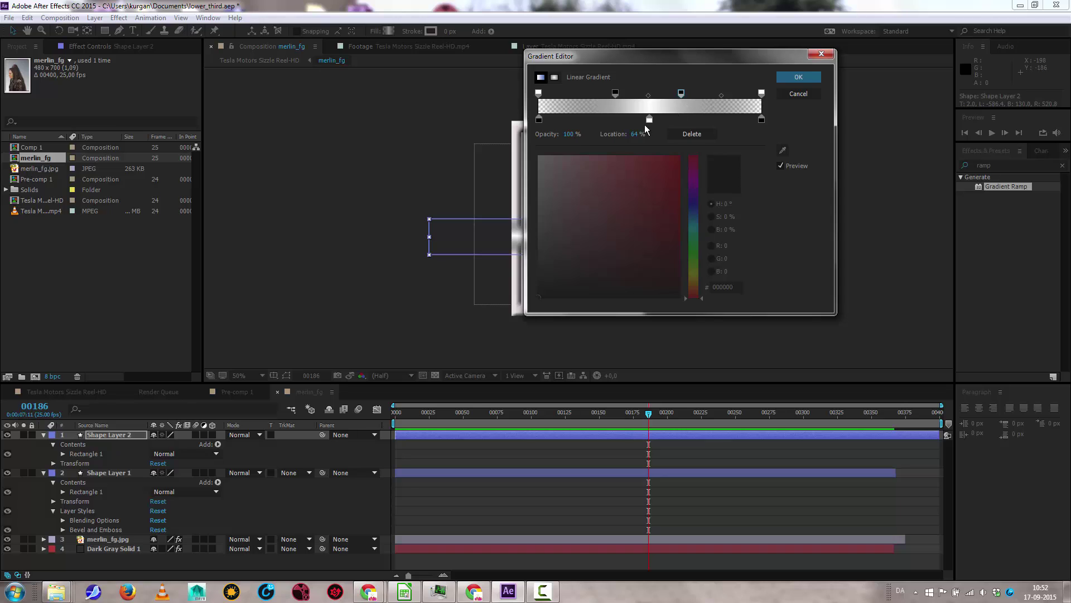
left_click(809, 79)
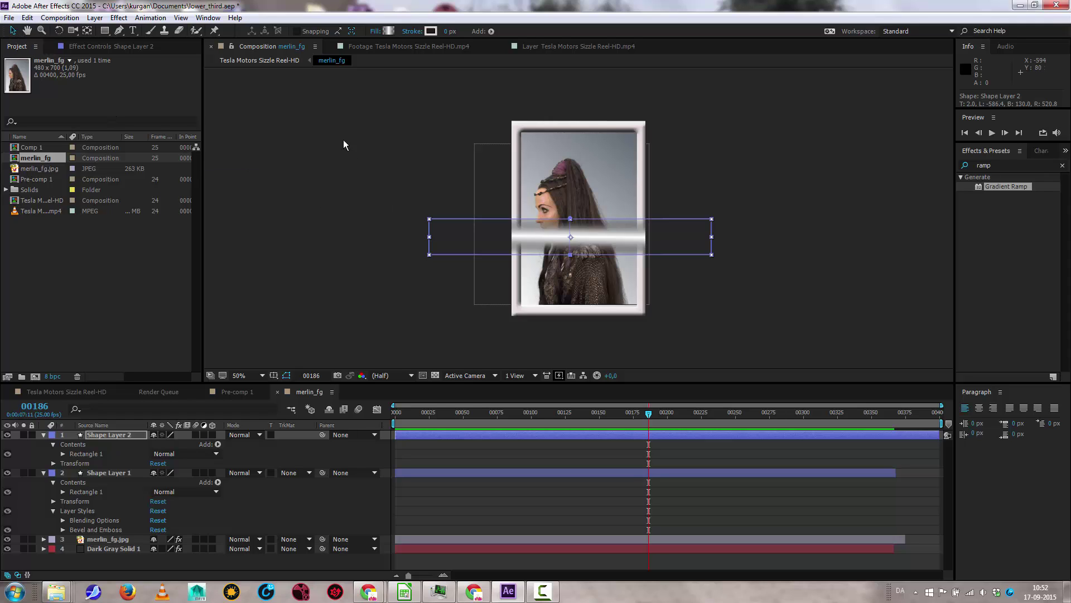
Step: Move the gradient bar on Shape Layer 2 below the card, to a position of about 66, 702
left_click(347, 251)
left_click(452, 241)
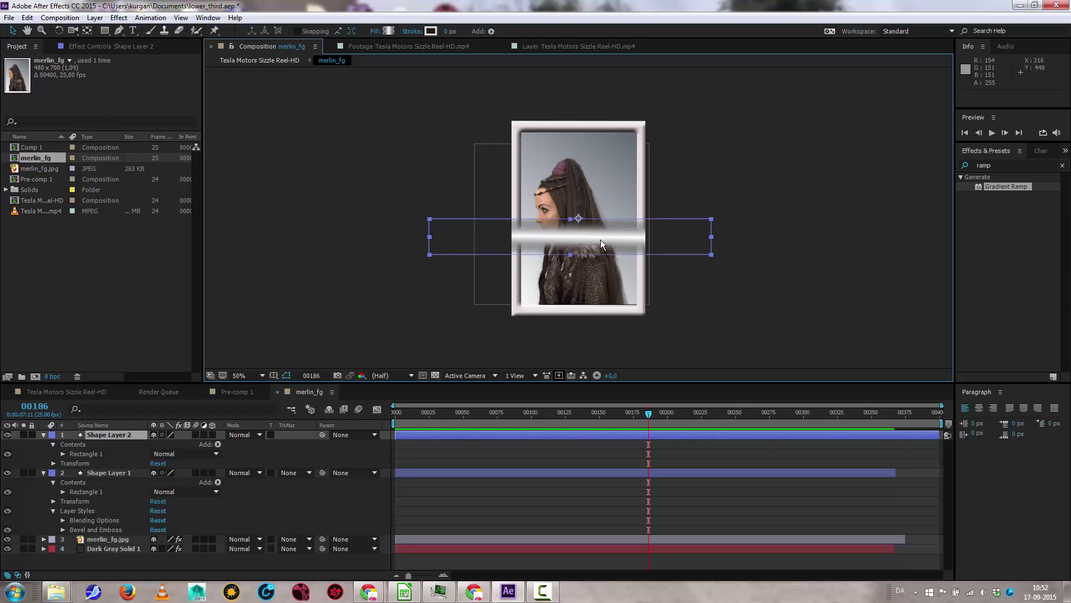
left_click_drag(601, 241, 552, 338)
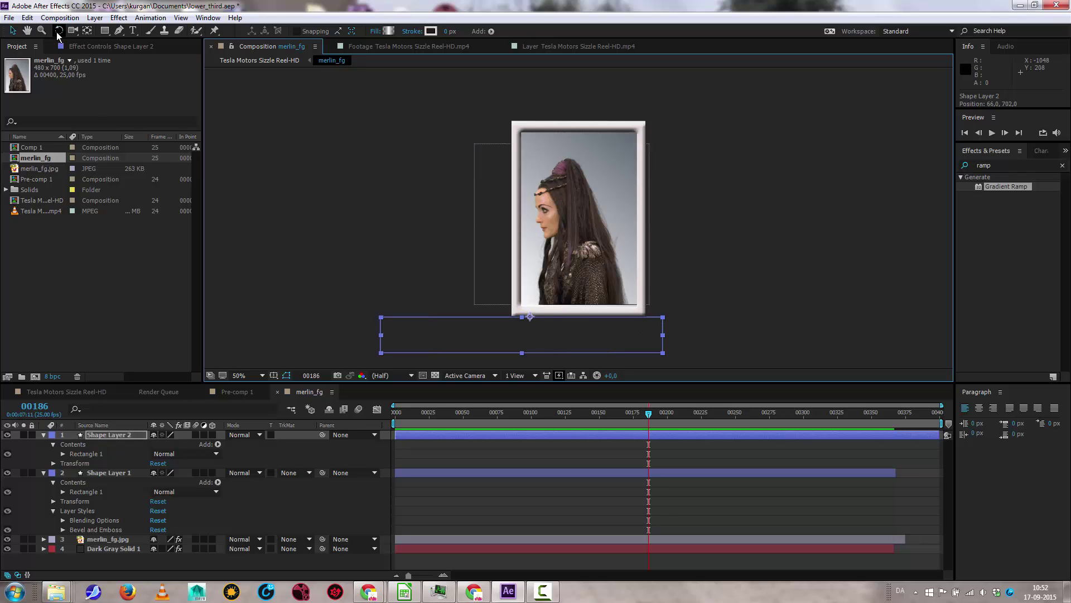
Step: Rotate the gradient bar clockwise to about 18.2° with the Rotation tool
key("w")
left_click_drag(667, 320, 647, 364)
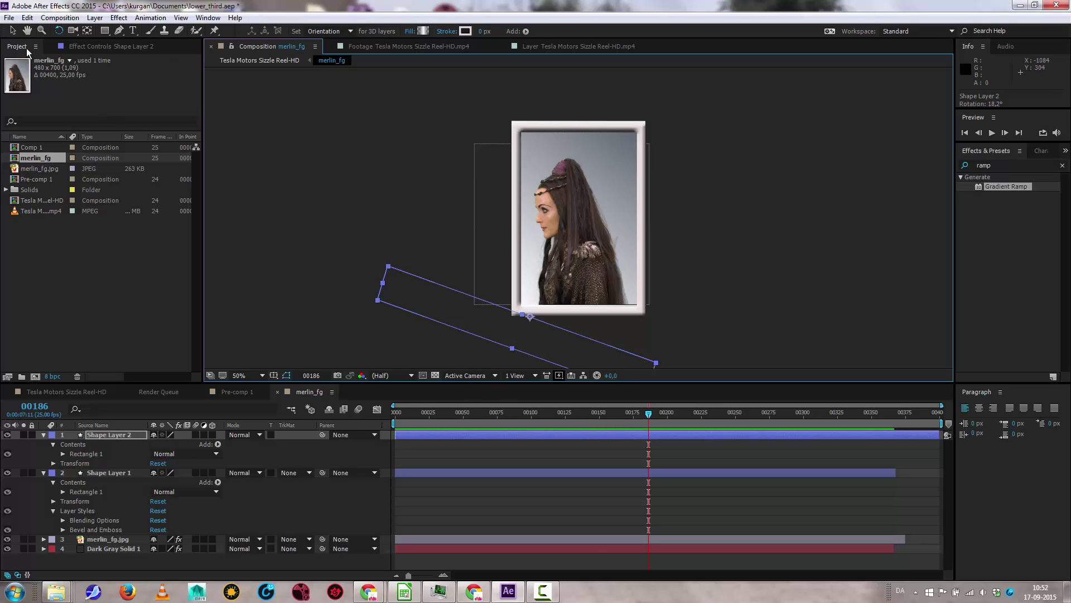
left_click(12, 31)
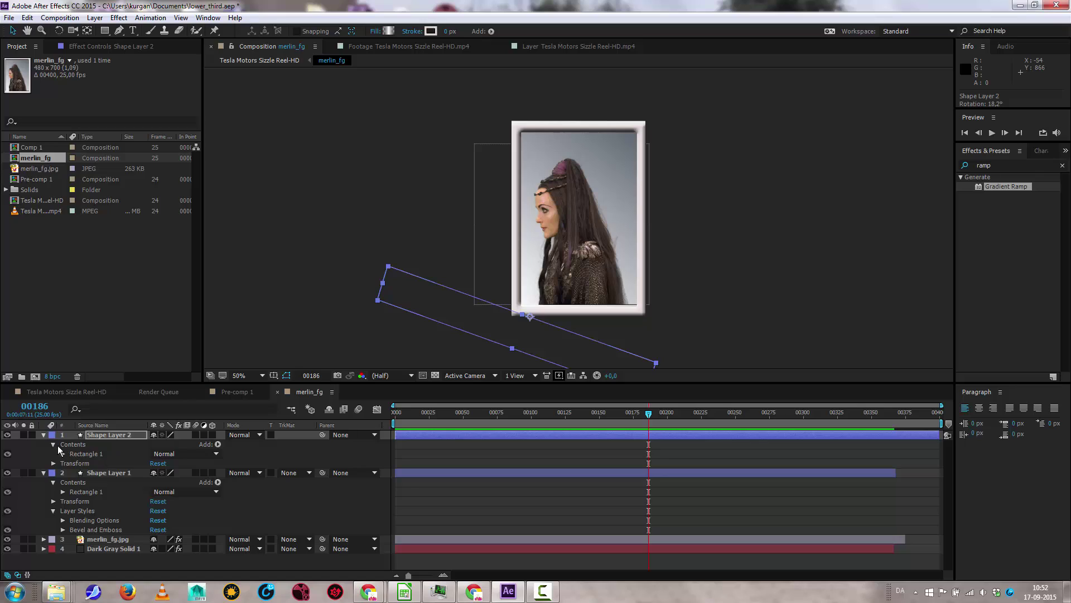
Step: Expand the Transform properties of Shape Layer 2 in the merlin_fg timeline
left_click(65, 464)
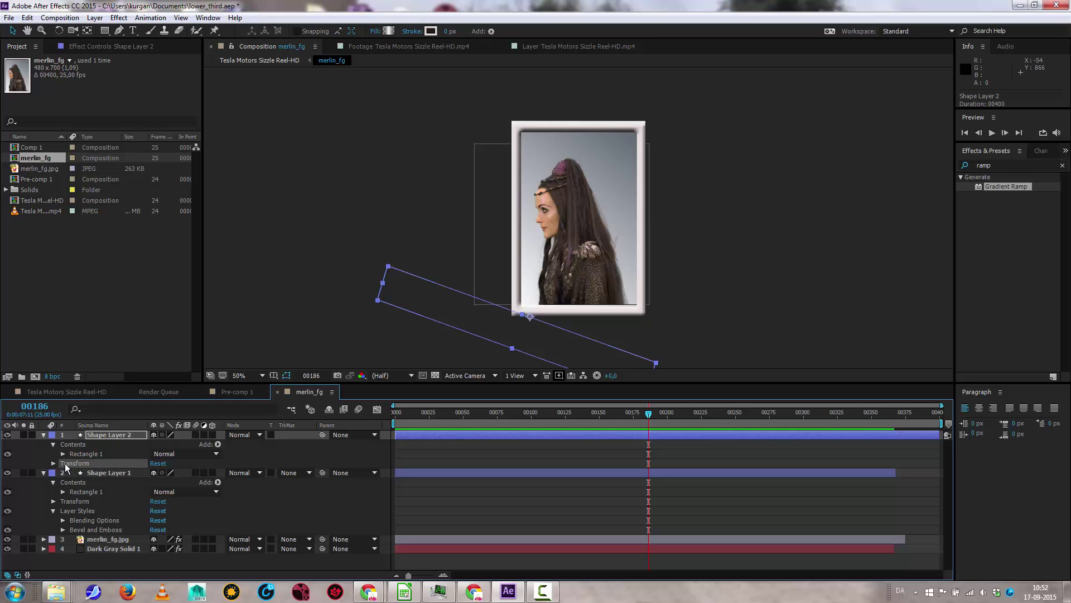
key("p")
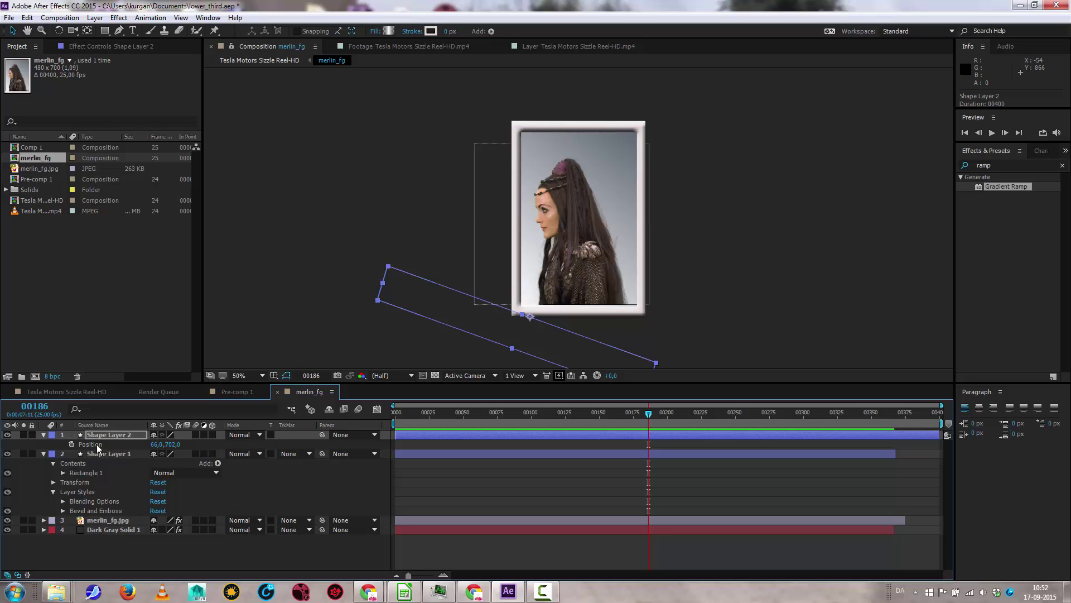
key("t")
left_click(44, 435)
left_click(43, 435)
left_click(75, 453)
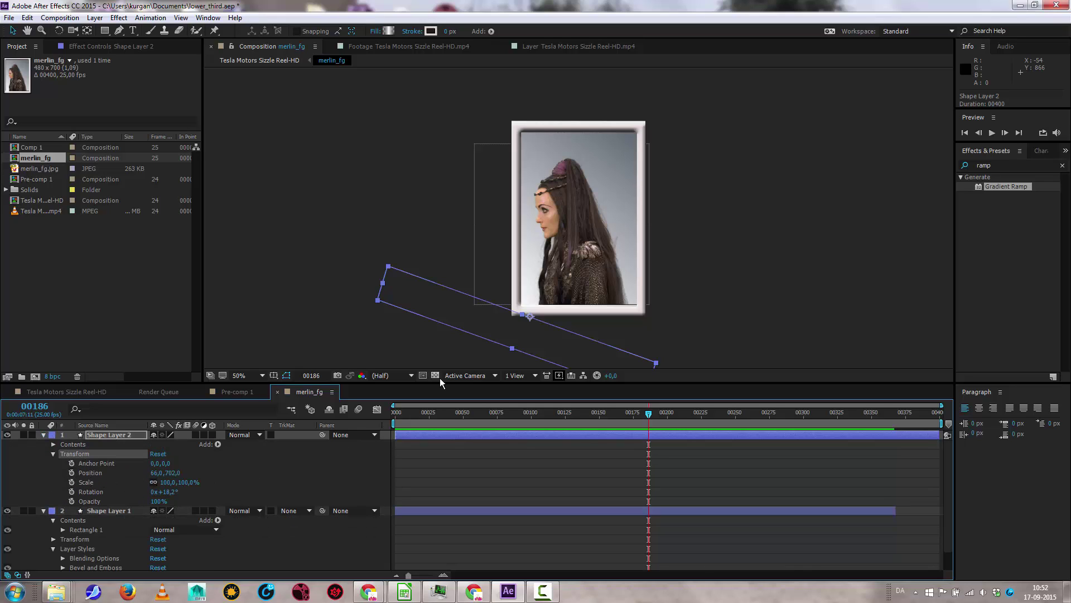
Step: Nudge the gradient bar on Shape Layer 2 further below the card, to position 54, 722
left_click(90, 473)
key("shift+Down")
key("Left")
key("Left")
key("Left")
key("Left")
key("Left")
key("Left")
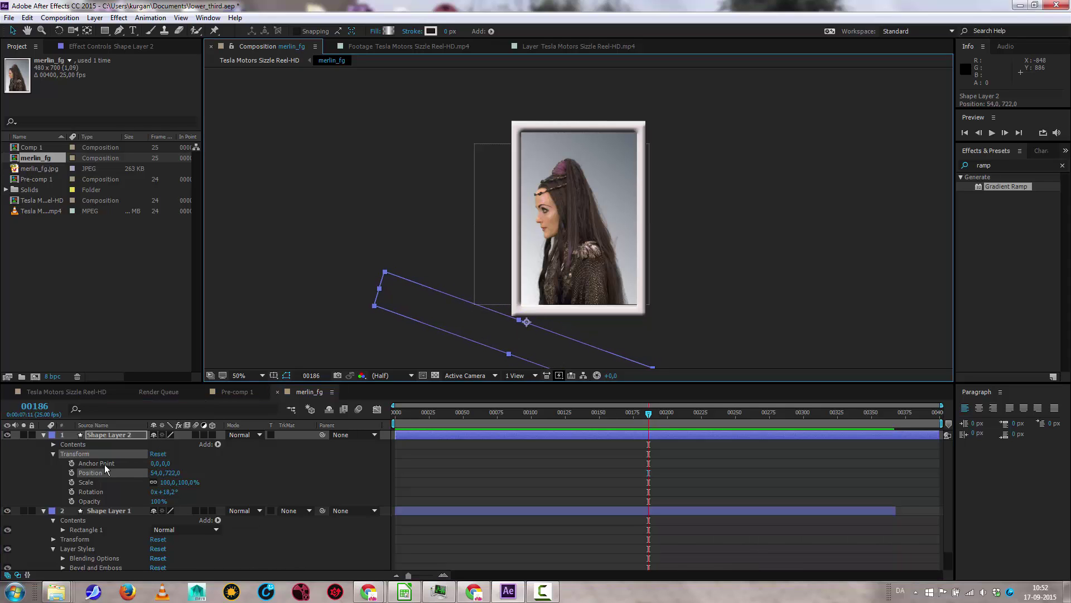
Step: Keyframe the gradient bar's Position at frame 186, and at frame 268 move it above the card to about 522, -122
left_click(72, 473)
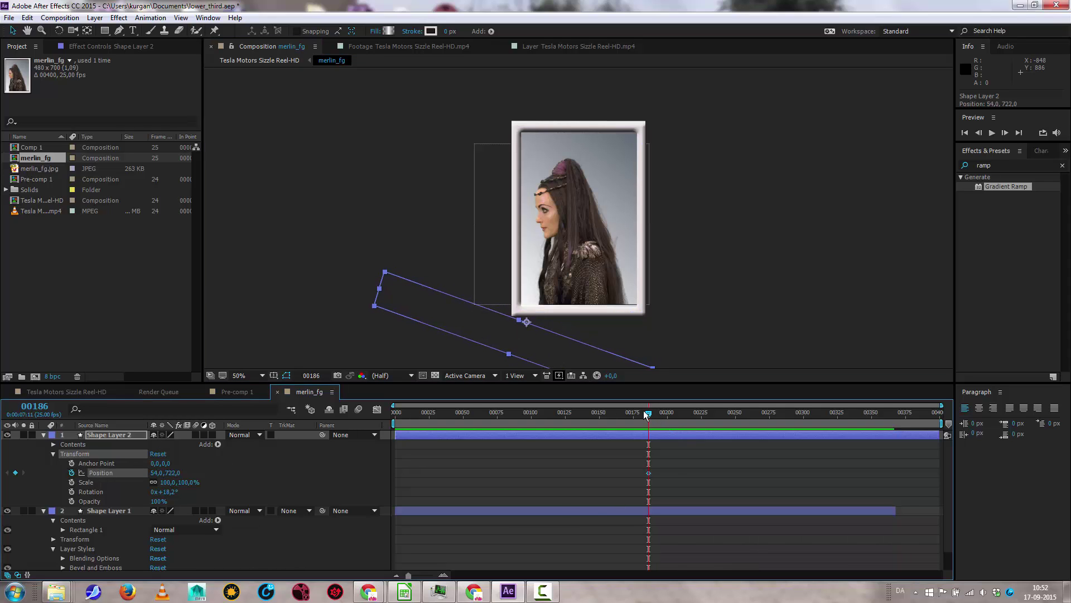
left_click_drag(662, 416, 760, 416)
left_click_drag(523, 337, 654, 103)
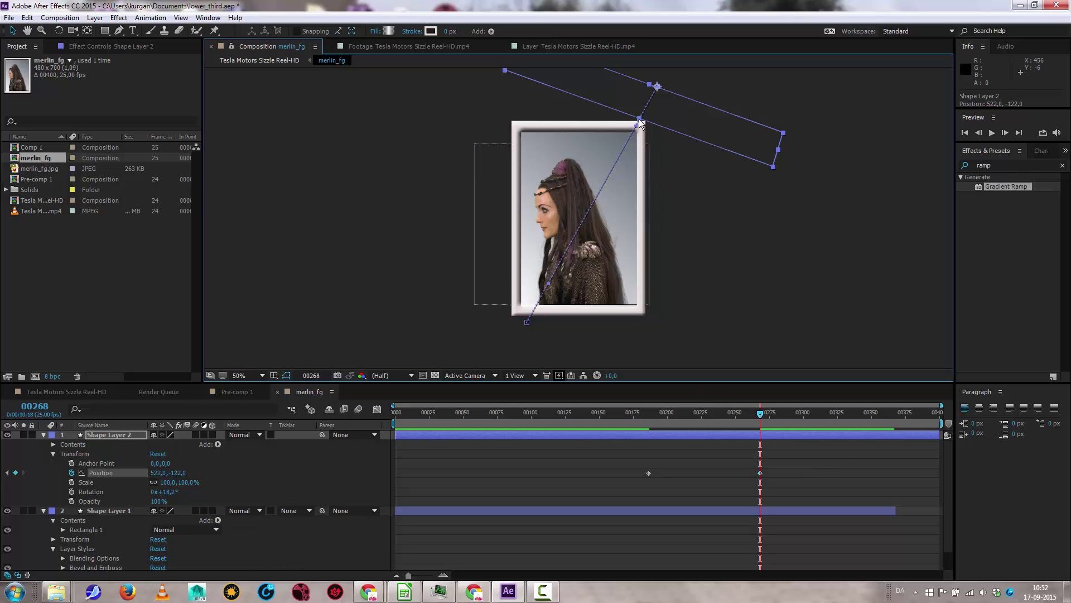
Step: Stretch the gradient bar's height to a vertical scale of about 106.4%, keeping the horizontal scale at 100%
left_click_drag(639, 119, 648, 89)
left_click_drag(647, 90, 647, 89)
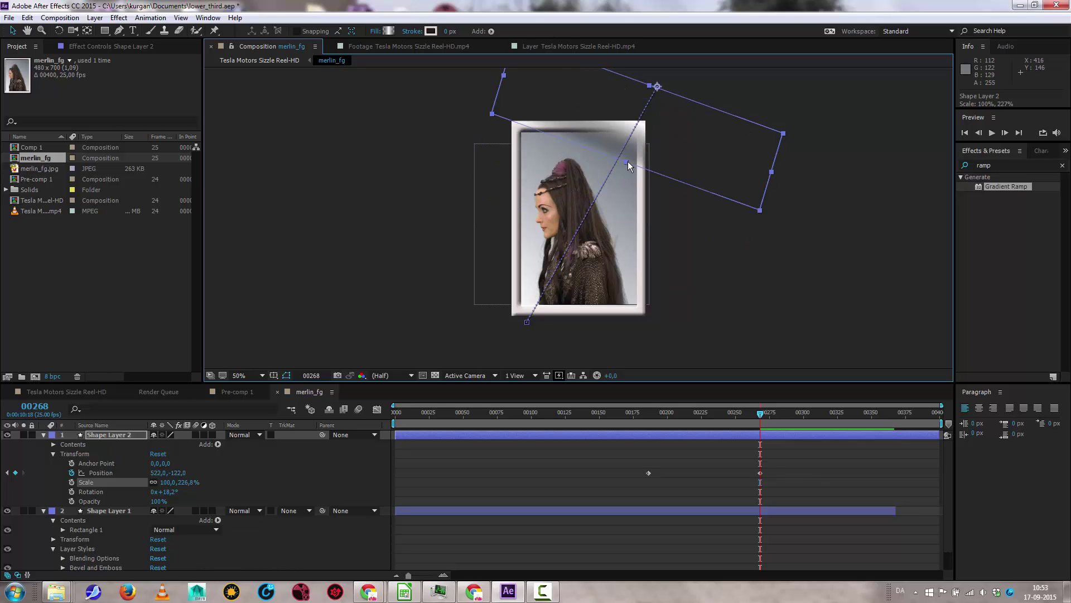
left_click_drag(628, 165, 643, 123)
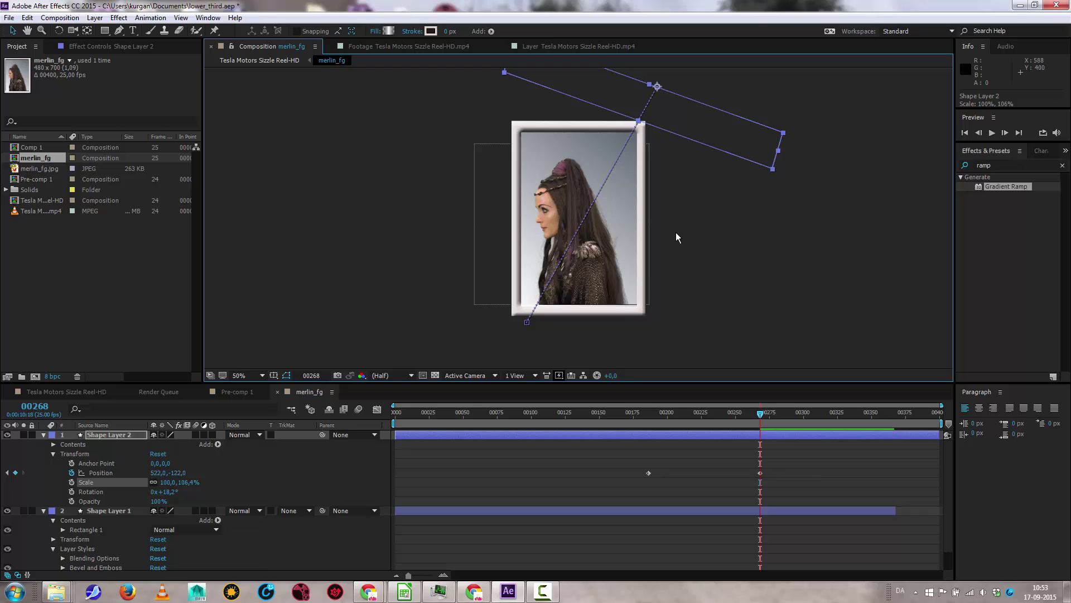
Step: With the sweep crossing the portrait, set Shape Layer 2's blending mode to Screen and its opacity to 81%
left_click_drag(747, 416, 710, 420)
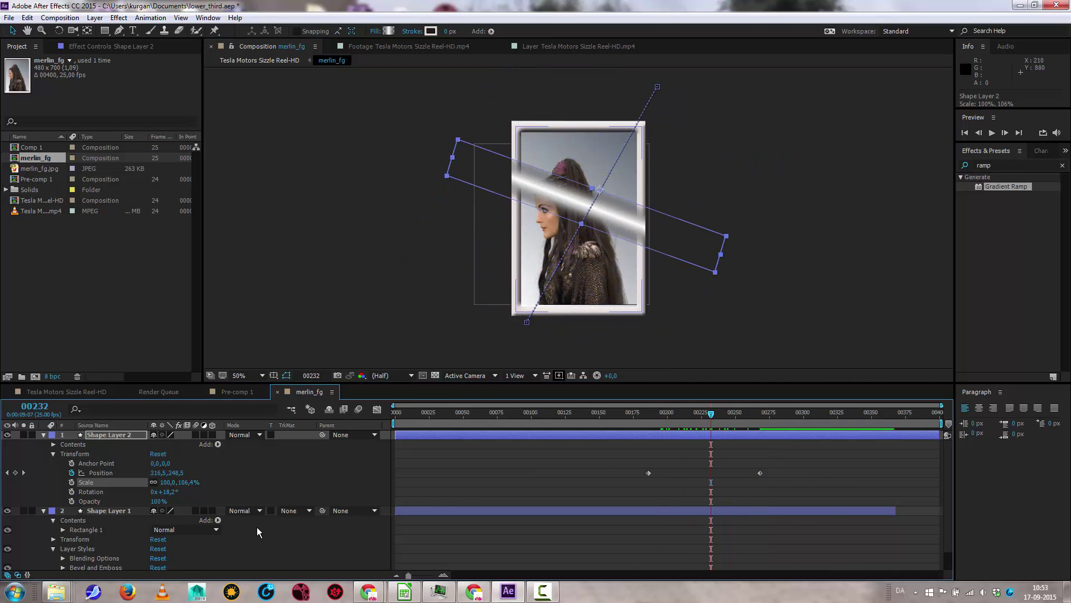
mouse_move(154, 502)
left_mouse_down()
mouse_move(143, 501)
mouse_move(157, 501)
left_mouse_up()
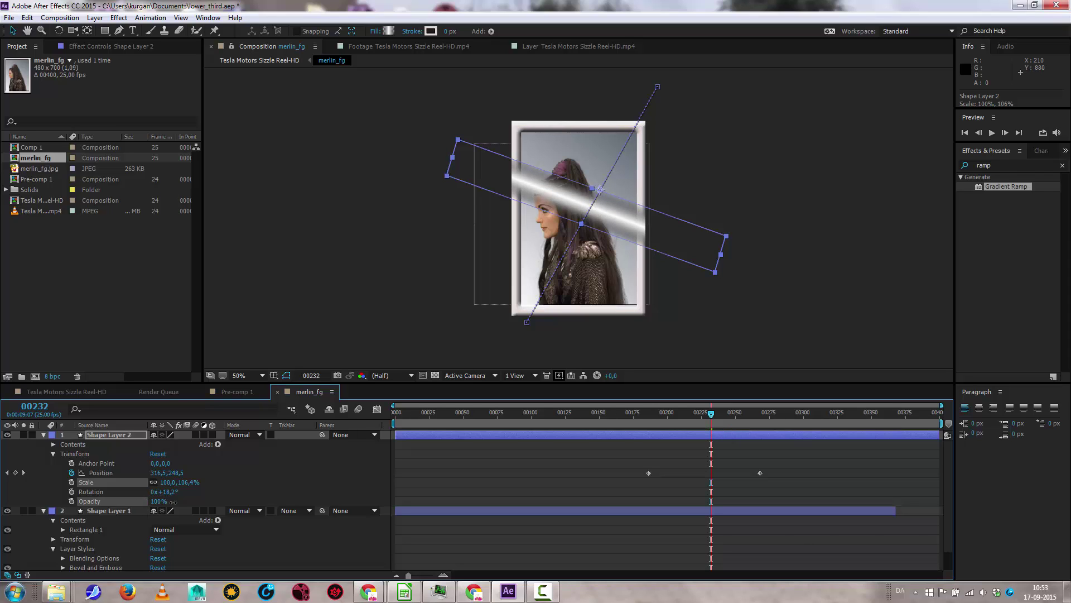
left_click(253, 436)
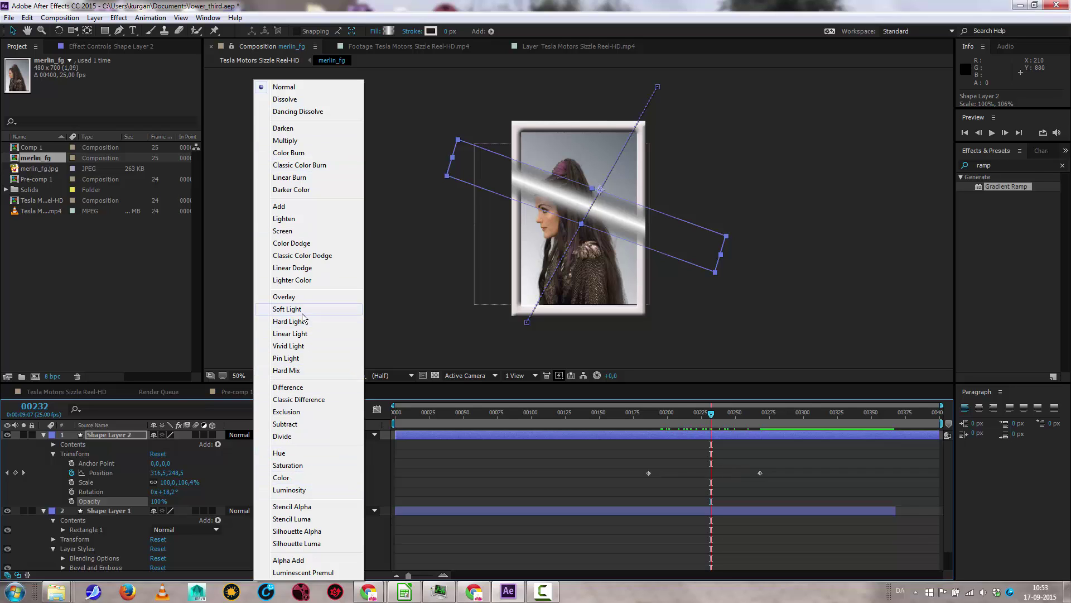
left_click(303, 231)
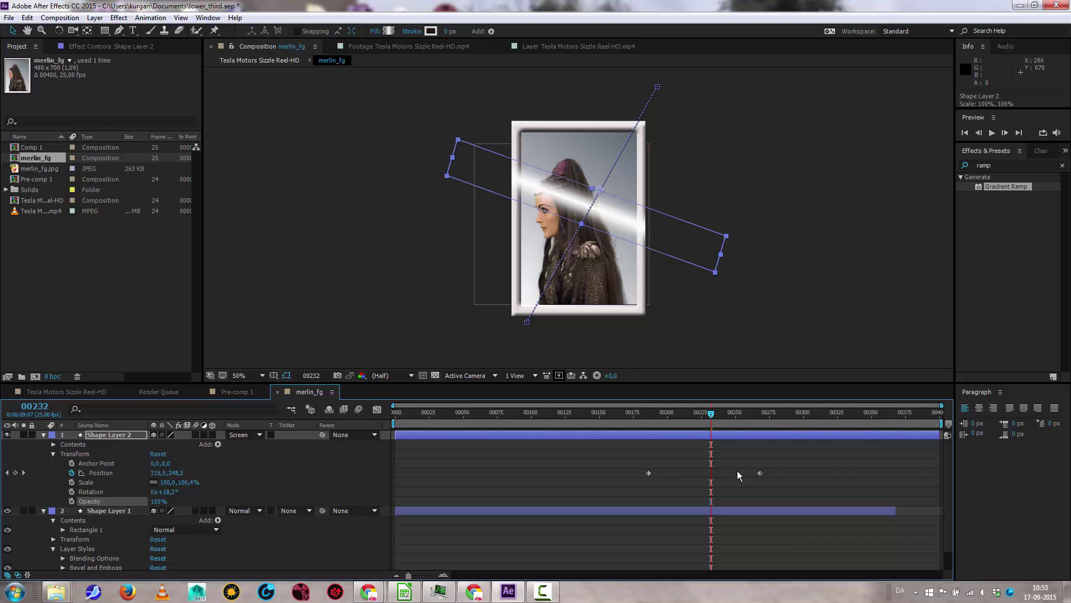
mouse_move(712, 413)
left_mouse_down()
mouse_move(678, 412)
mouse_move(800, 411)
mouse_move(723, 412)
left_mouse_up()
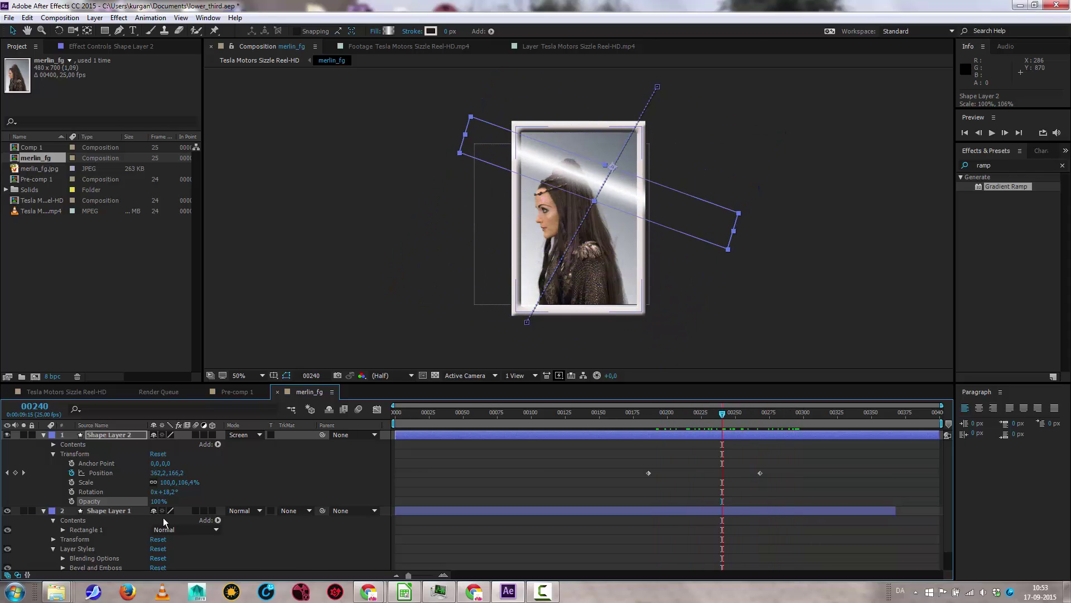
left_click_drag(153, 501, 143, 500)
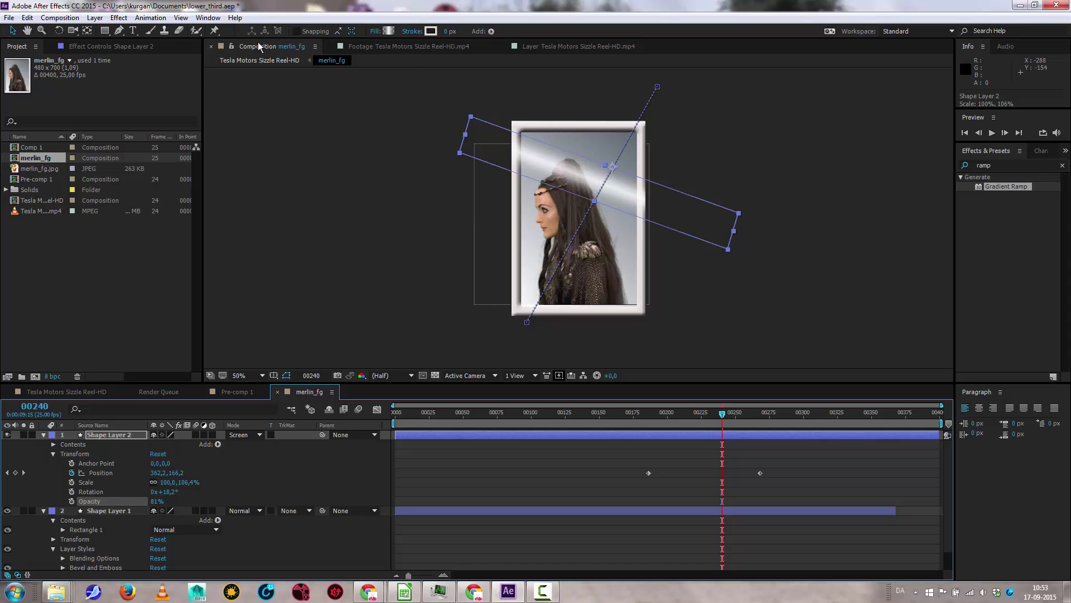
Step: Play the Tesla Motors Sizzle Reel-HD composition from frame 161 to check the timing of the card's highlight sweep
left_click(33, 393)
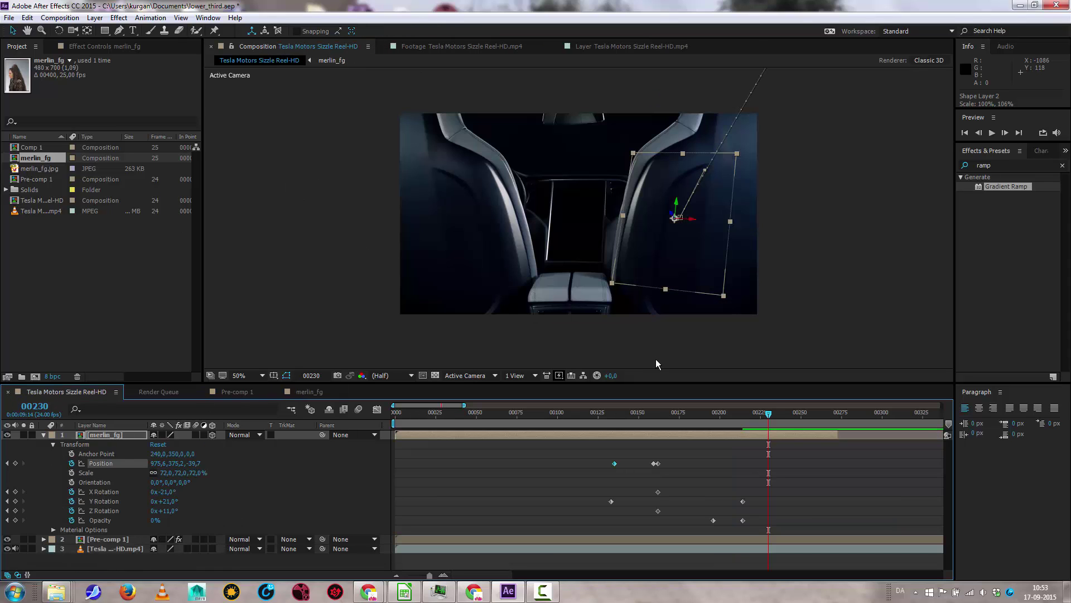
left_click_drag(743, 416, 657, 413)
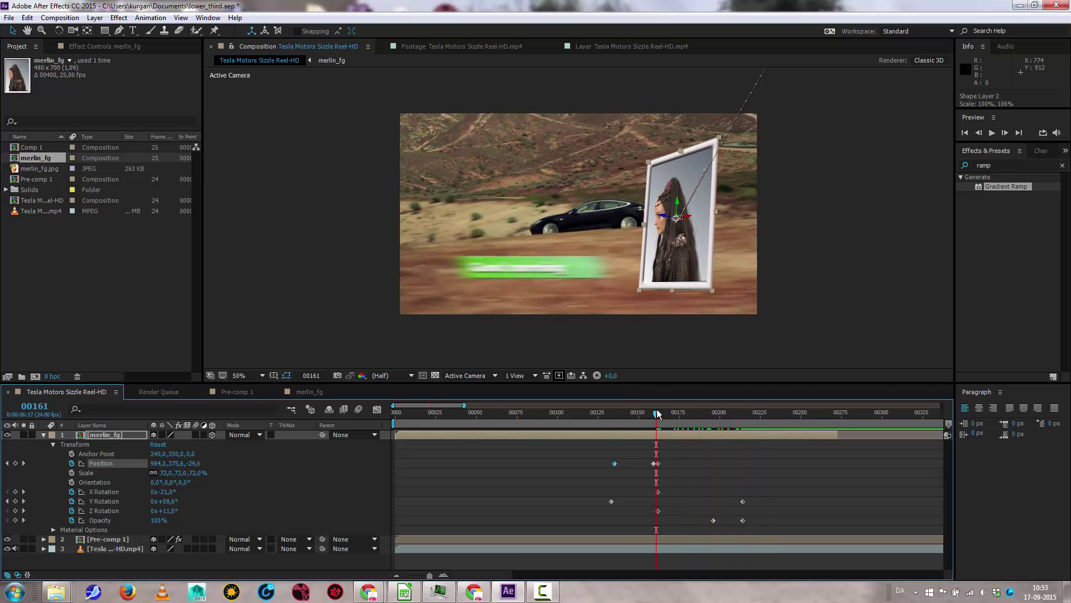
key("space")
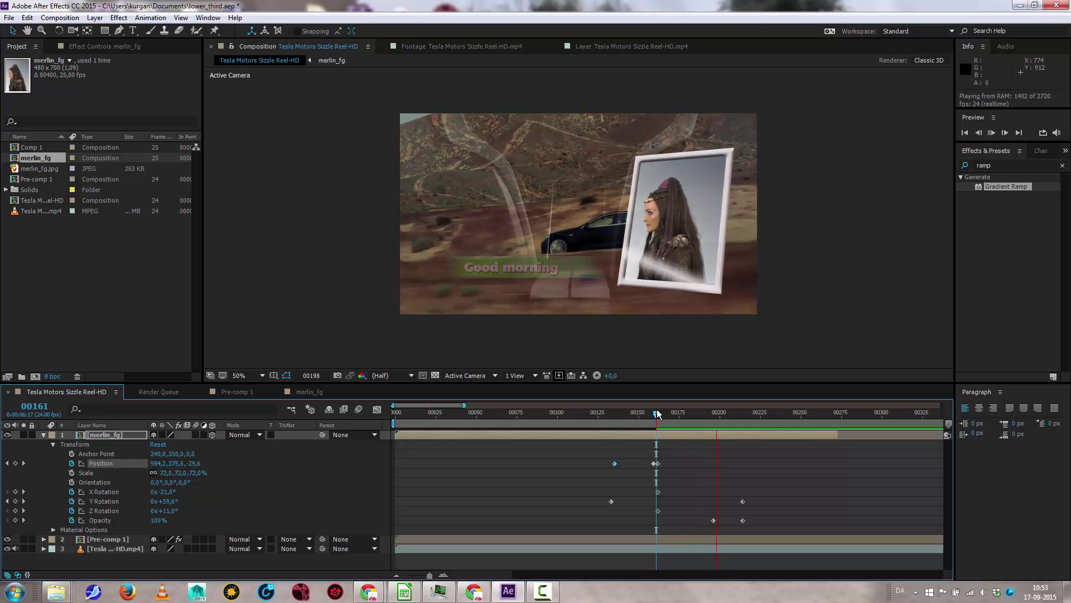
key("space")
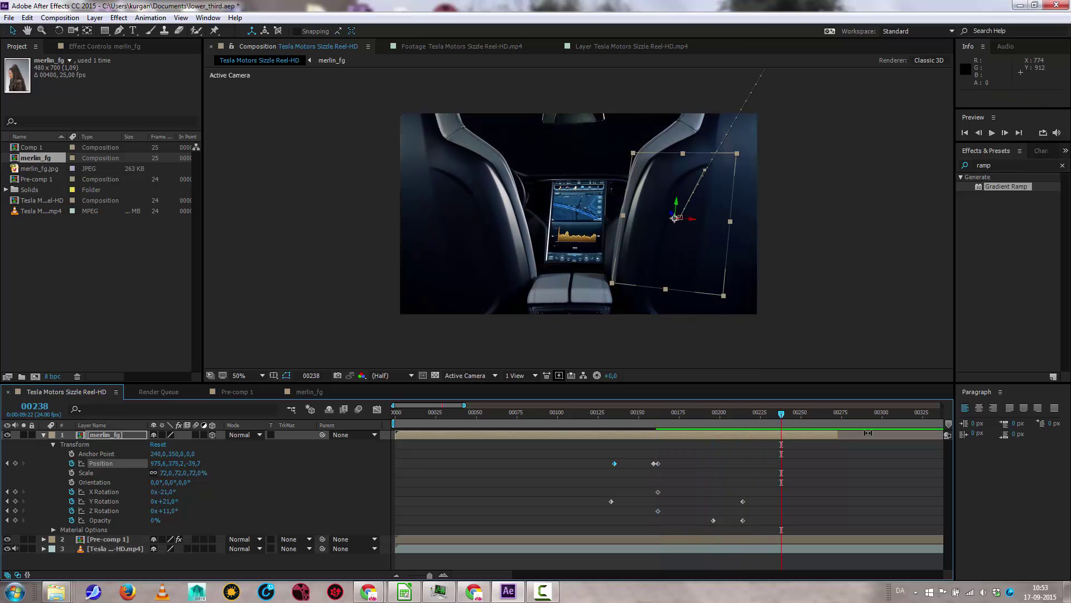
Step: Using the card's fade-out end at frame 214 as reference, shift both highlight Position keyframes in merlin_fg earlier so the sweep ends at frame 222
left_click_drag(789, 420, 742, 420)
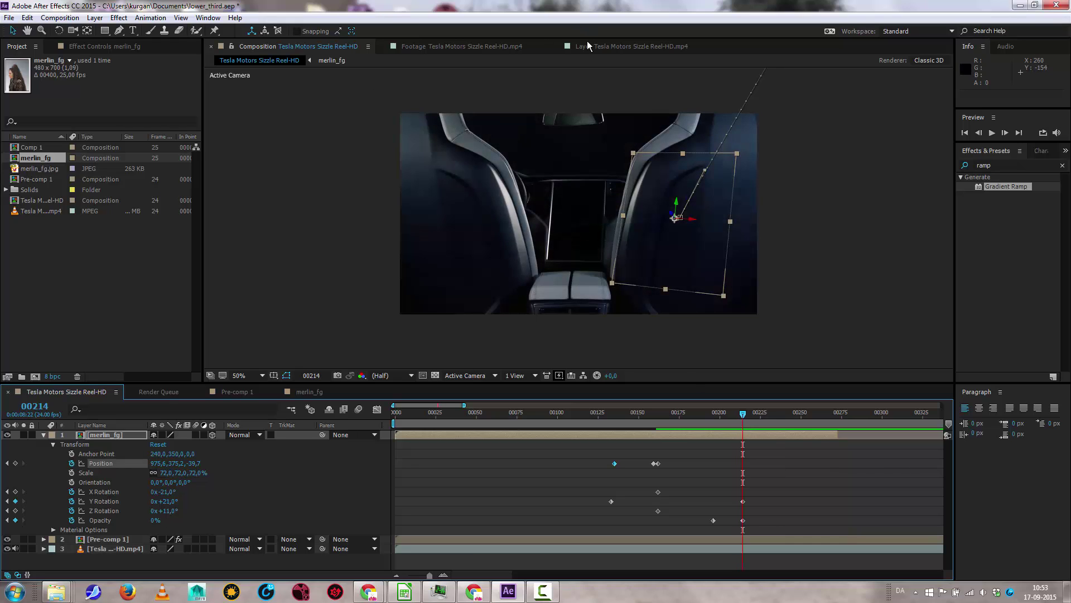
left_click(308, 392)
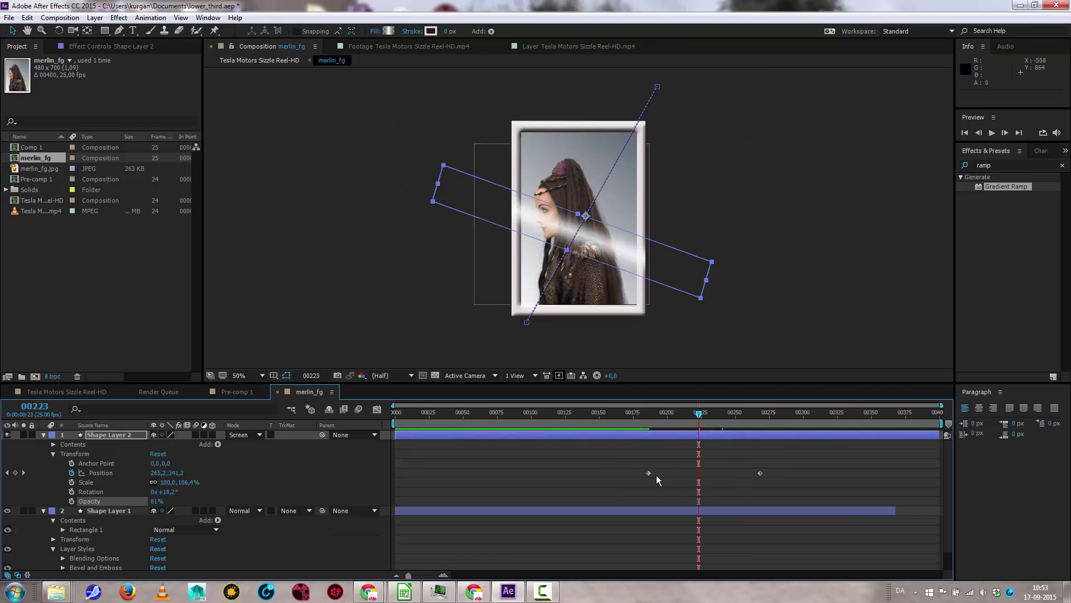
left_click_drag(617, 455, 702, 475)
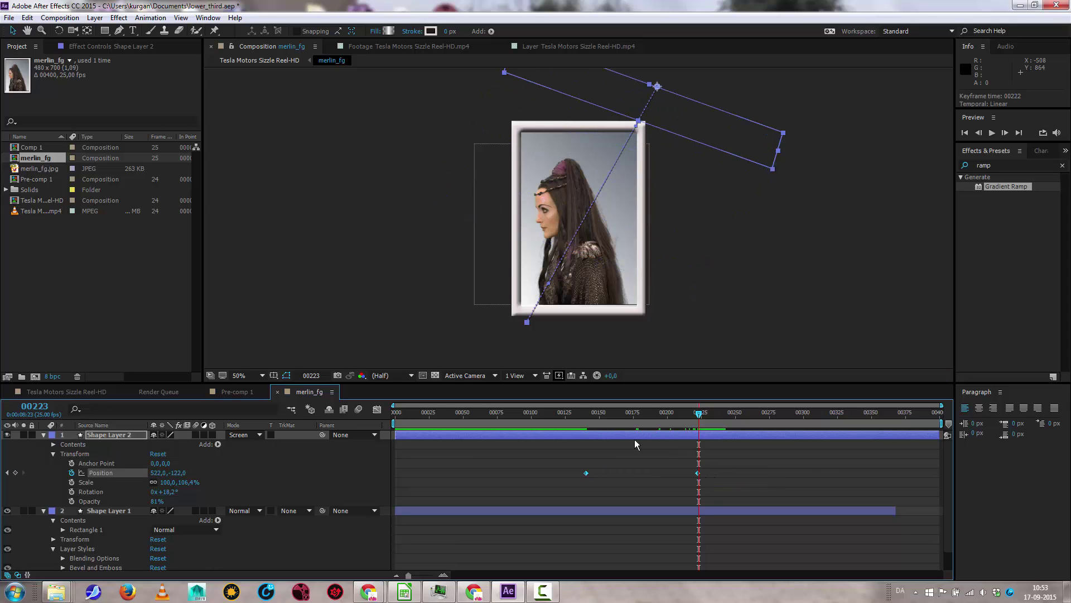
Step: Play back the Tesla composition from frames 117 and 103 to review the card's fly-in, highlight sweep and fade-out
left_click(77, 393)
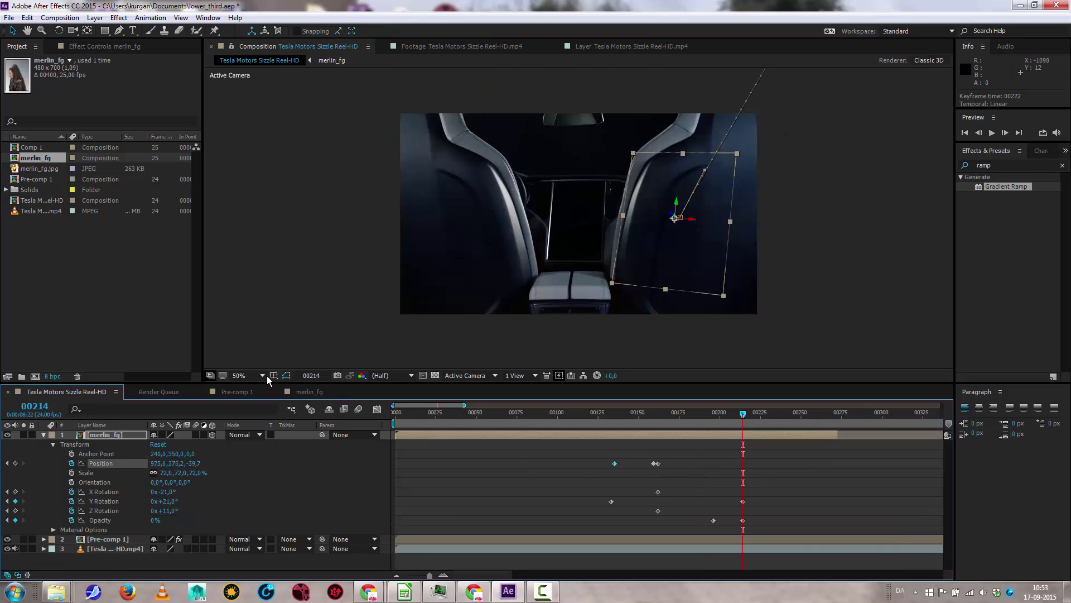
left_click_drag(744, 416, 586, 414)
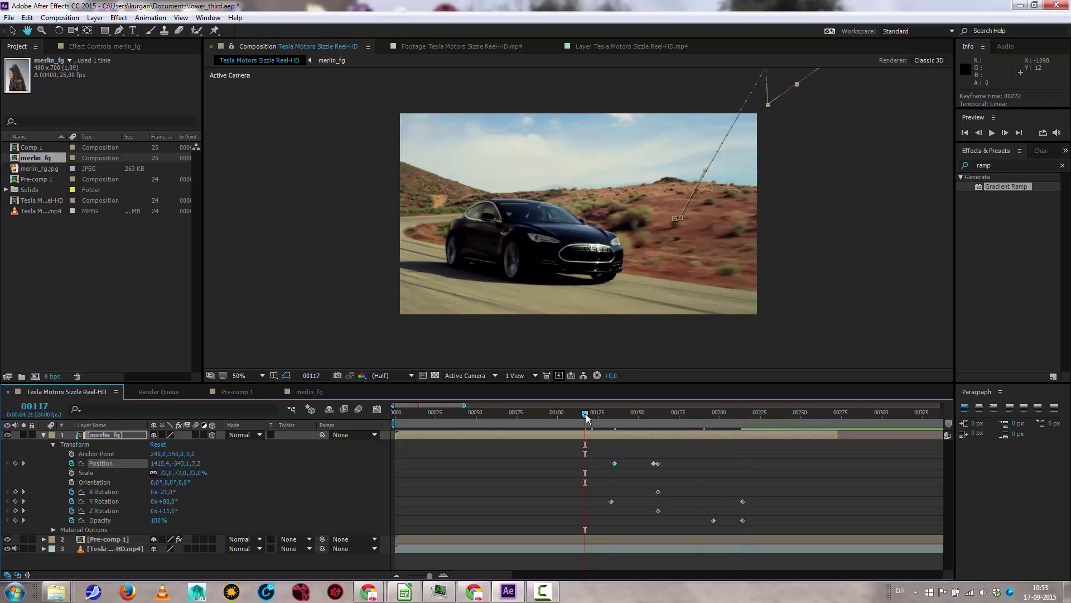
key("space")
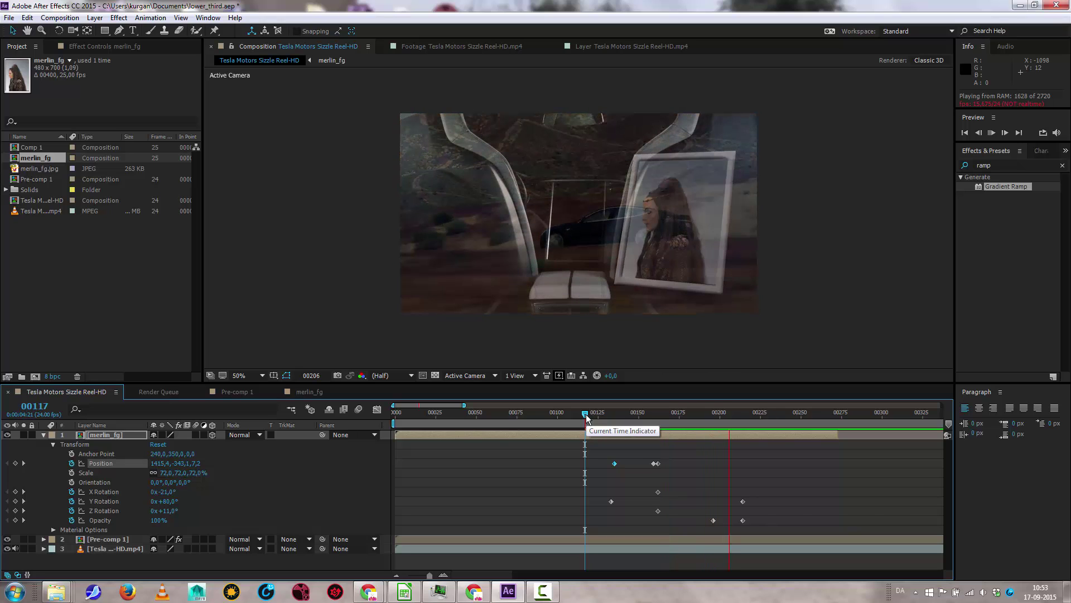
left_click_drag(586, 416, 564, 422)
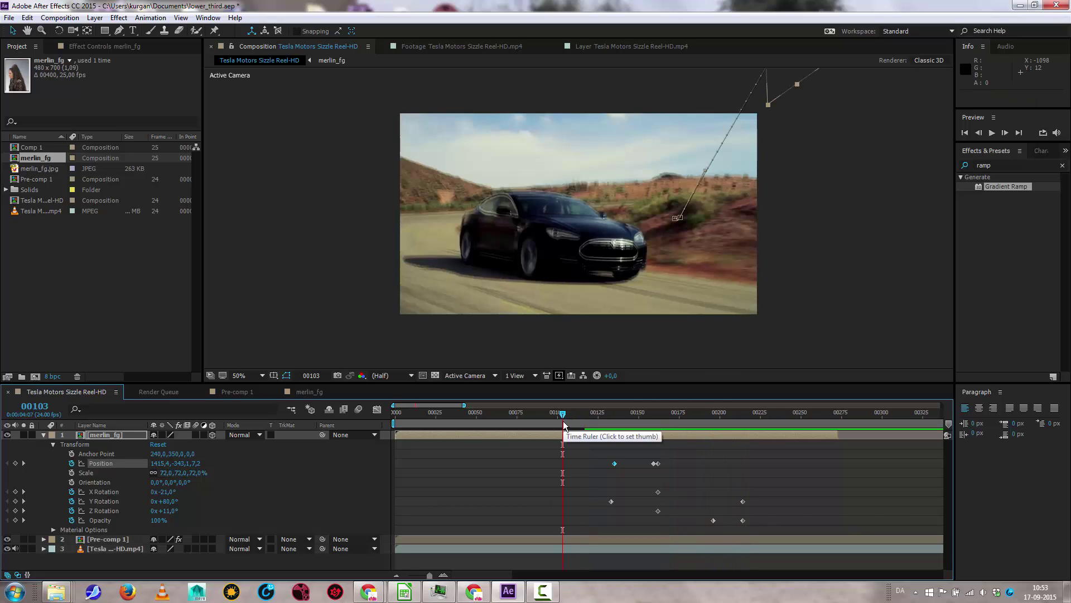
key("space")
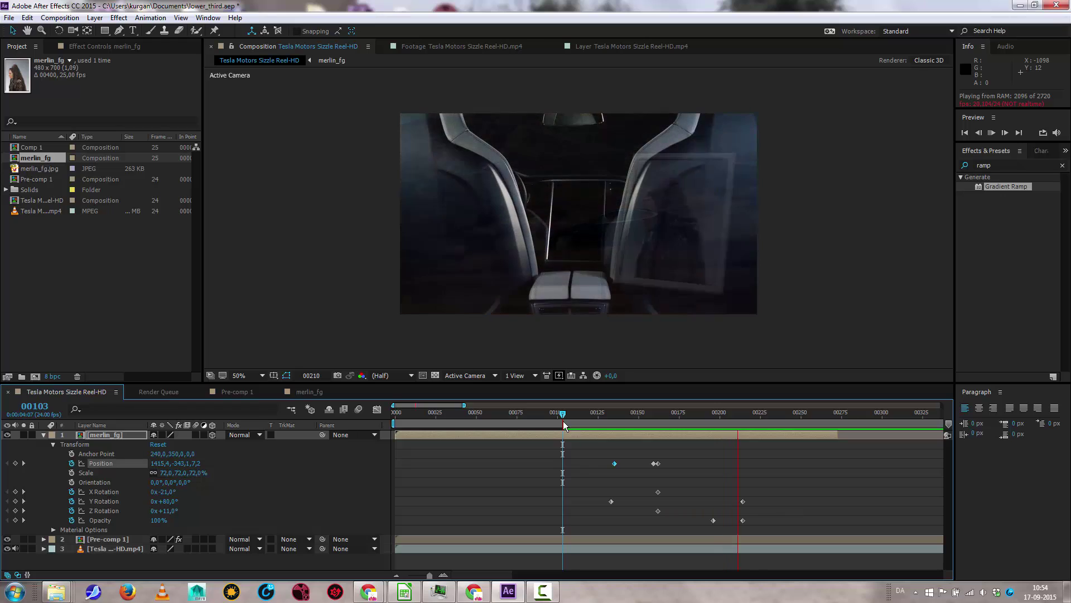
left_click(569, 447)
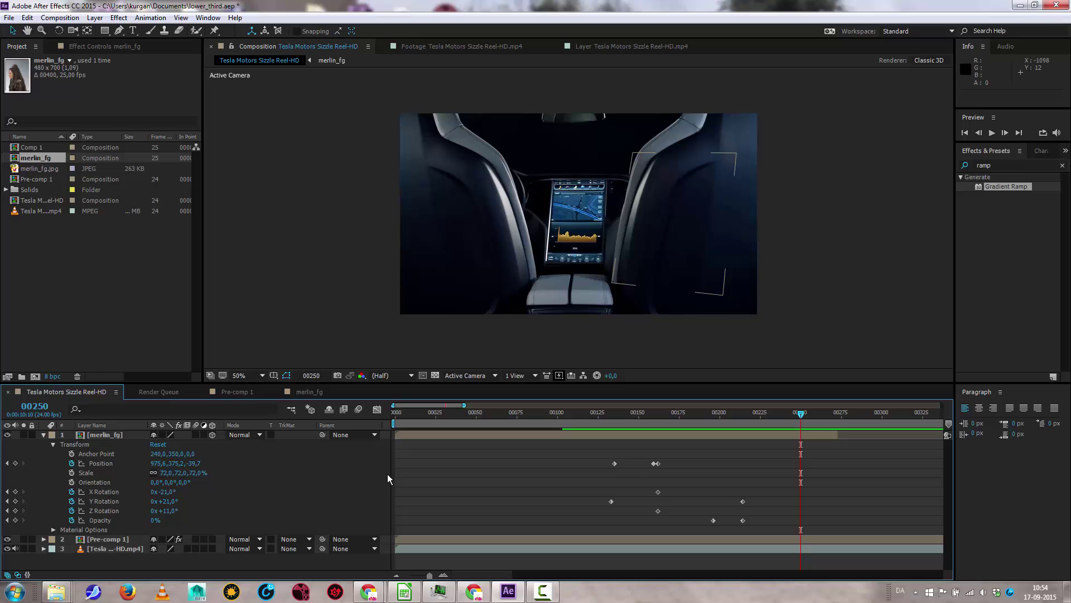
left_click(544, 593)
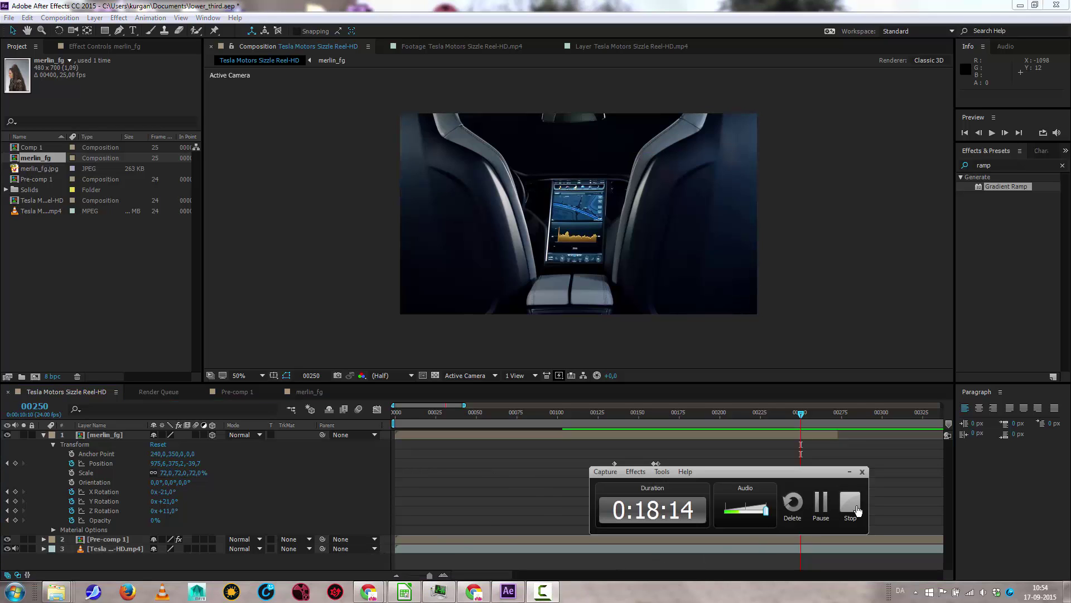